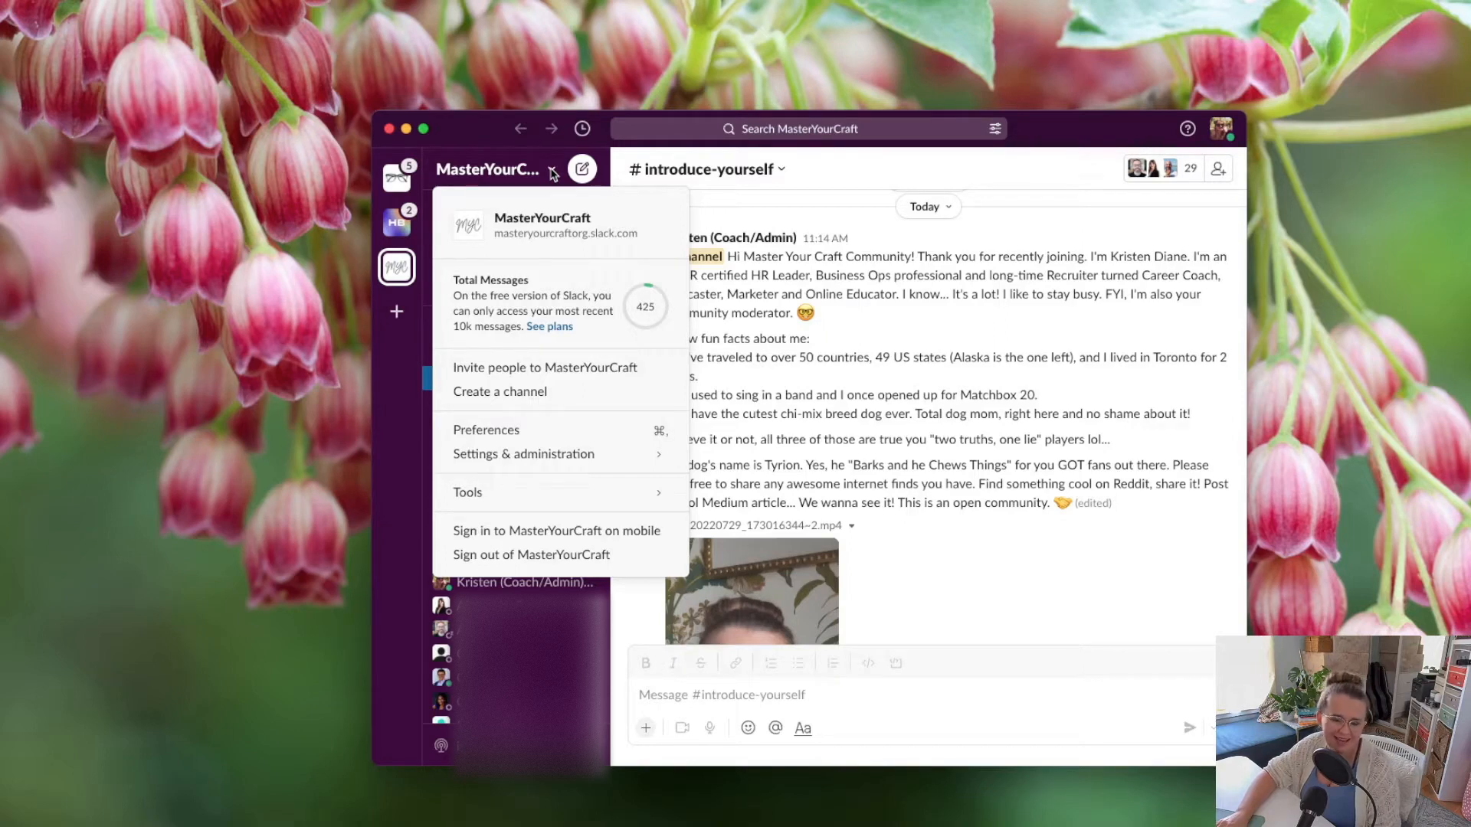
View the MasterYourCraft workspace details, including the workspace name and URL, and leave them without saving
{"action": "left_click", "coordinate": [531, 241]}
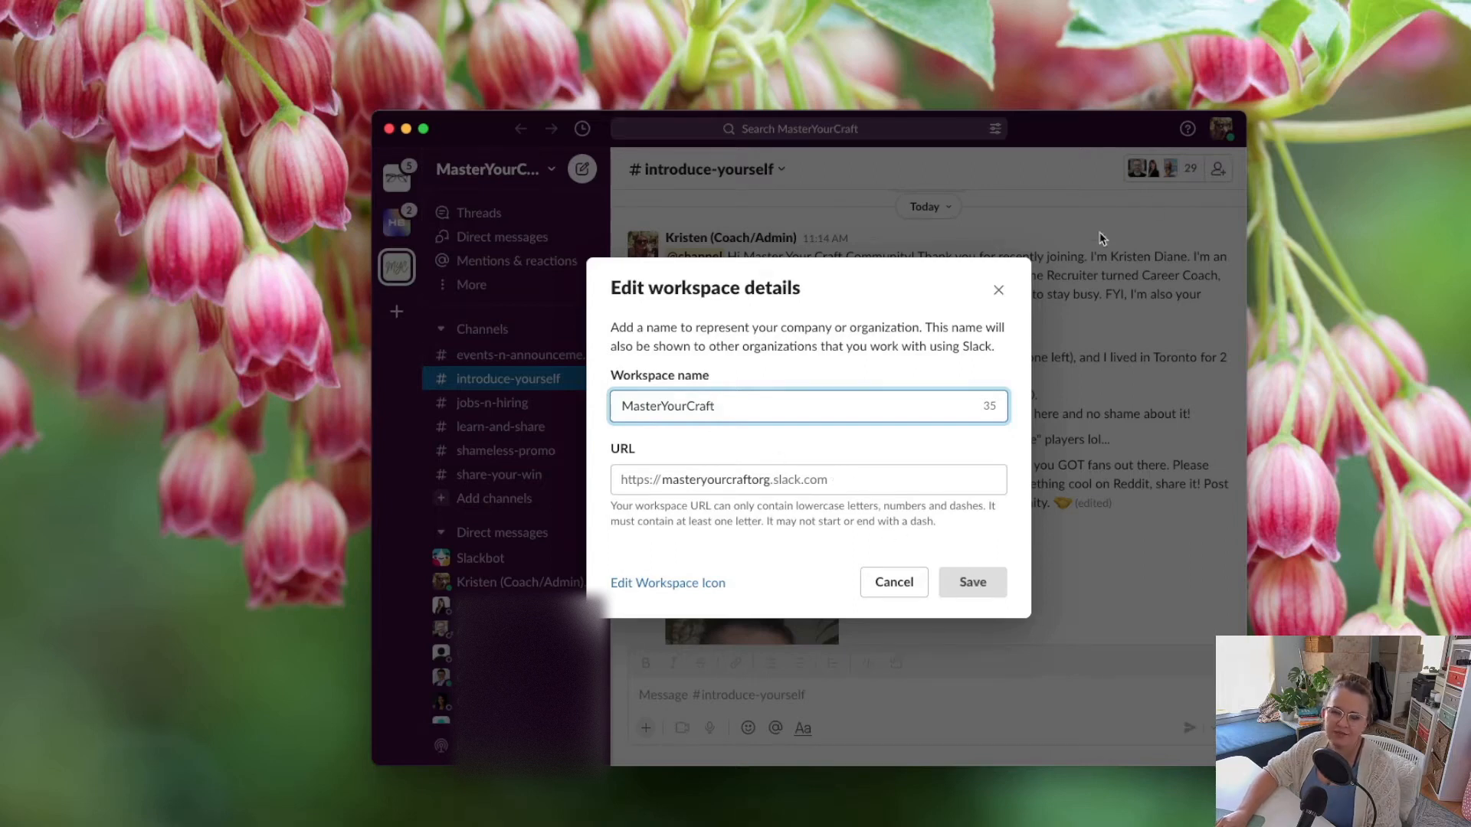
{"action": "left_click", "coordinate": [999, 289]}
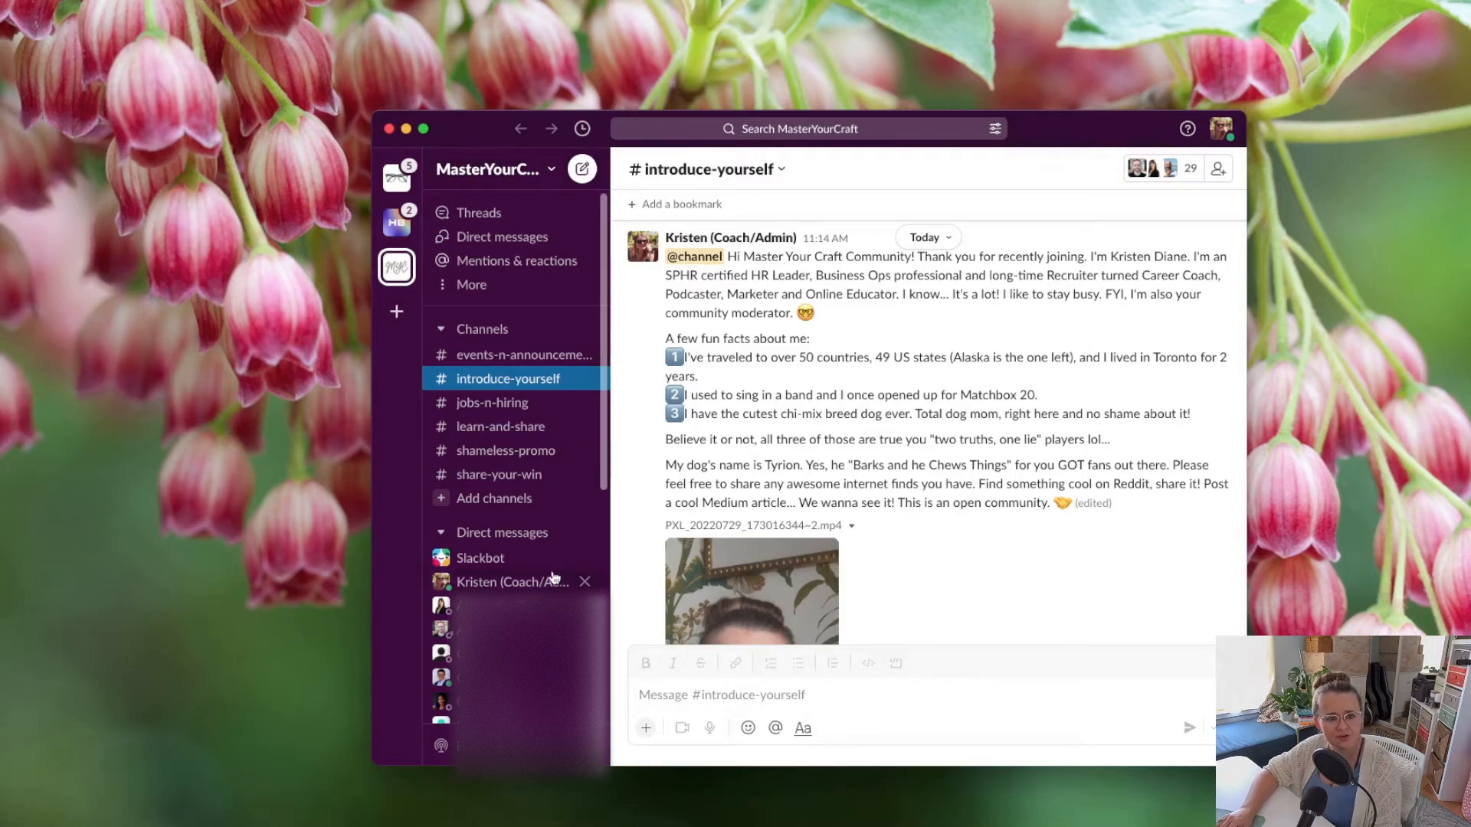
{"action": "left_click", "coordinate": [442, 502]}
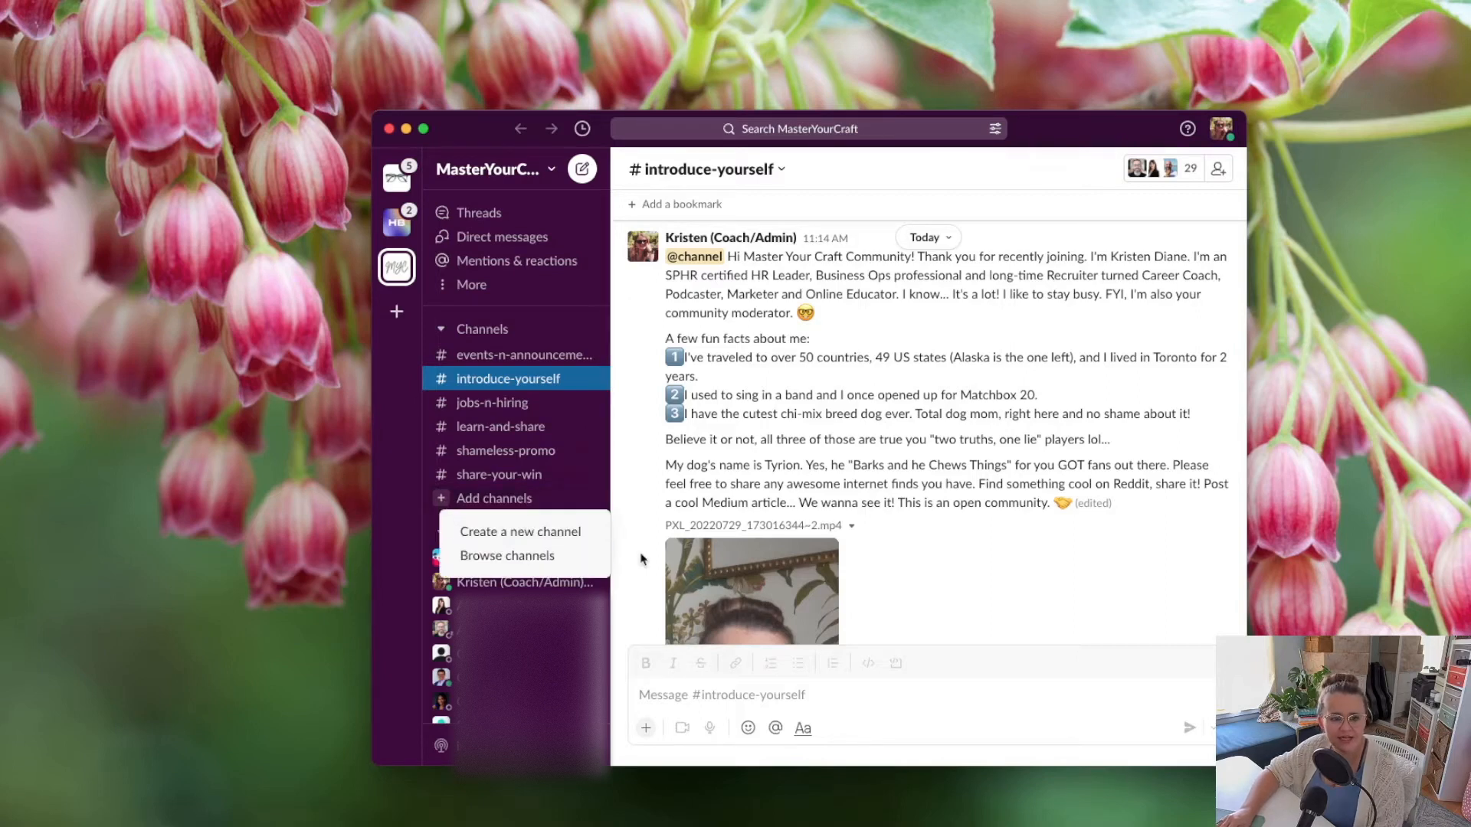
{"action": "left_click", "coordinate": [527, 540]}
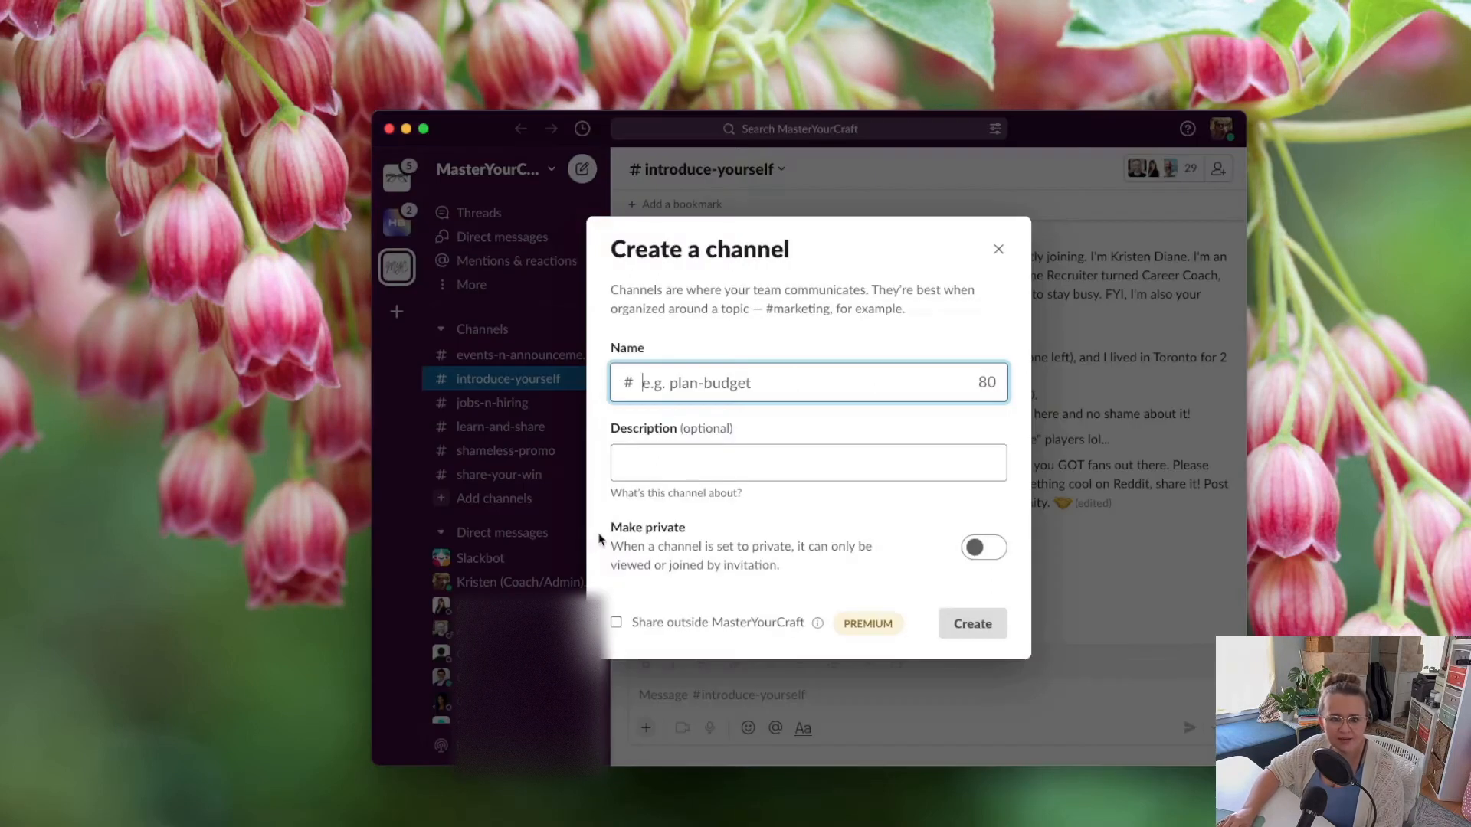
{"action": "left_click", "coordinate": [906, 381]}
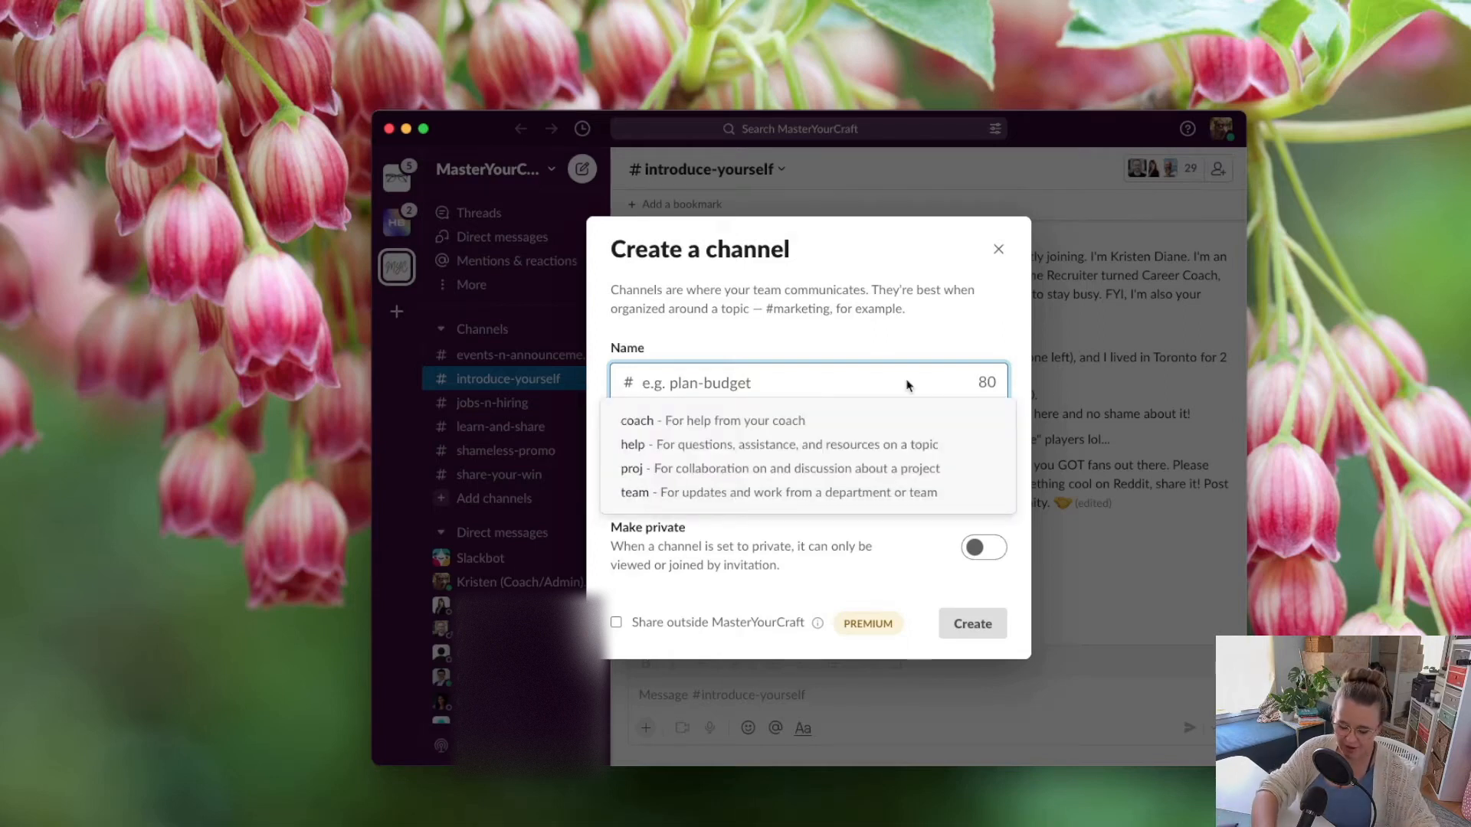
{"action": "type", "text": "#"}
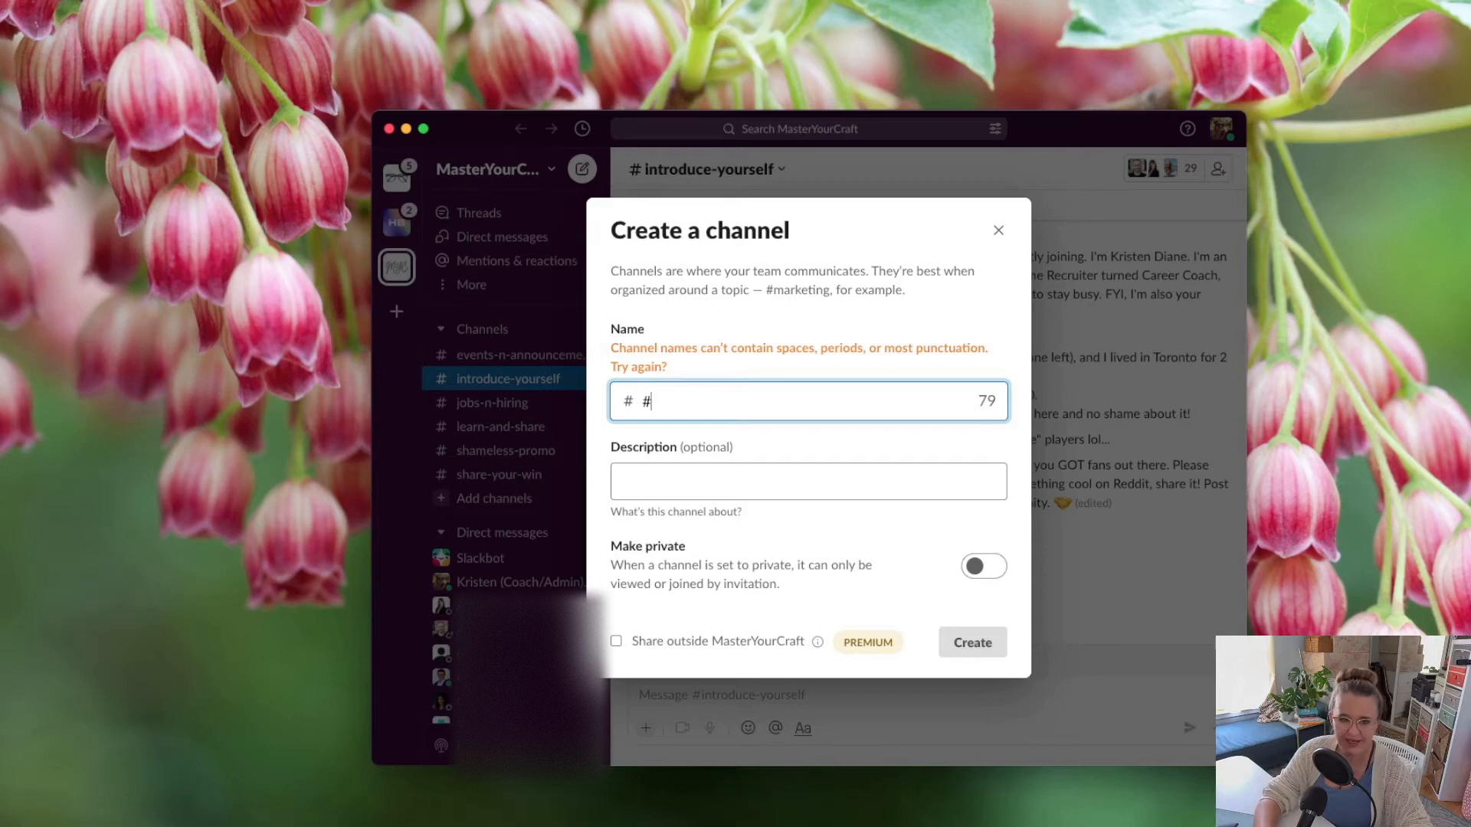
{"action": "key", "text": "BackSpace"}
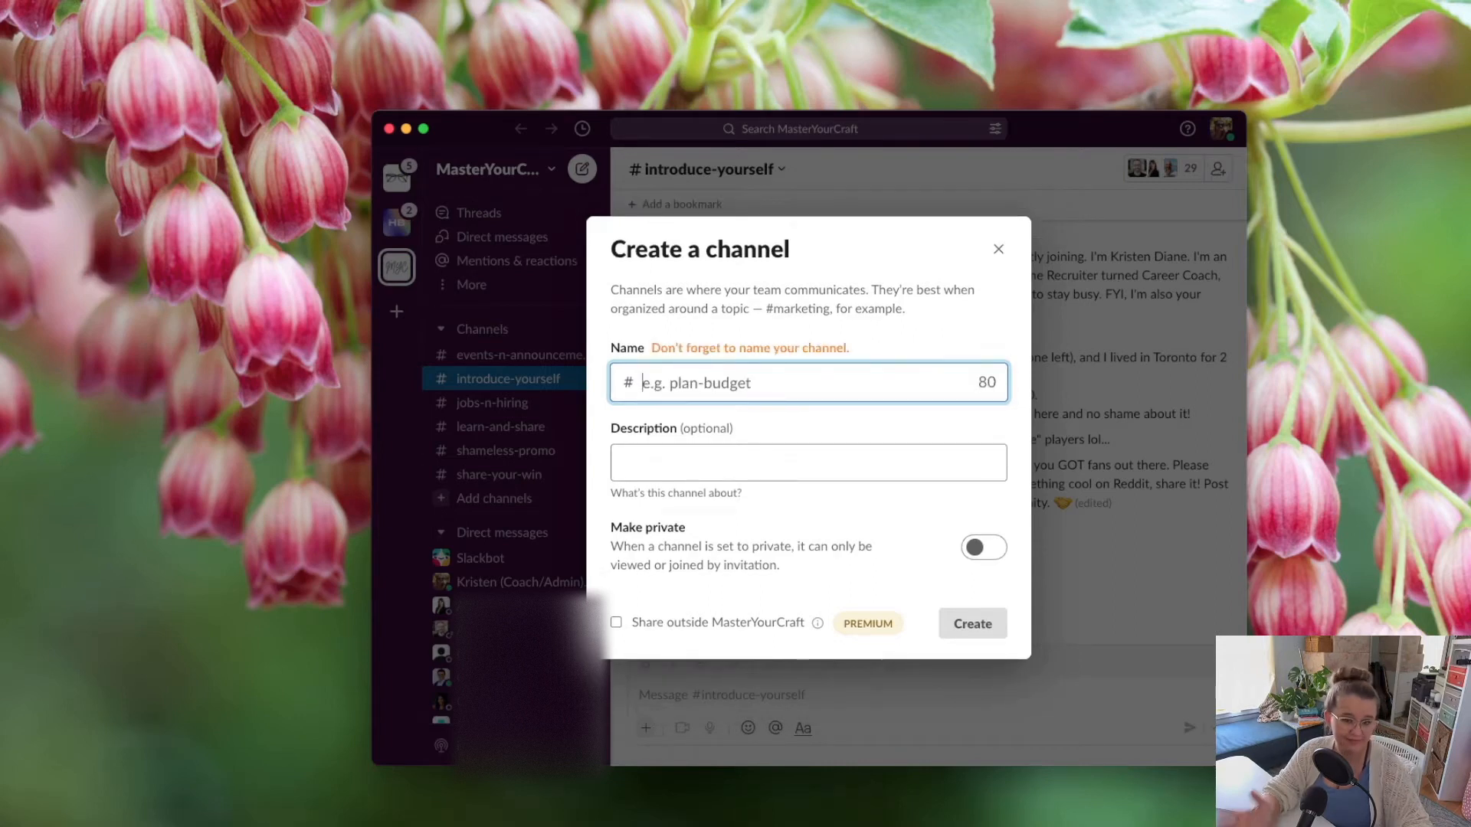
{"action": "type", "text": "coaching"}
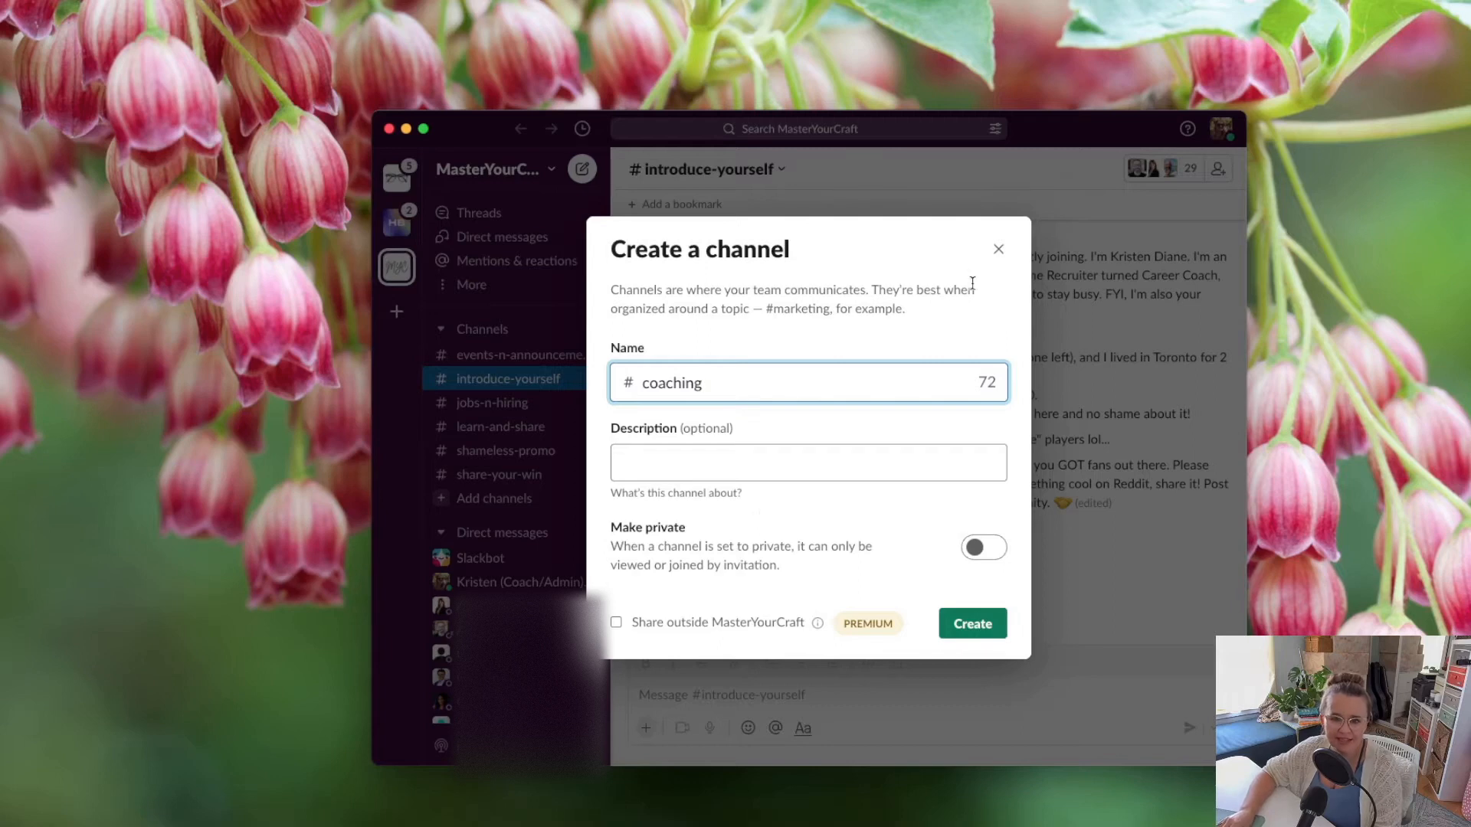
{"action": "left_click", "coordinate": [1000, 252]}
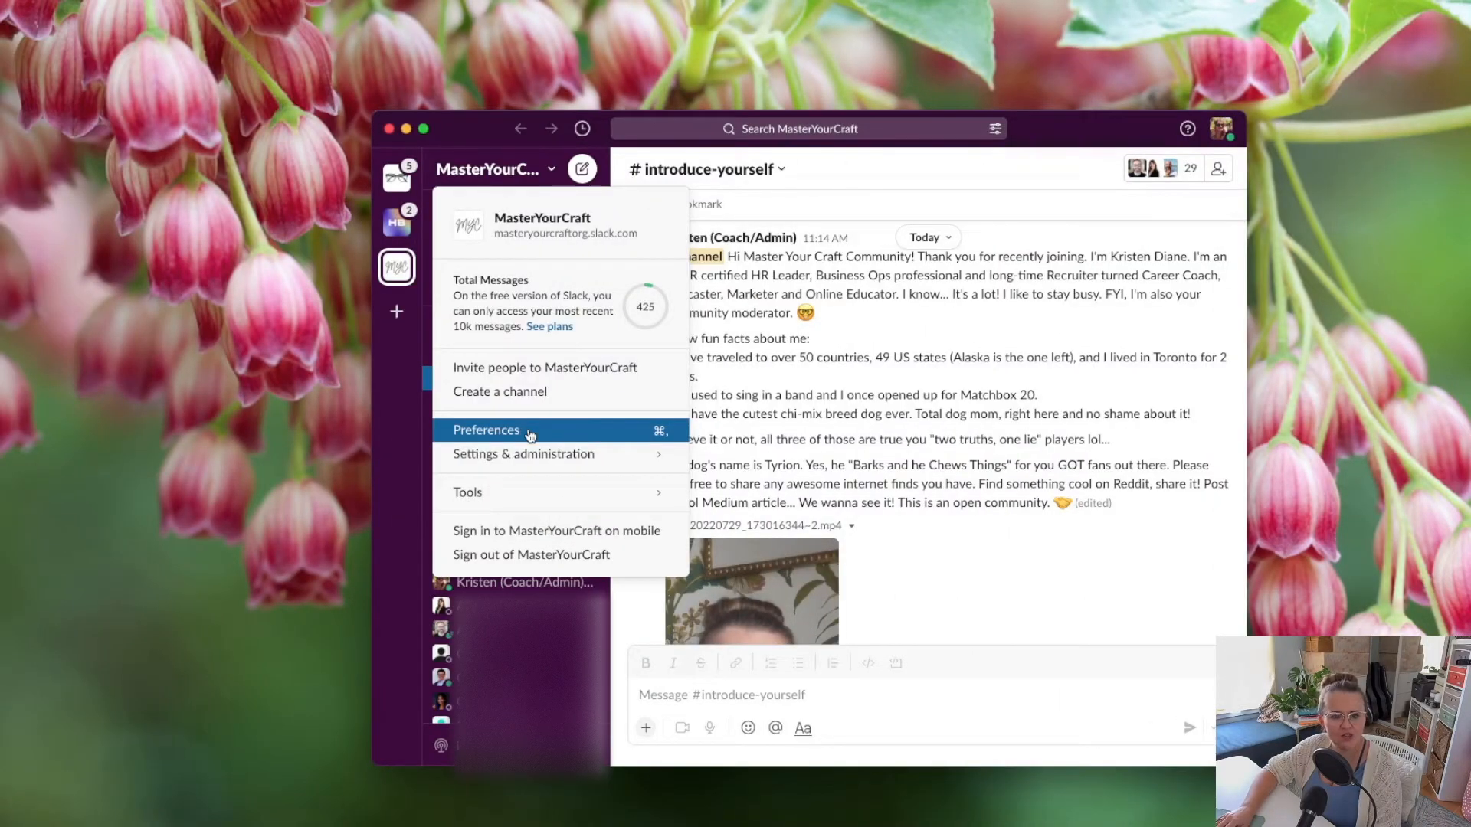
Open the workspace settings in the browser and review the Joining This Workspace options, including invitations from approved email domains
{"action": "left_click", "coordinate": [529, 432]}
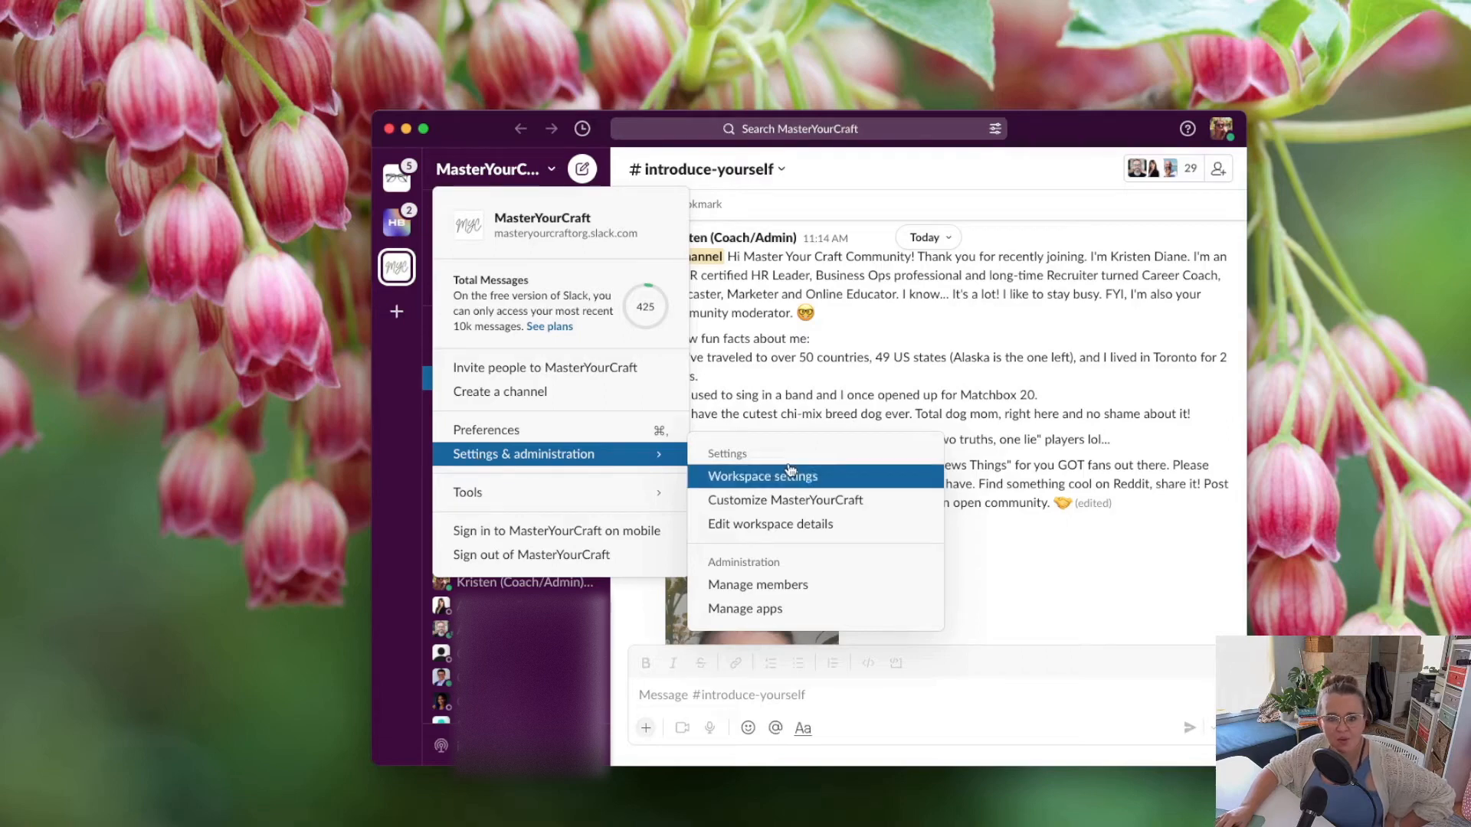
{"action": "left_click", "coordinate": [789, 488]}
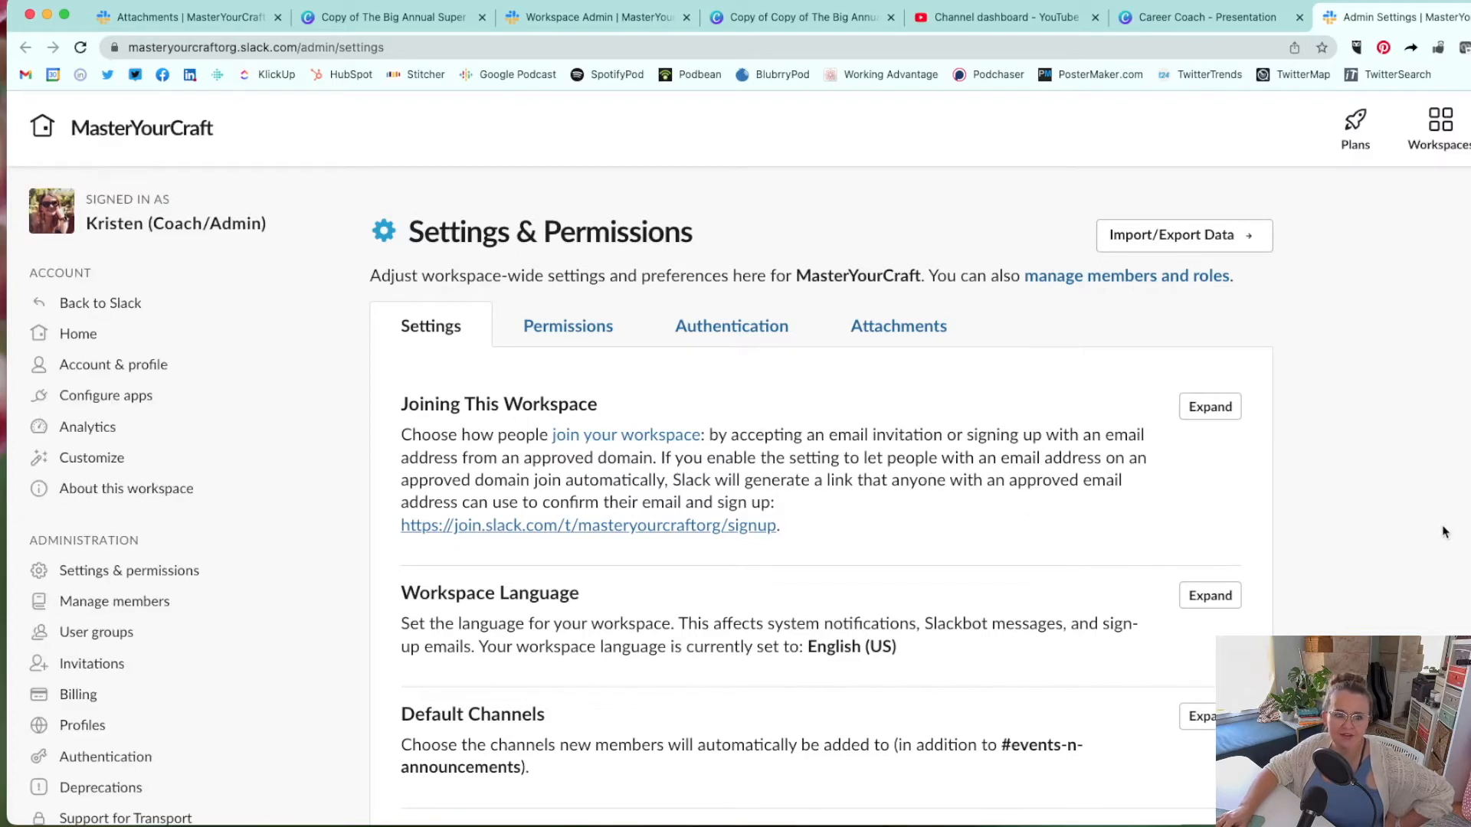
{"action": "scroll", "coordinate": [1427, 521], "scroll_direction": "down", "scroll_amount": 2}
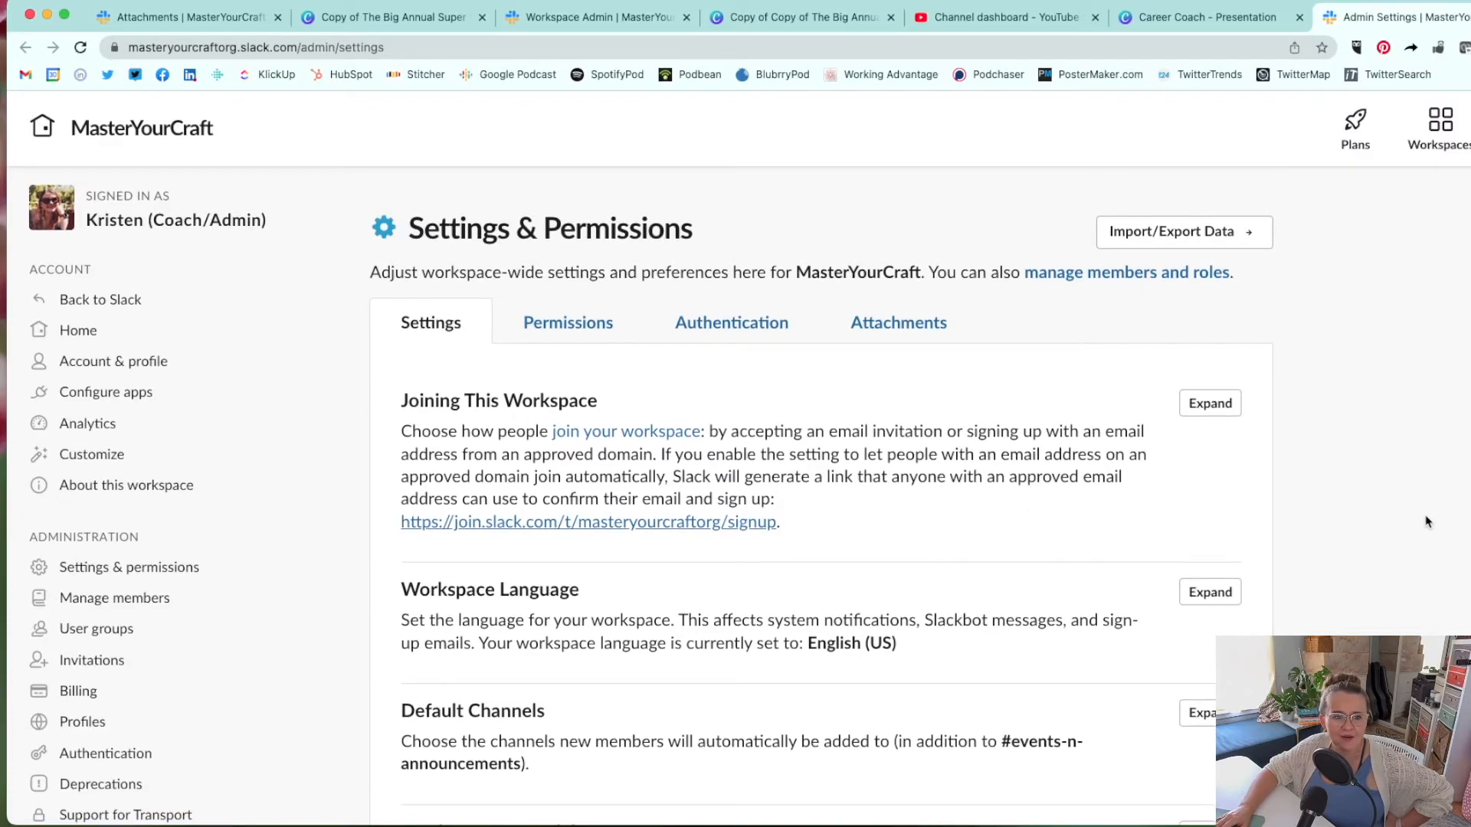
{"action": "scroll", "coordinate": [1427, 522], "scroll_direction": "down", "scroll_amount": 2}
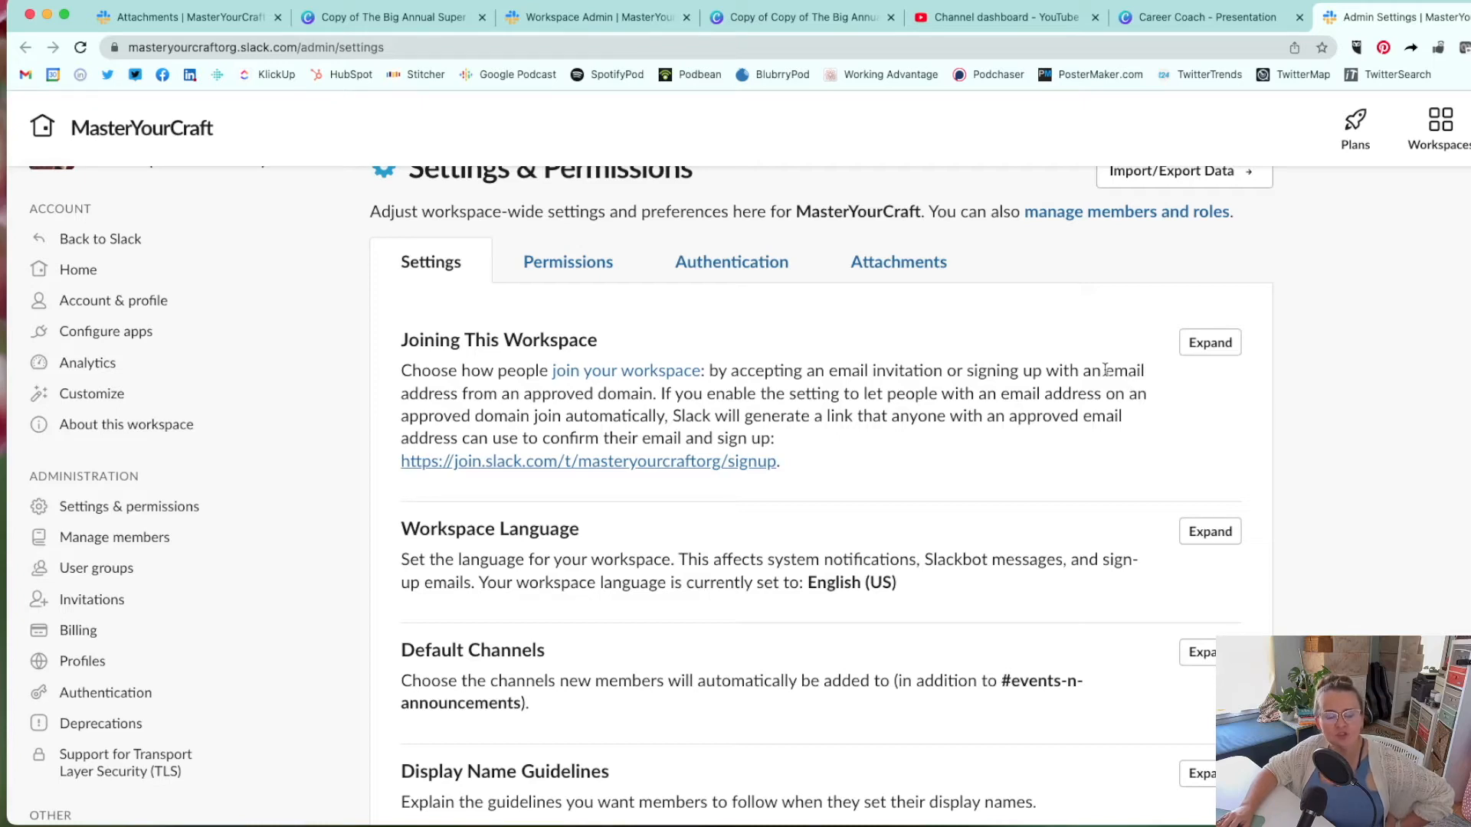
{"action": "left_click", "coordinate": [1200, 344]}
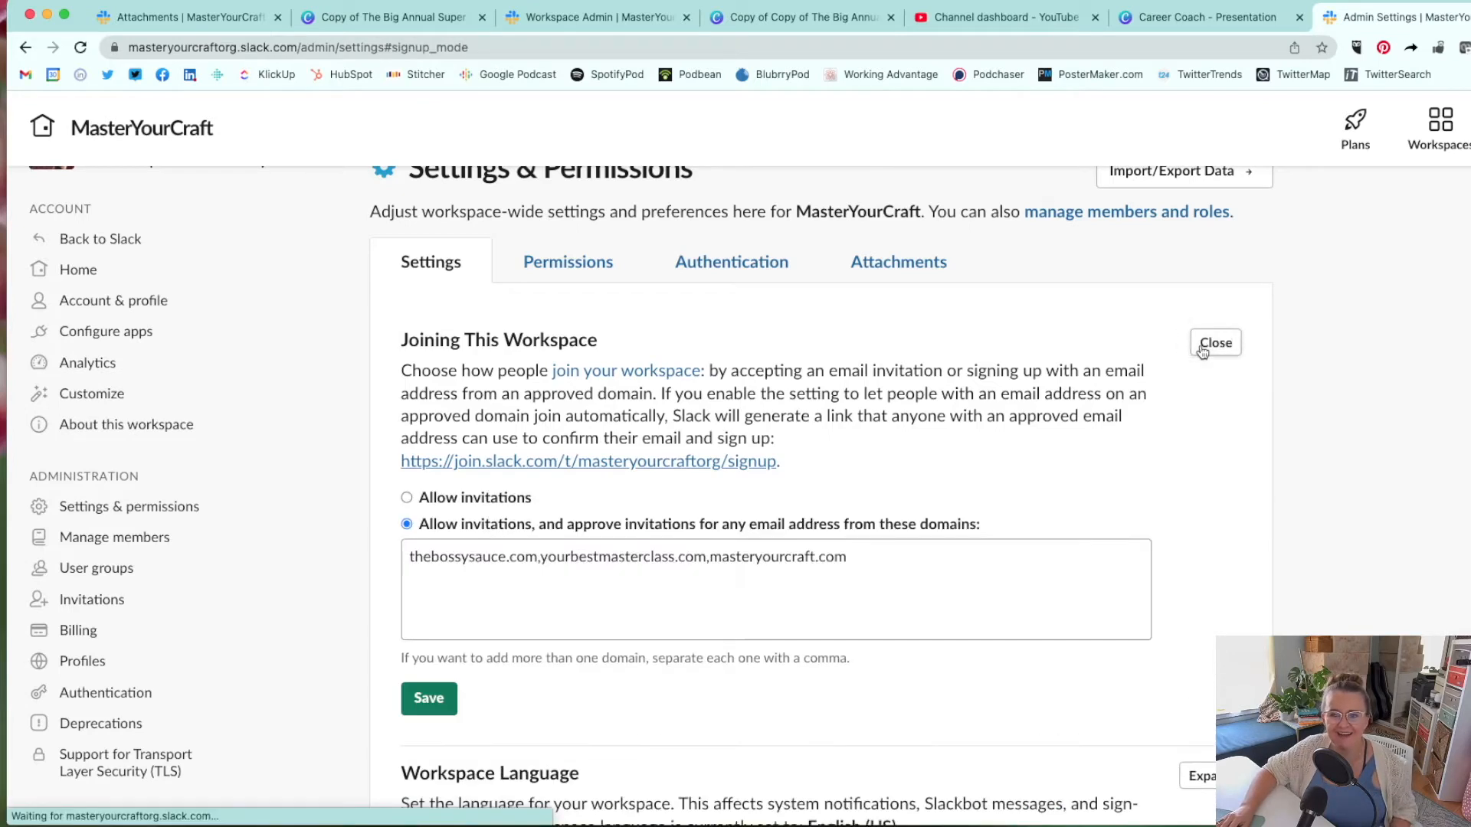
{"action": "scroll", "coordinate": [1227, 551], "scroll_direction": "down", "scroll_amount": 2}
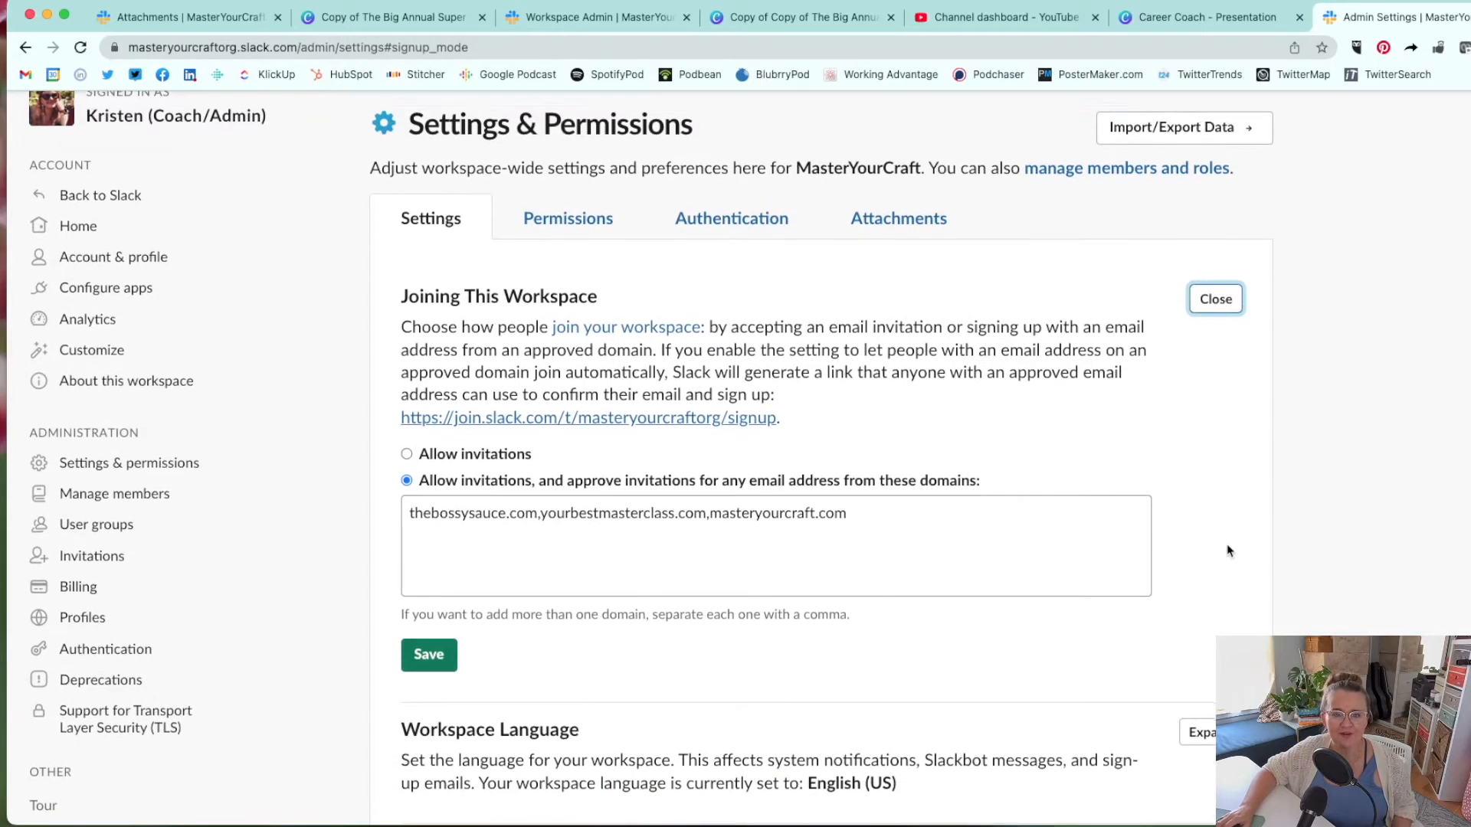
{"action": "scroll", "coordinate": [1228, 551], "scroll_direction": "down", "scroll_amount": 1}
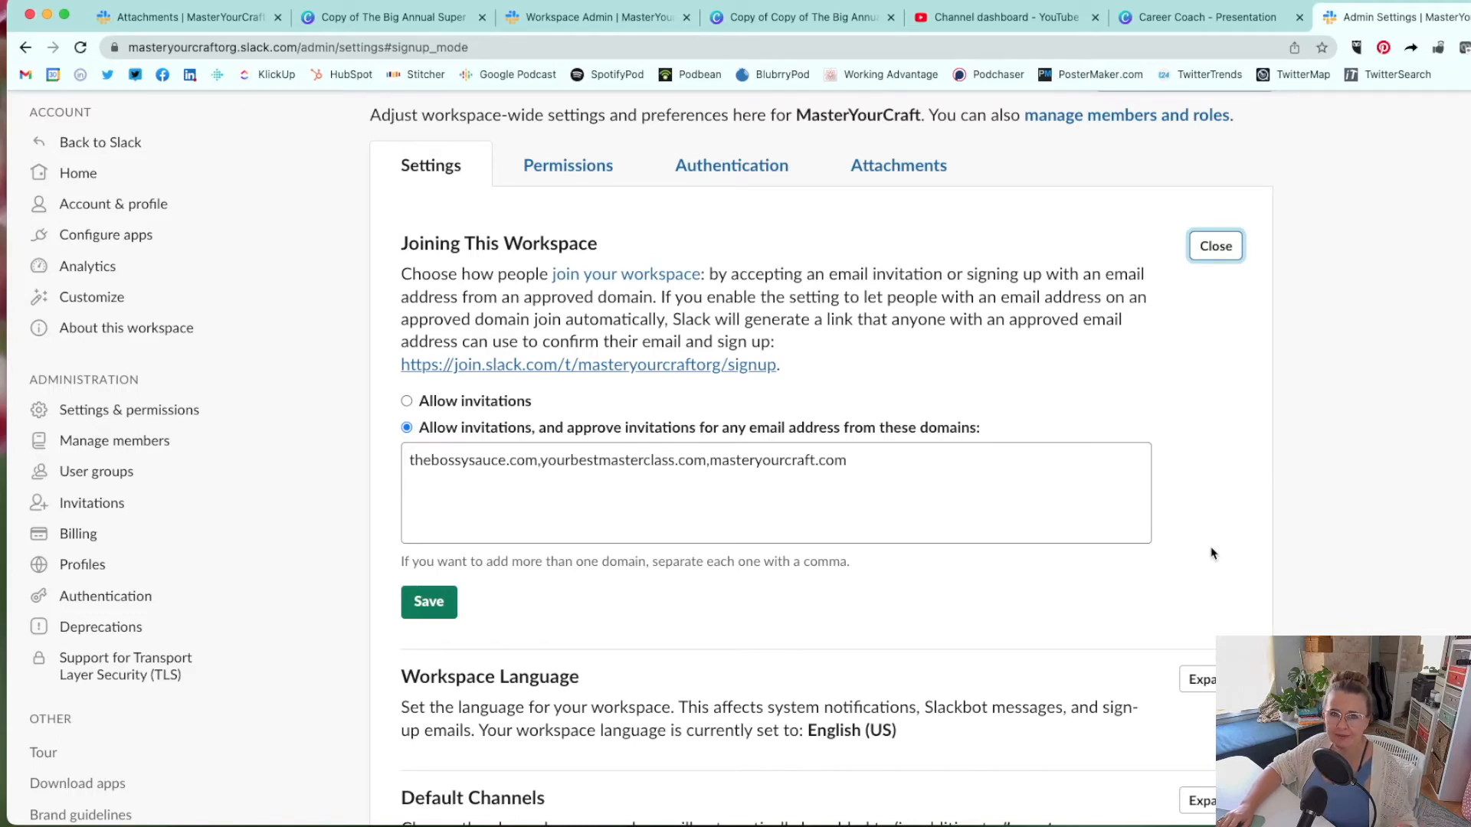
{"action": "scroll", "coordinate": [1211, 553], "scroll_direction": "down", "scroll_amount": 15}
{"action": "scroll", "coordinate": [821, 497], "scroll_direction": "up", "scroll_amount": 15}
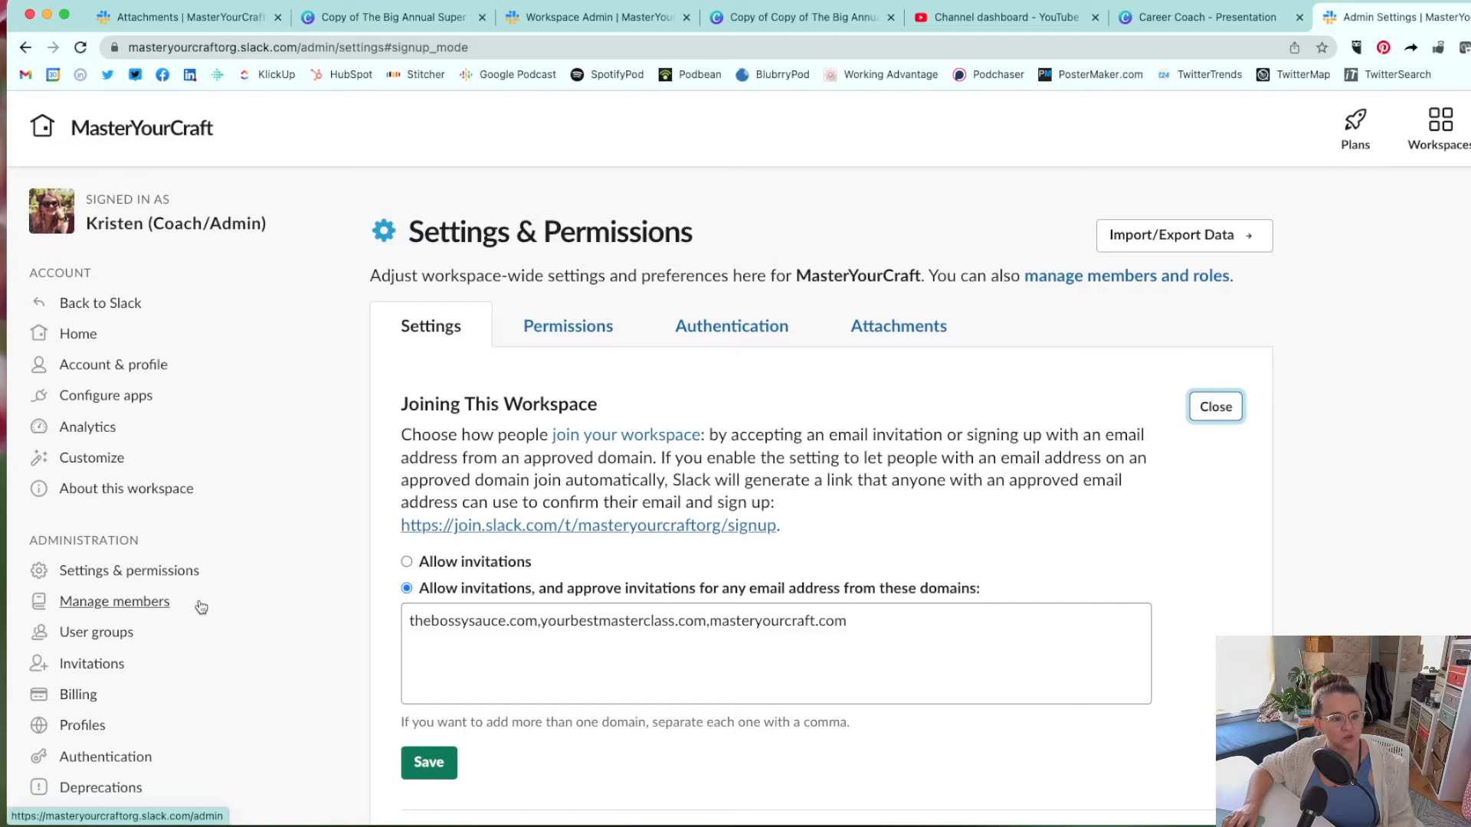
Open the member management page and view the invite link and email invite options for MasterYourCraft, sending no invitation
{"action": "left_click", "coordinate": [115, 602]}
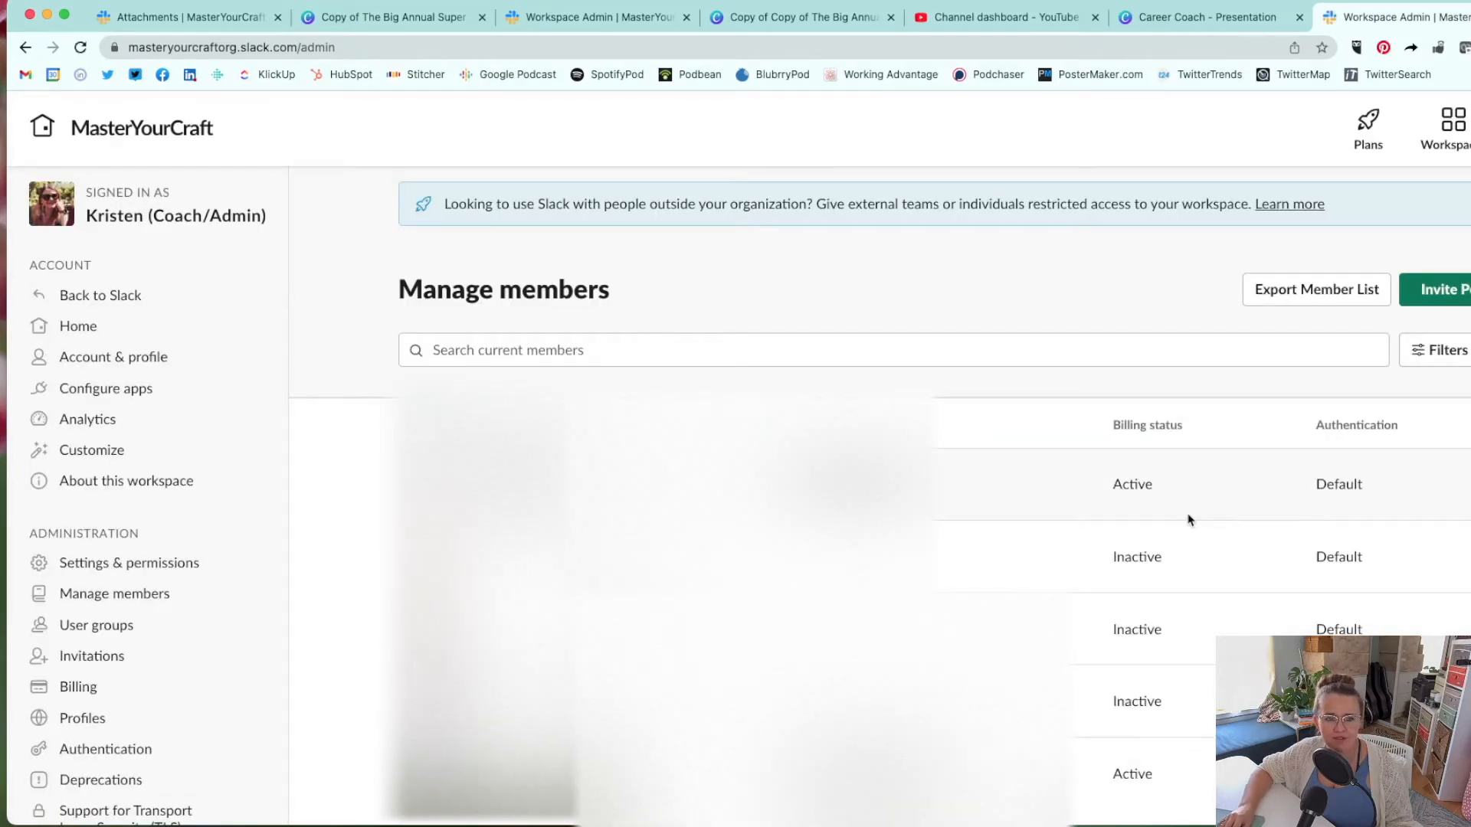
{"action": "left_click", "coordinate": [1433, 290]}
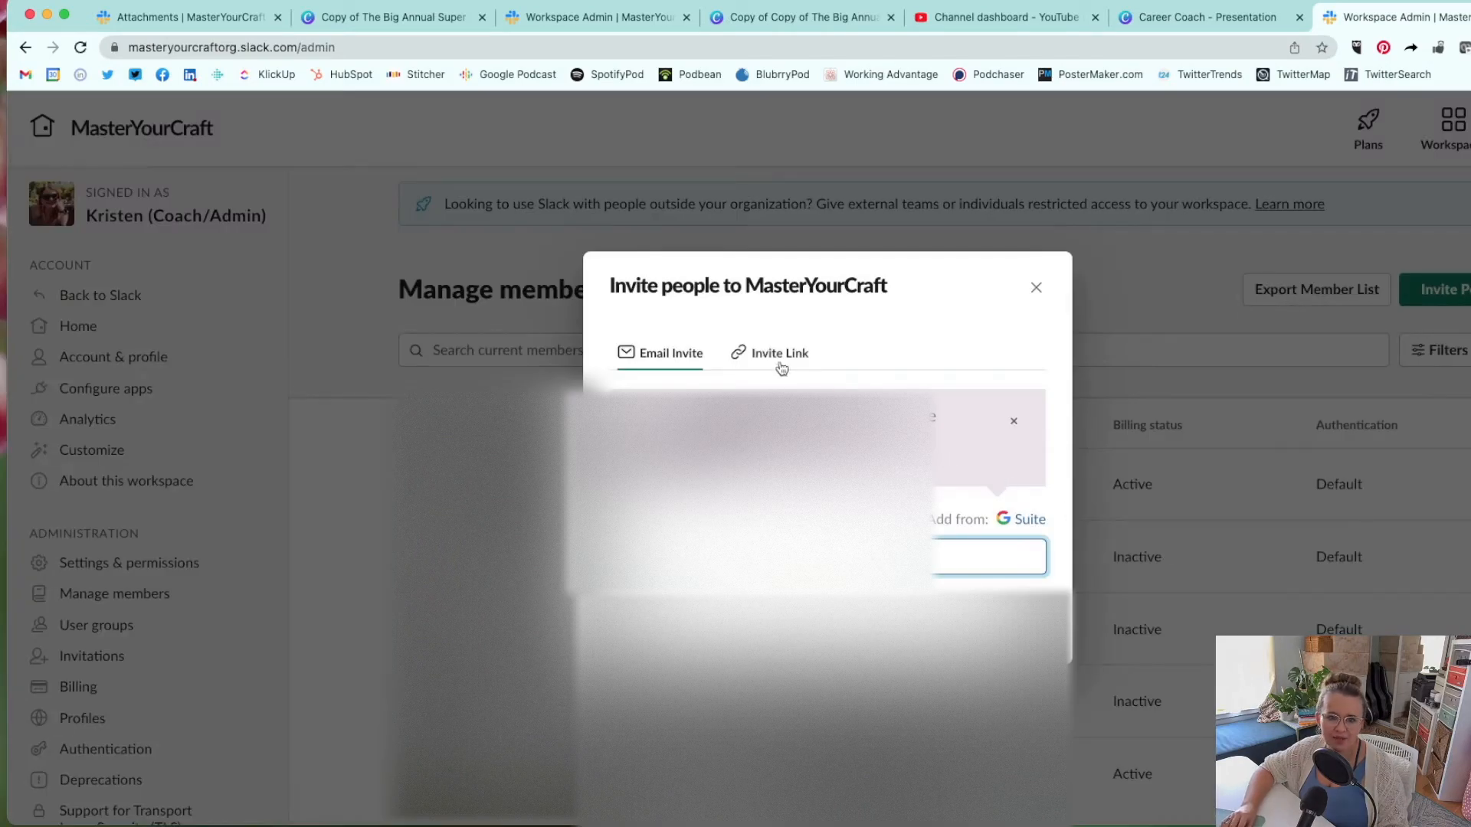
{"action": "left_click", "coordinate": [778, 354]}
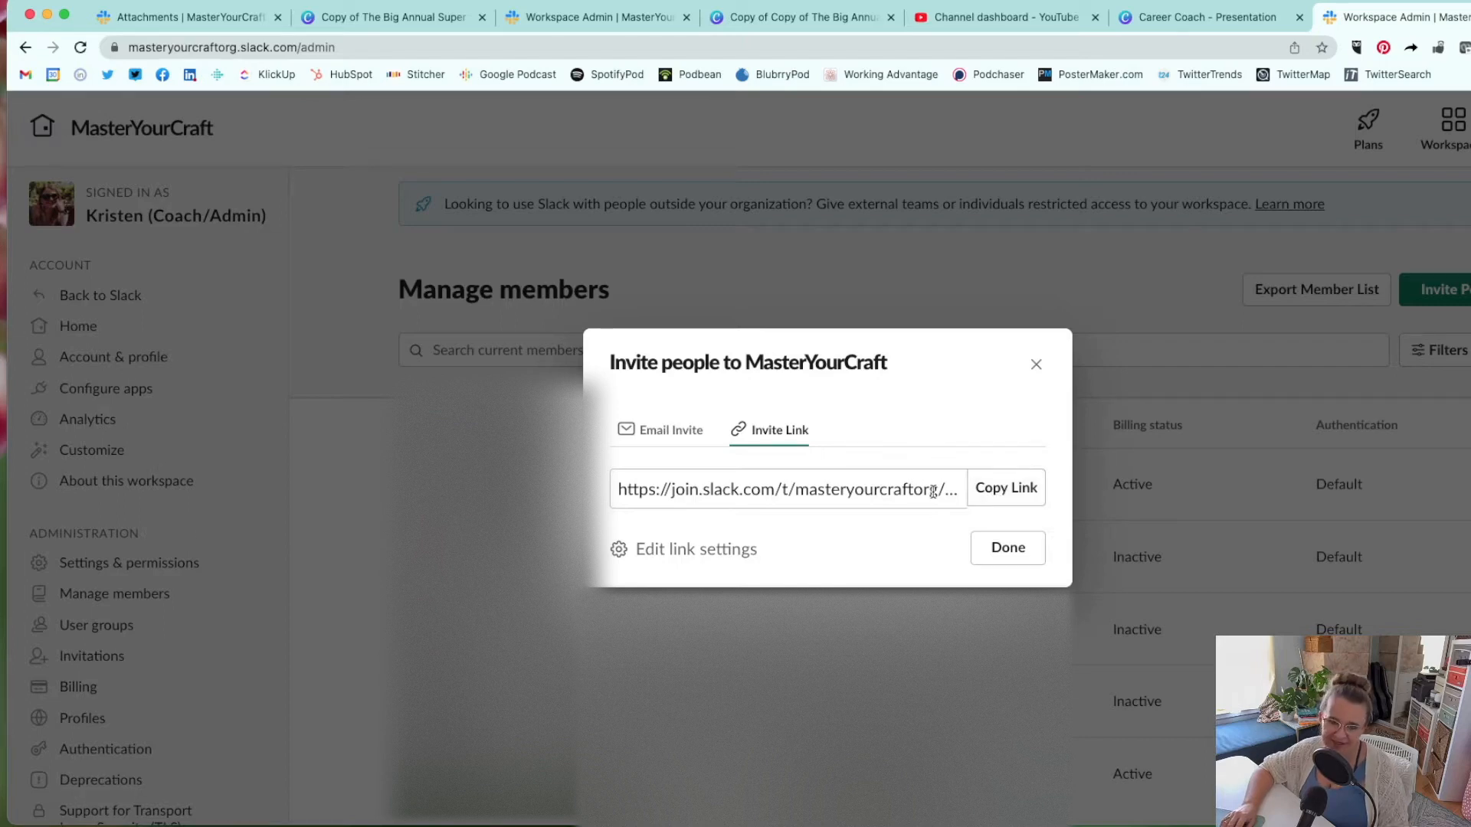
{"action": "left_click", "coordinate": [669, 430]}
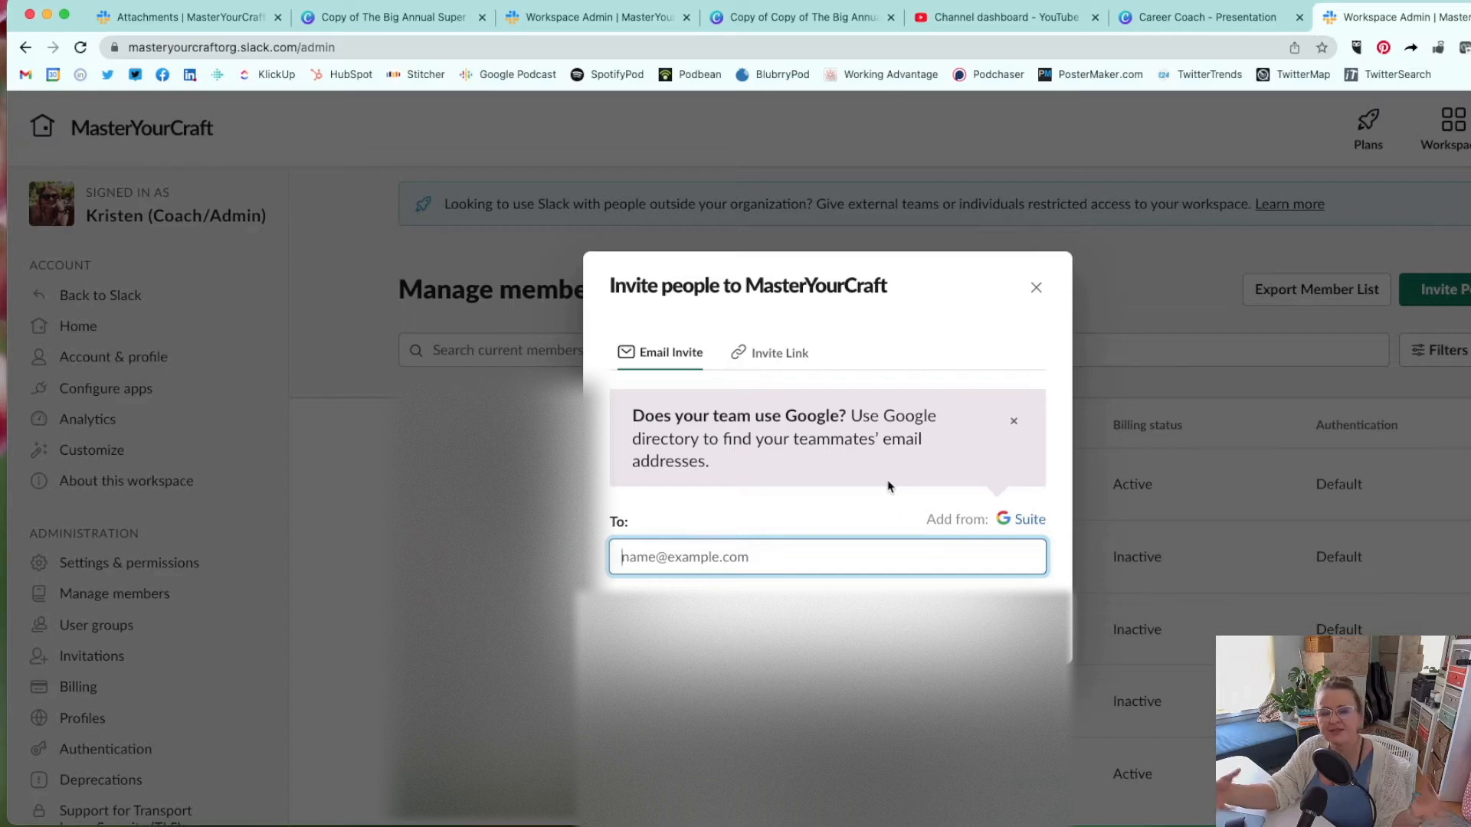
{"action": "left_click", "coordinate": [1036, 289]}
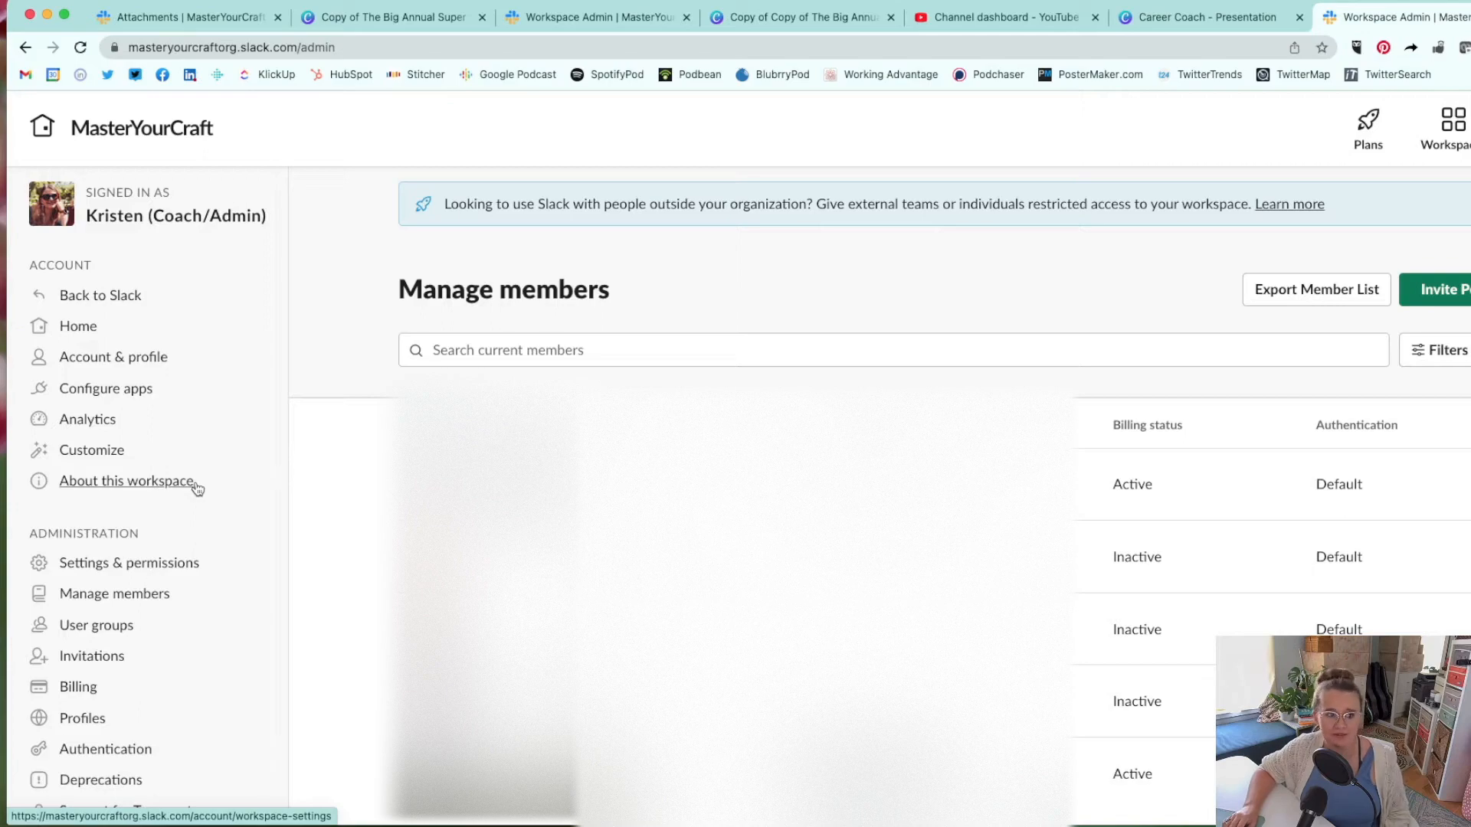
Return to the workspace settings and review the Default Channels that new members are automatically added to
{"action": "left_click", "coordinate": [26, 47]}
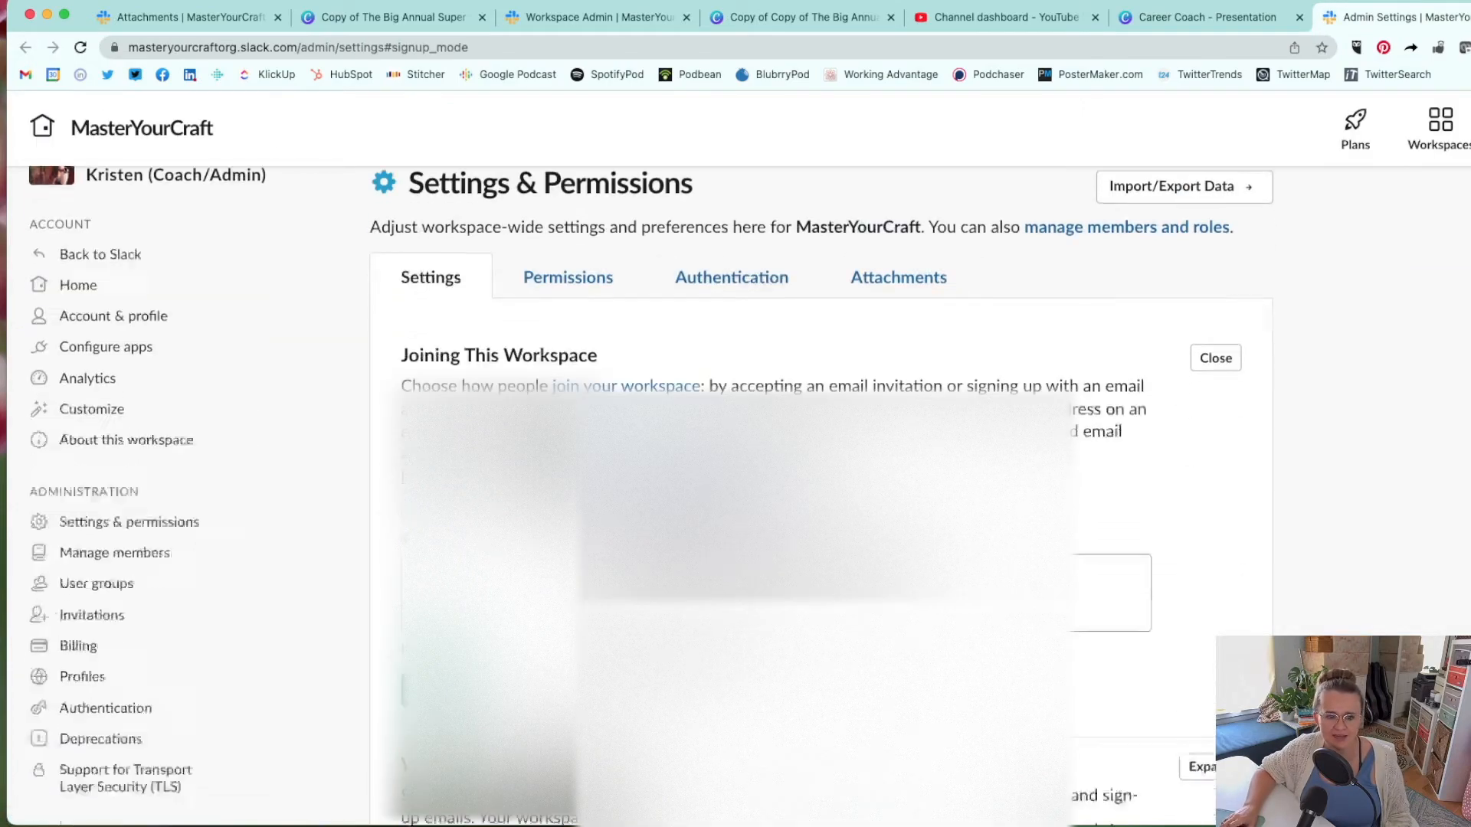
{"action": "left_click", "coordinate": [1216, 182]}
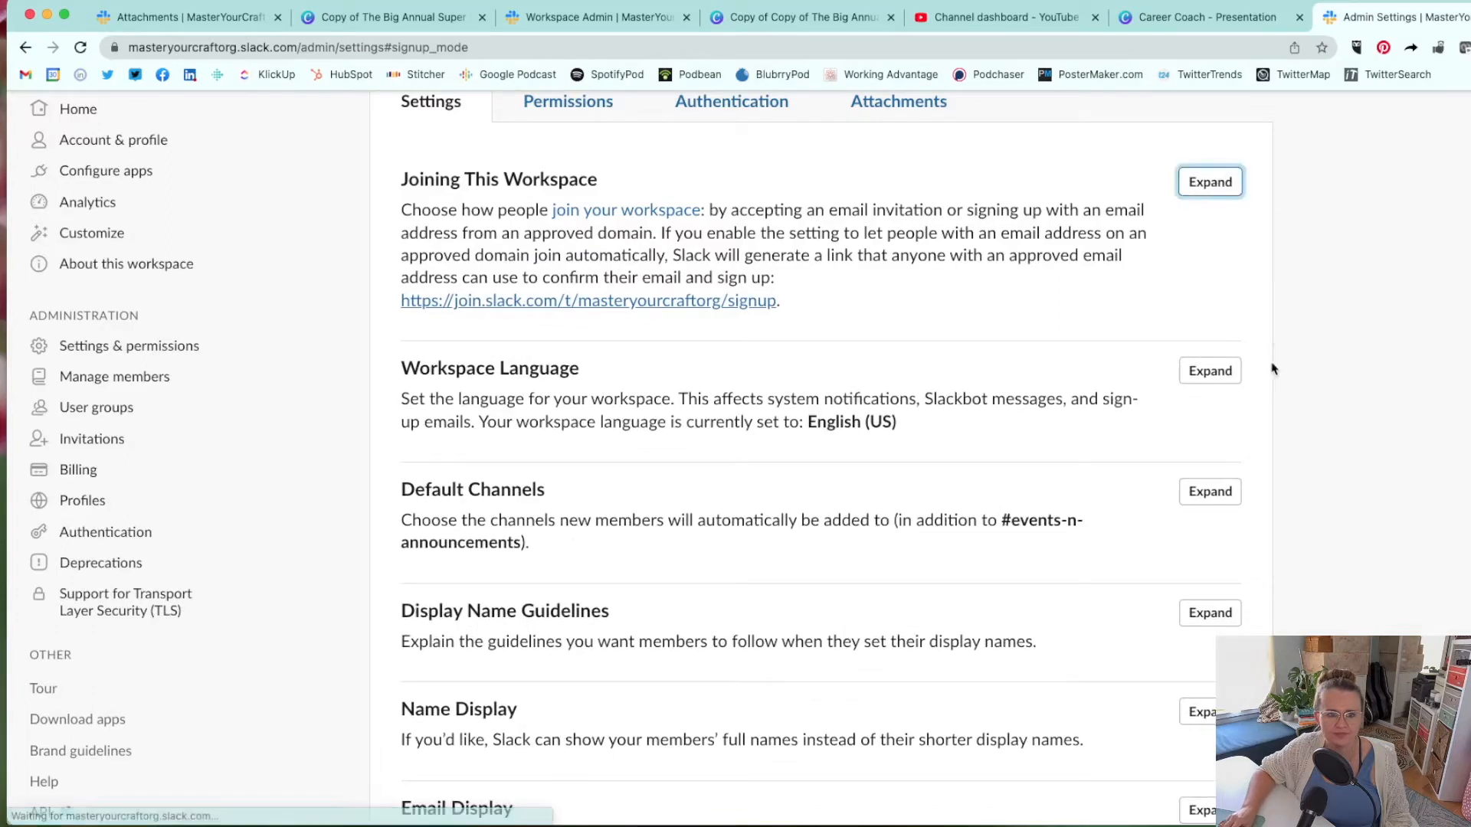
{"action": "scroll", "coordinate": [1272, 374], "scroll_direction": "down", "scroll_amount": 2}
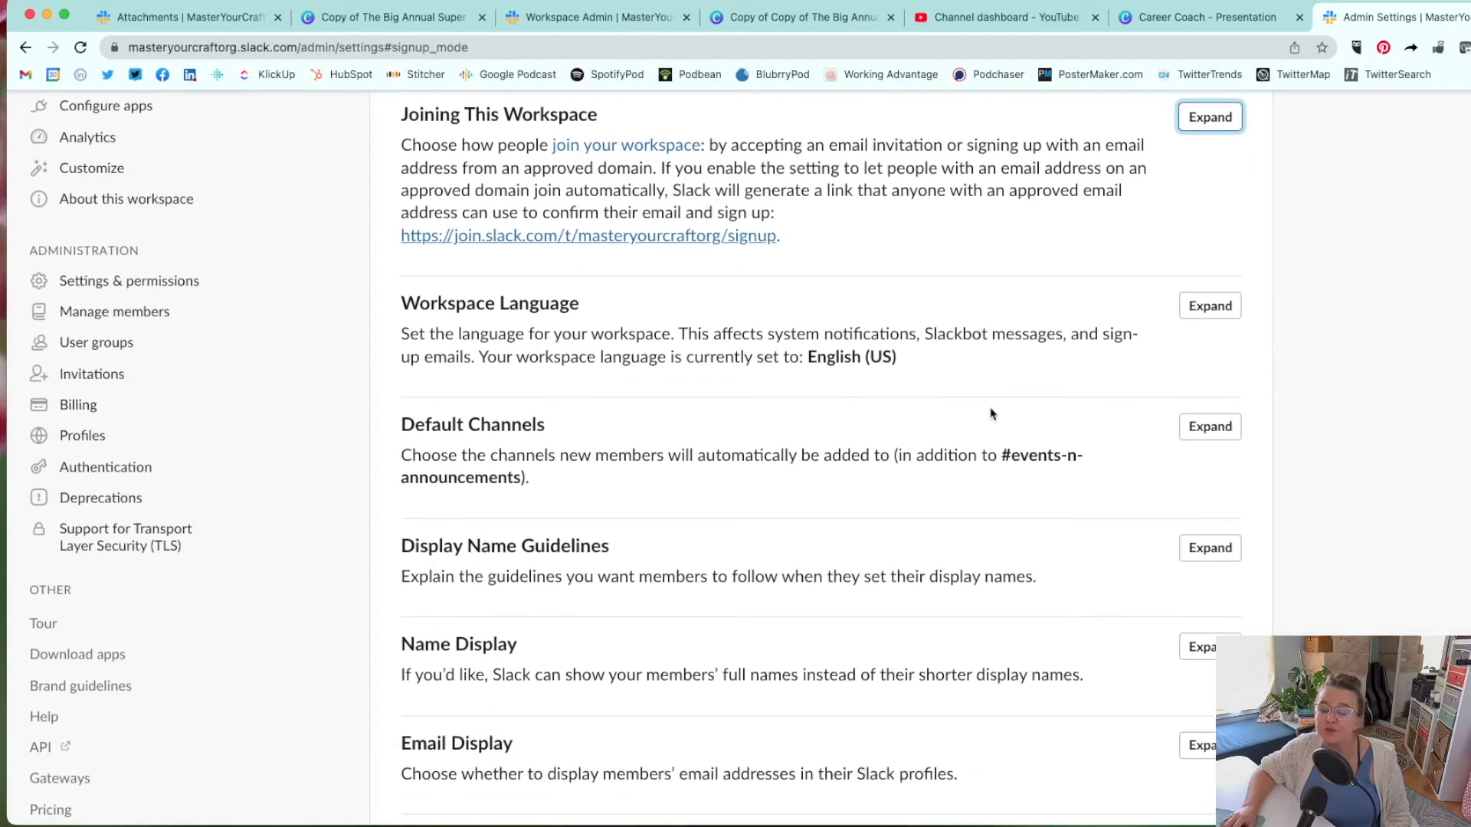
{"action": "scroll", "coordinate": [1020, 334], "scroll_direction": "down", "scroll_amount": 5}
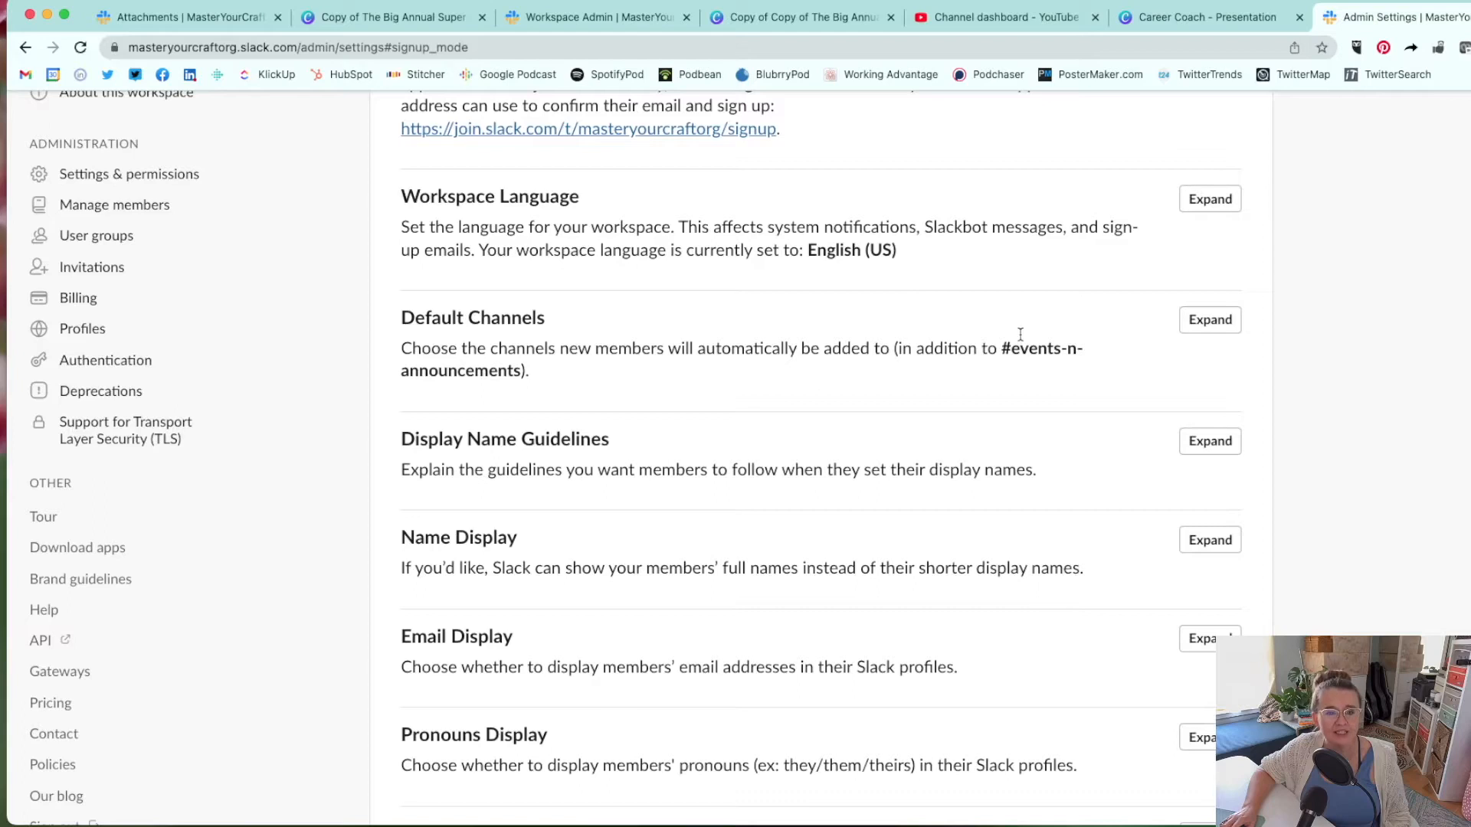
{"action": "left_click", "coordinate": [1209, 283]}
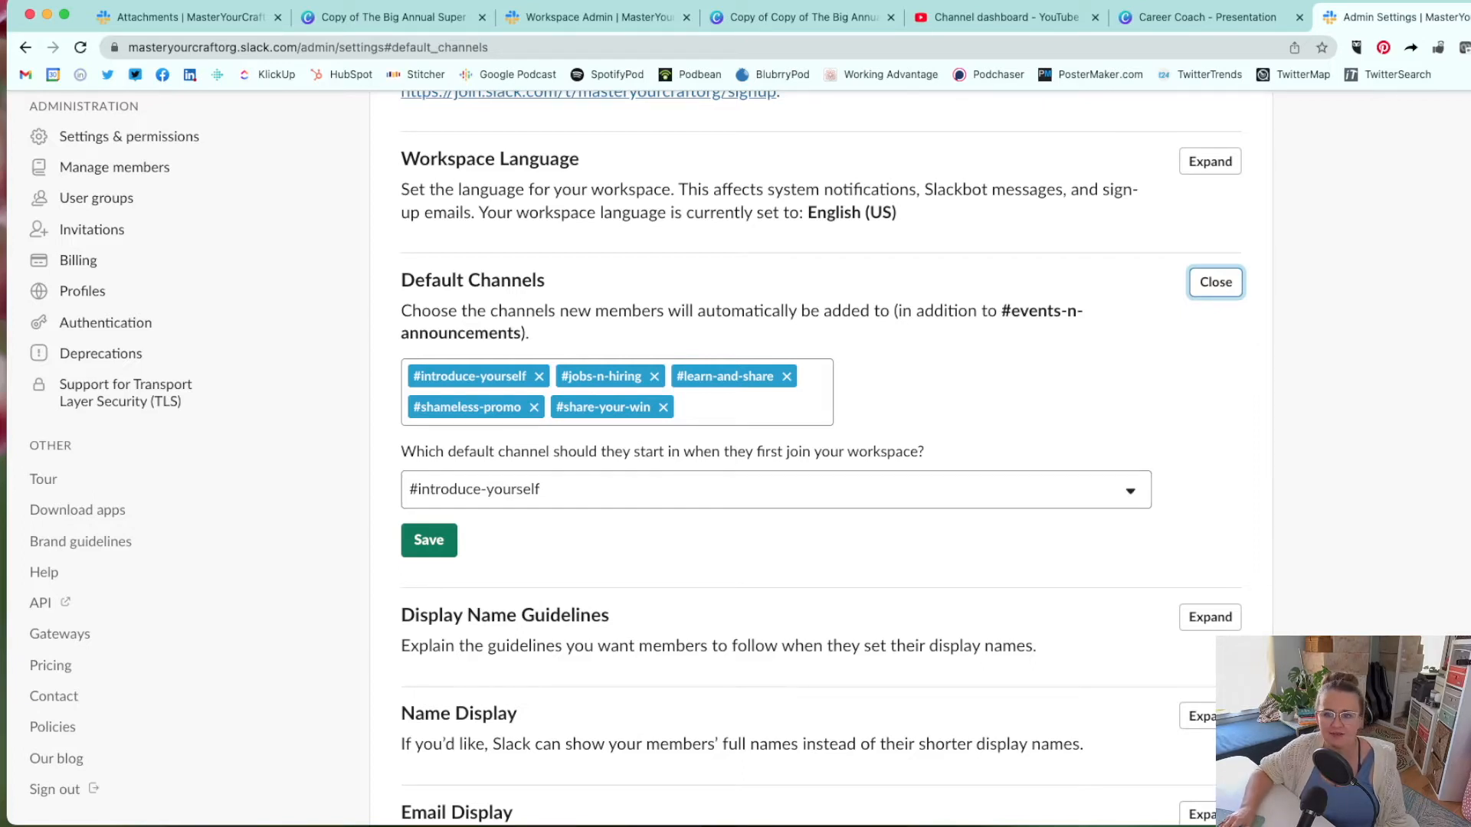
{"action": "left_click", "coordinate": [1222, 293]}
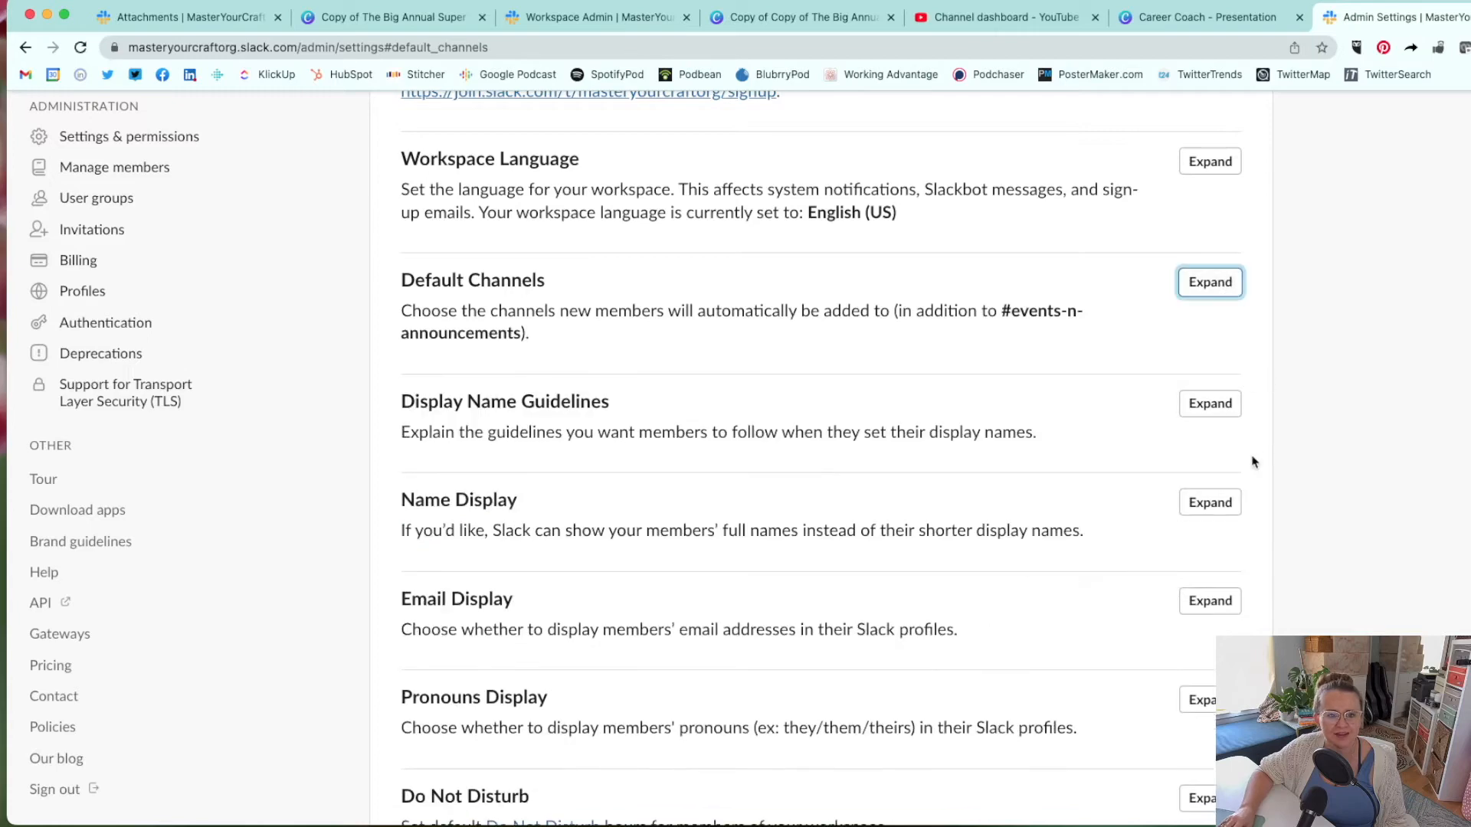
Review the Display Name Guidelines and the Name Display option for showing full names
{"action": "left_click", "coordinate": [1214, 403]}
{"action": "scroll", "coordinate": [1350, 455], "scroll_direction": "down", "scroll_amount": 3}
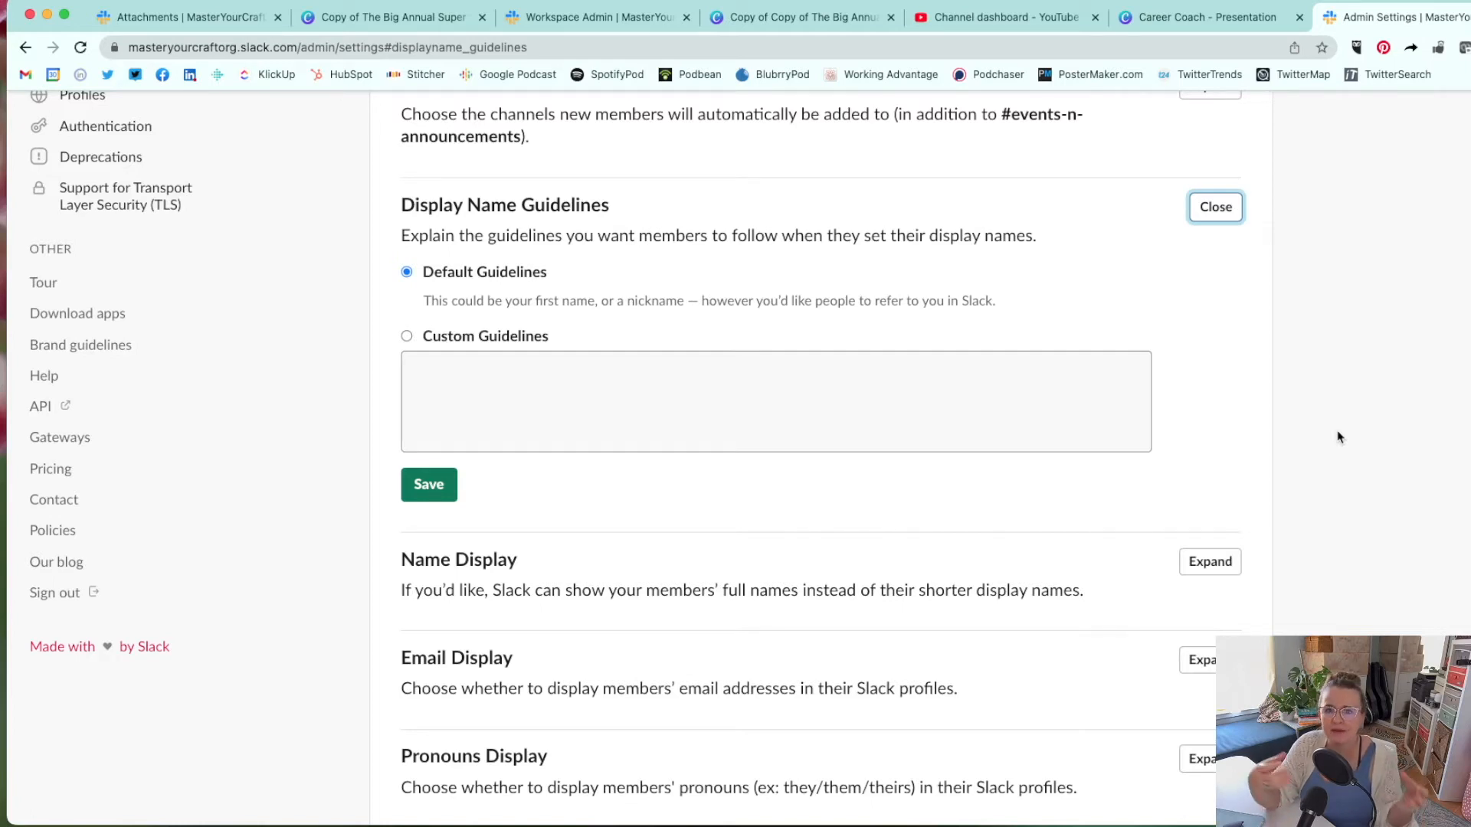
{"action": "left_click", "coordinate": [1216, 206]}
{"action": "left_click", "coordinate": [1210, 307]}
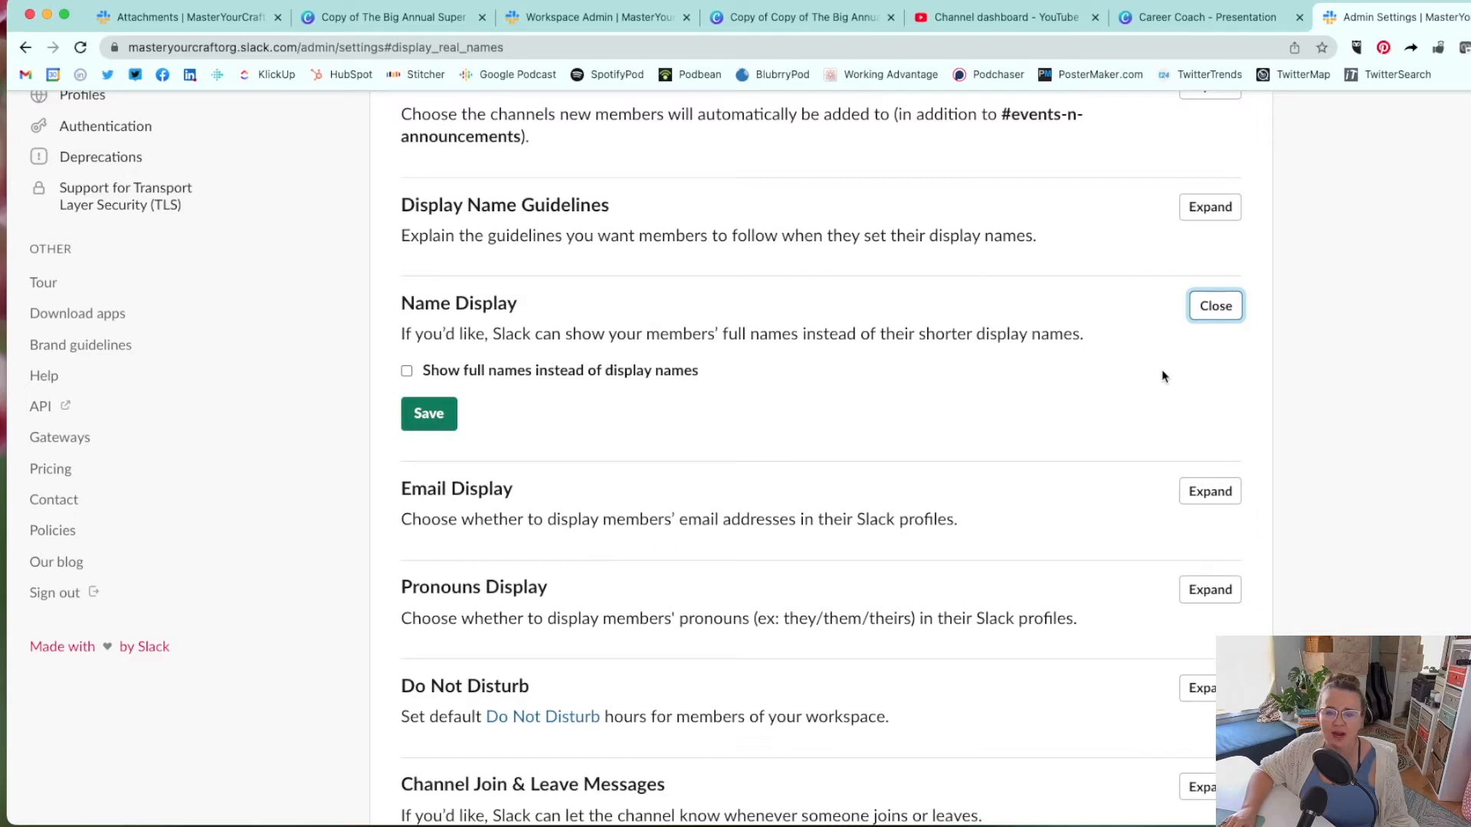
{"action": "left_click", "coordinate": [1216, 307]}
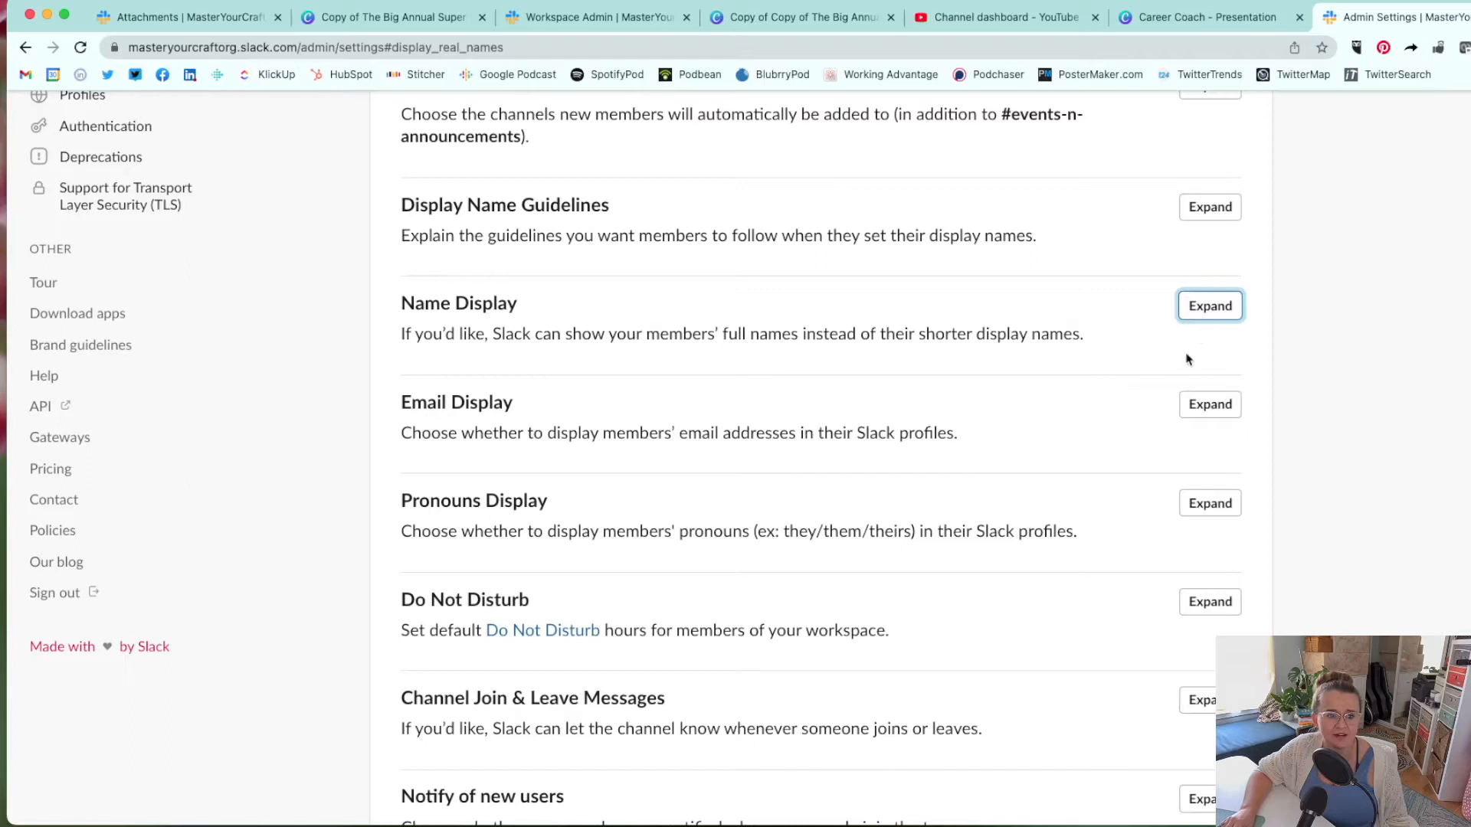
Review the Email Display options for who can see members' email addresses
{"action": "scroll", "coordinate": [1237, 453], "scroll_direction": "down", "scroll_amount": 1}
{"action": "left_click", "coordinate": [1213, 326]}
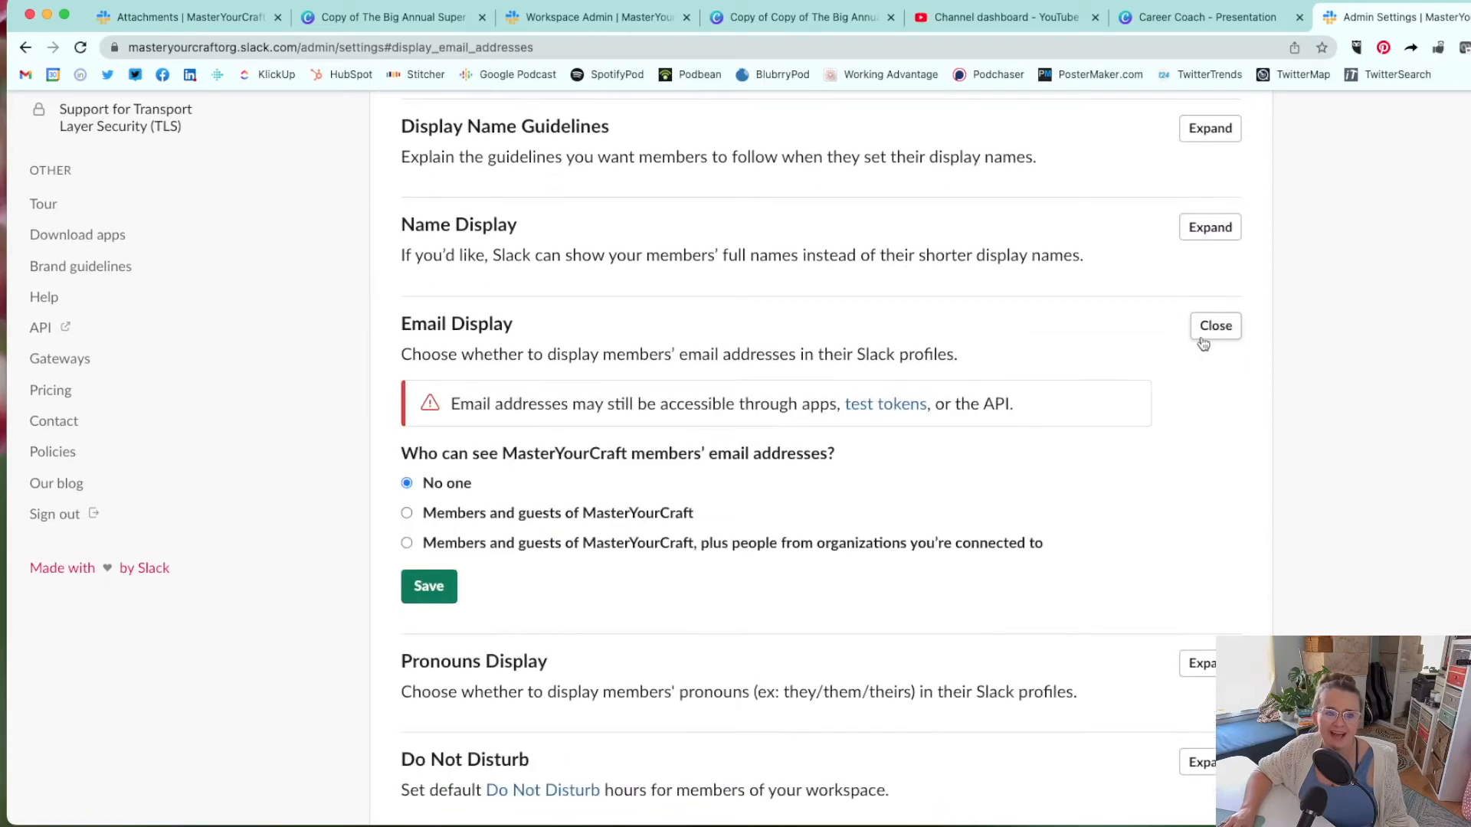
{"action": "scroll", "coordinate": [1155, 465], "scroll_direction": "down", "scroll_amount": 1}
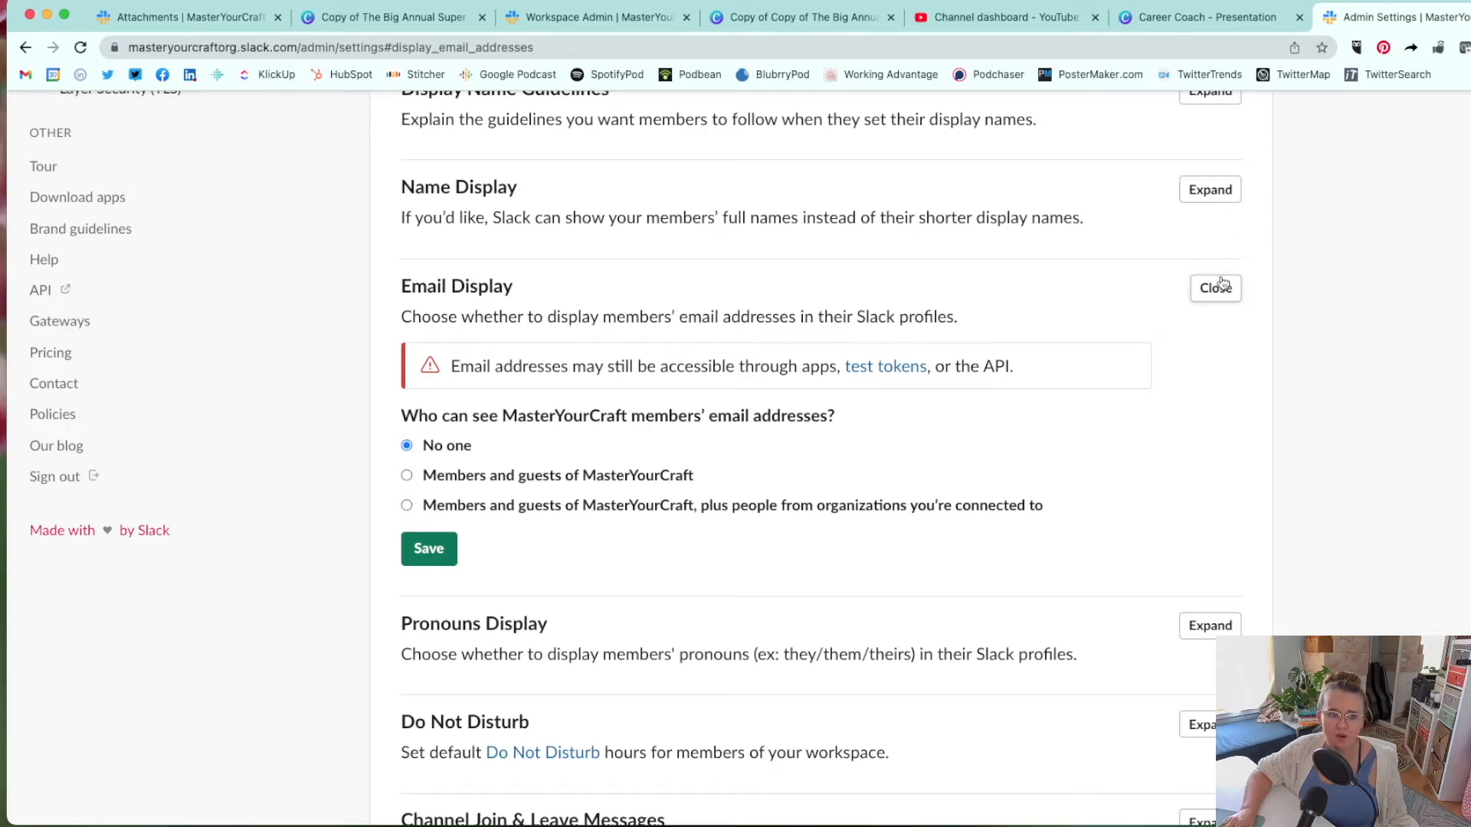
{"action": "left_click", "coordinate": [1207, 295]}
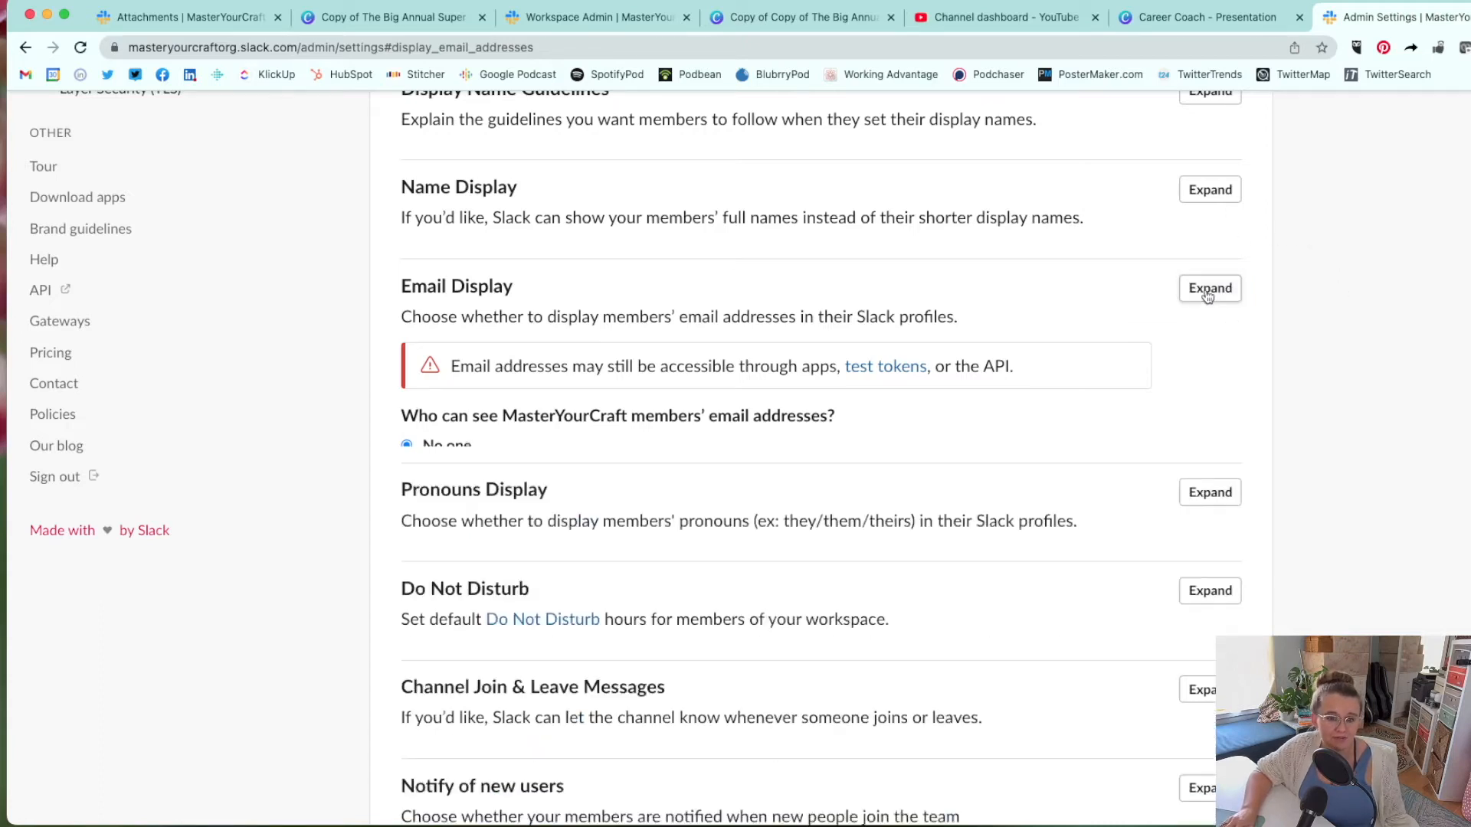
{"action": "scroll", "coordinate": [1179, 383], "scroll_direction": "down", "scroll_amount": 1}
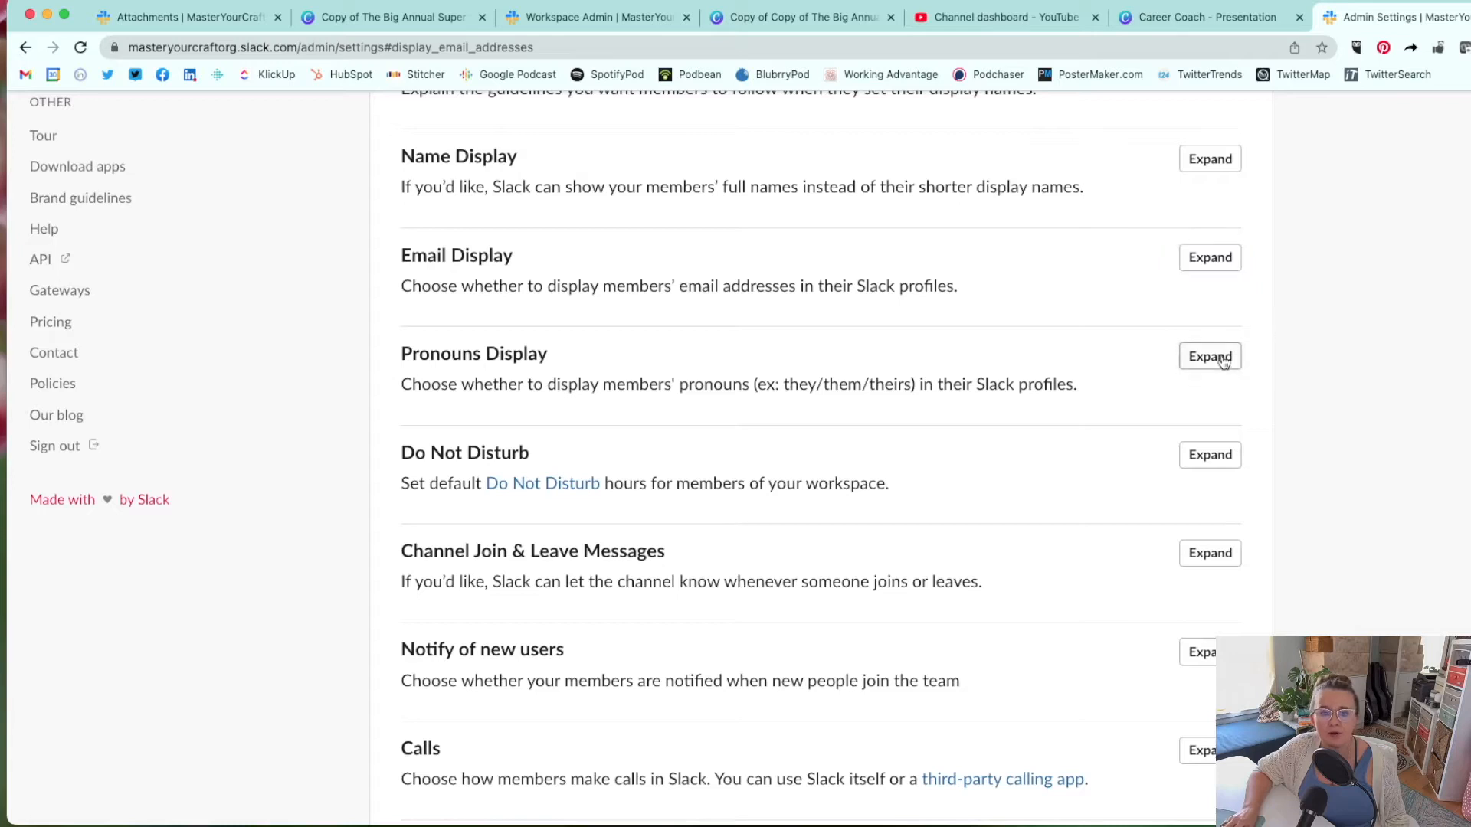
Review the Pronouns Display option and the default Do Not Disturb hours for workspace members
{"action": "left_click", "coordinate": [1216, 358]}
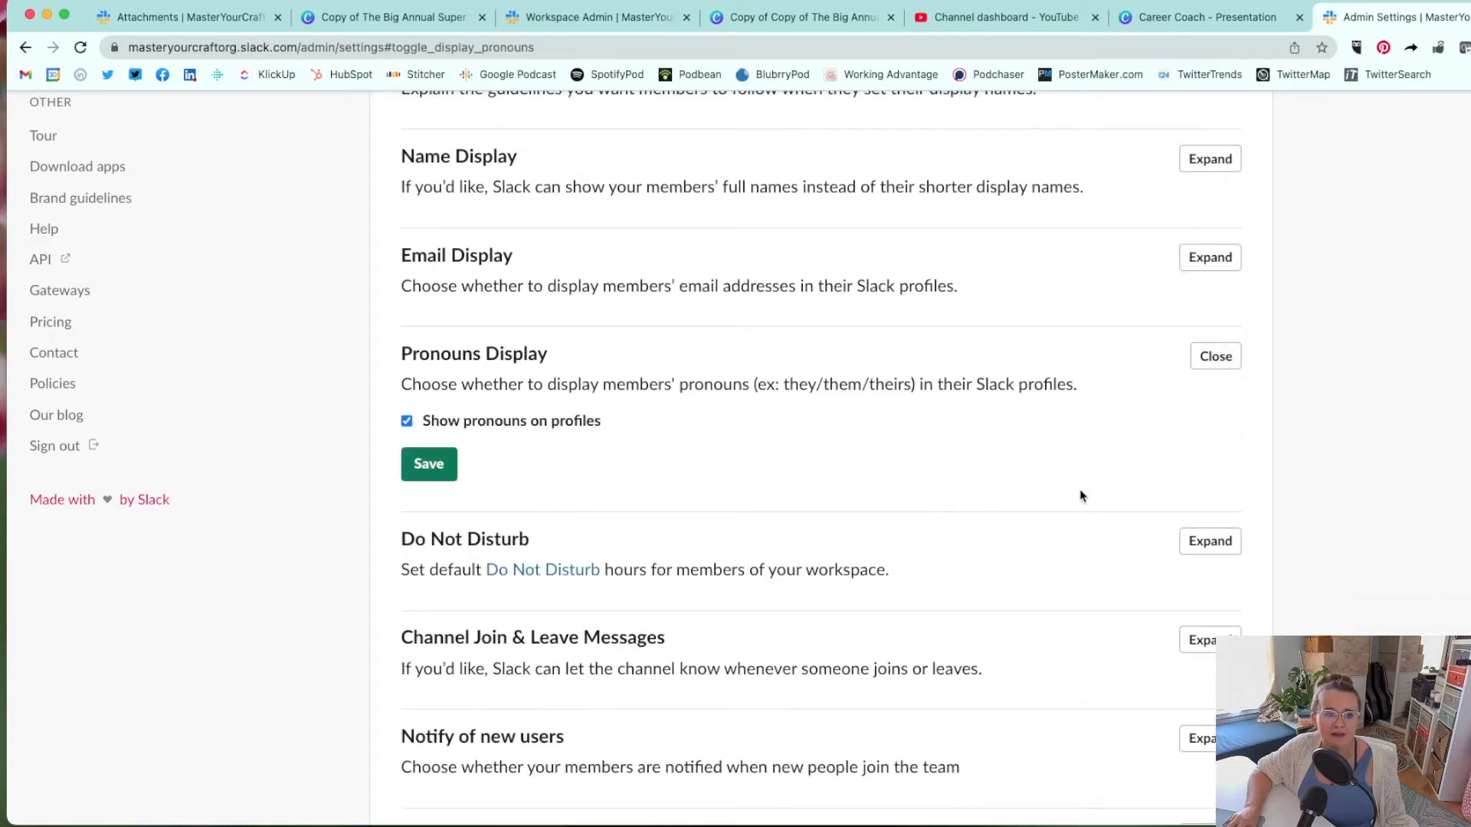
{"action": "left_click", "coordinate": [1224, 361]}
{"action": "scroll", "coordinate": [996, 452], "scroll_direction": "down", "scroll_amount": 3}
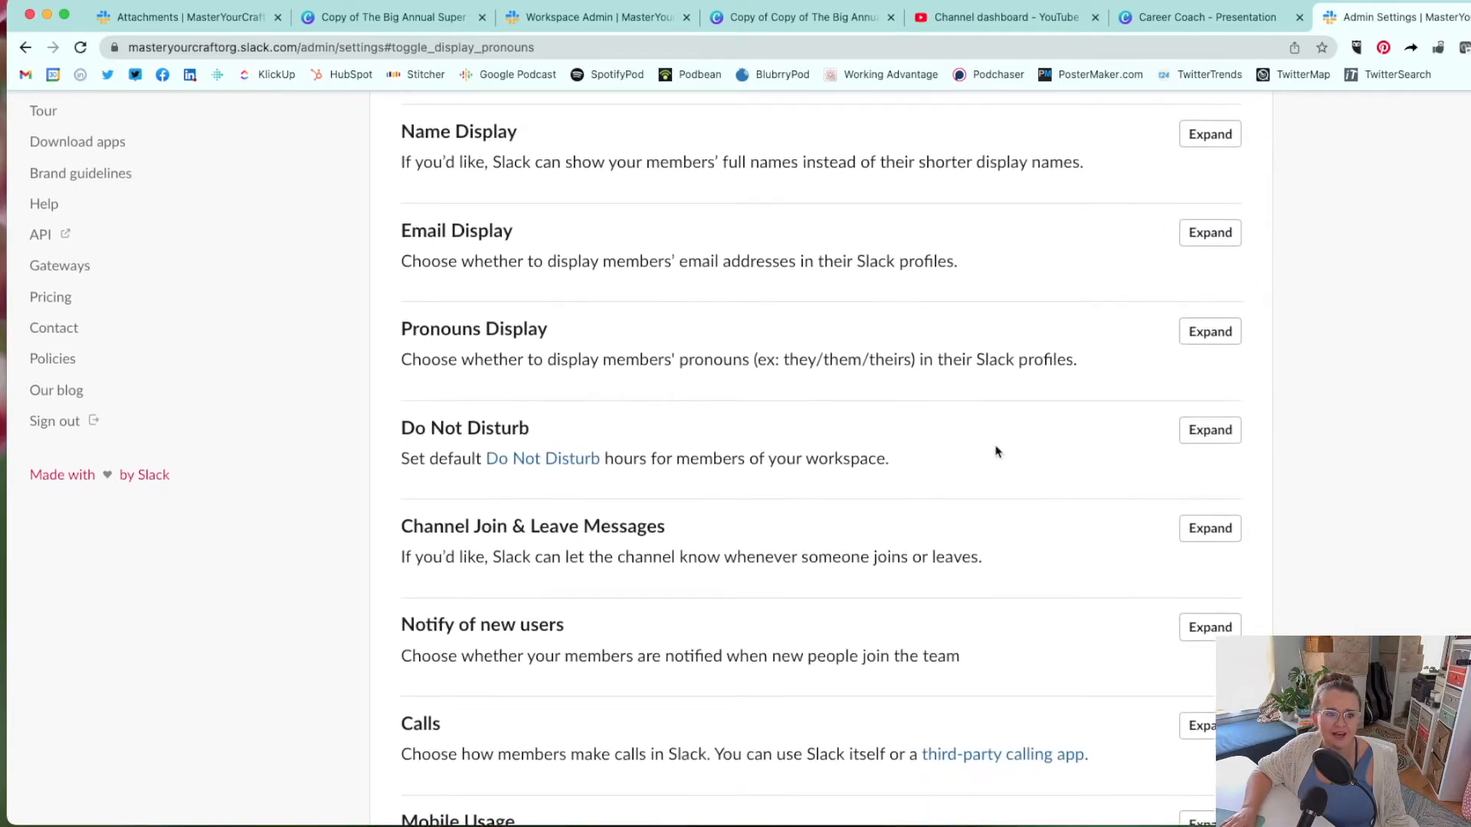
{"action": "scroll", "coordinate": [996, 452], "scroll_direction": "down", "scroll_amount": 1}
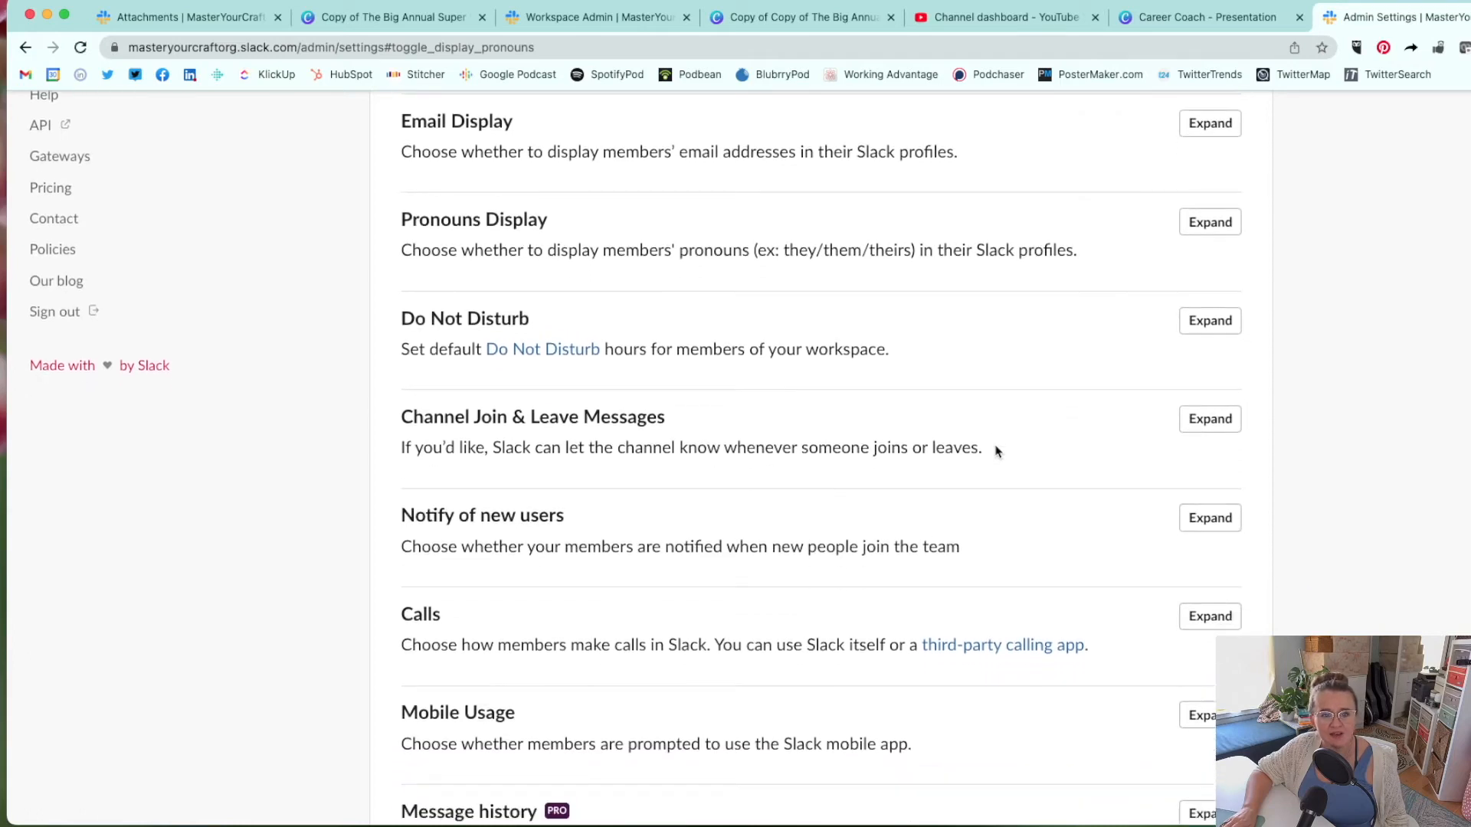
{"action": "left_click", "coordinate": [1192, 315]}
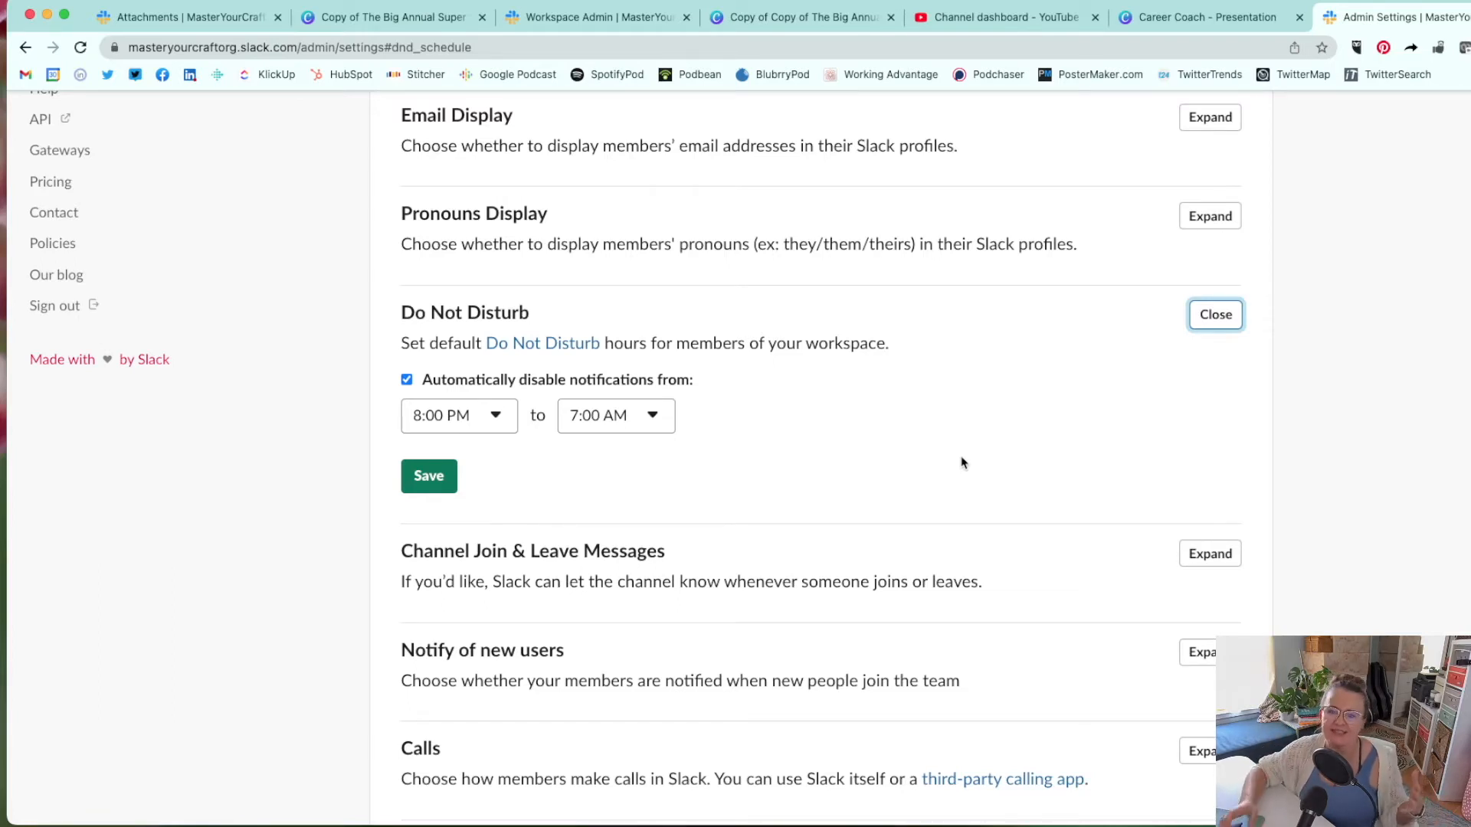
{"action": "left_click", "coordinate": [1224, 318]}
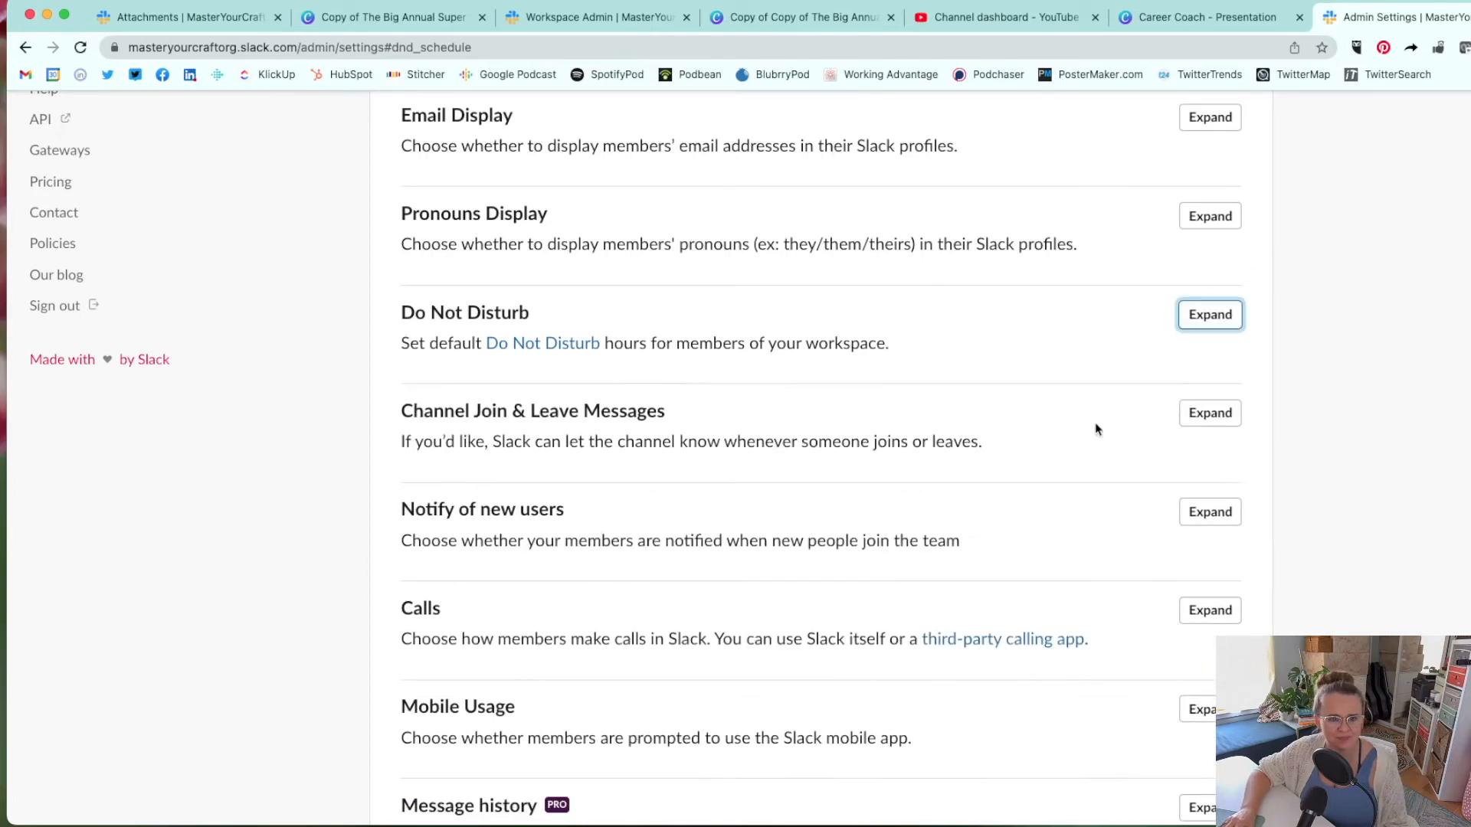
Review the Channel Join & Leave Messages option for announcing when people join or leave channels
{"action": "scroll", "coordinate": [1097, 430], "scroll_direction": "down", "scroll_amount": 1}
{"action": "scroll", "coordinate": [1097, 430], "scroll_direction": "down", "scroll_amount": 2}
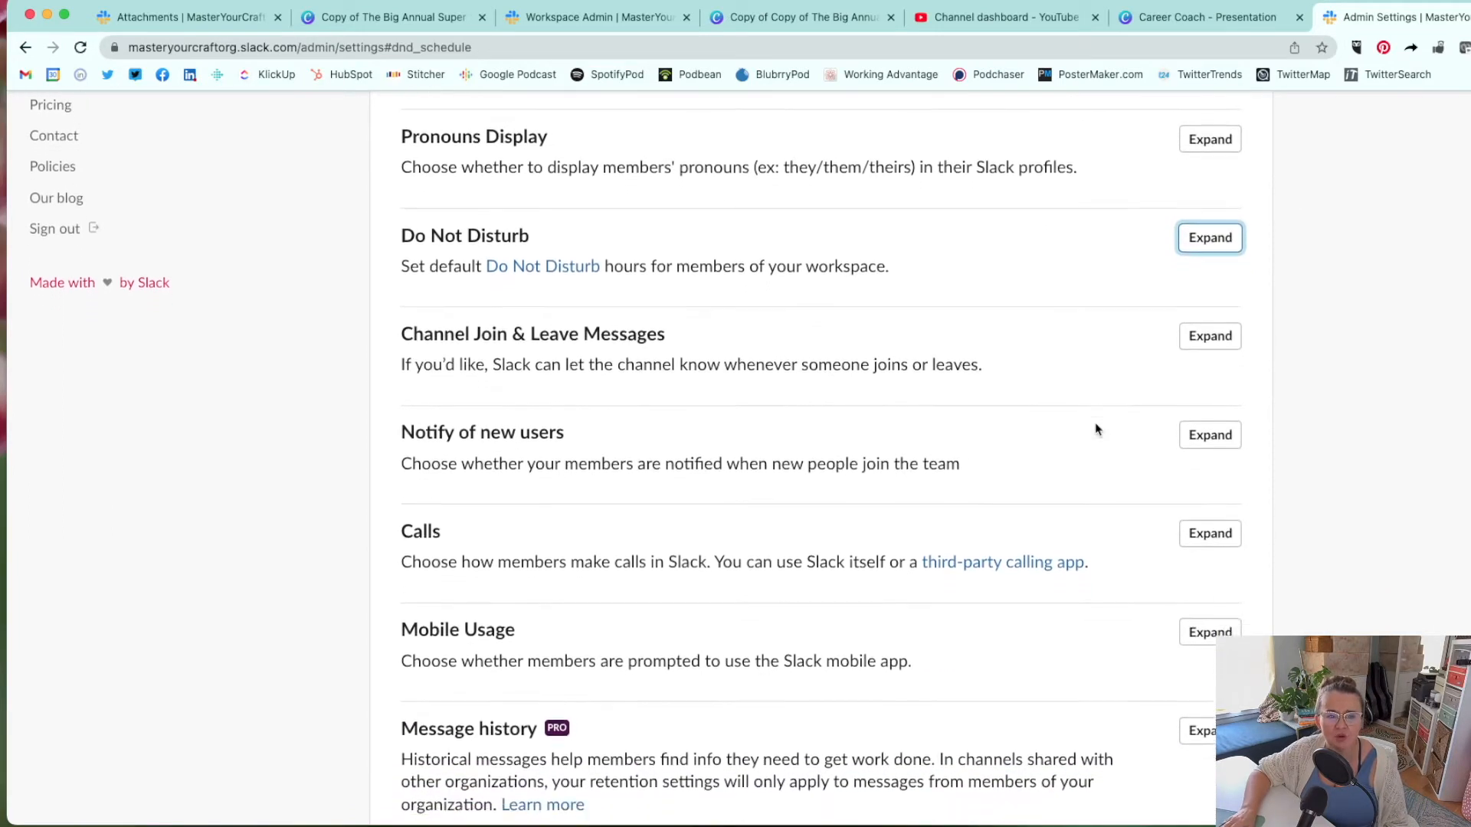
{"action": "left_click", "coordinate": [1223, 326]}
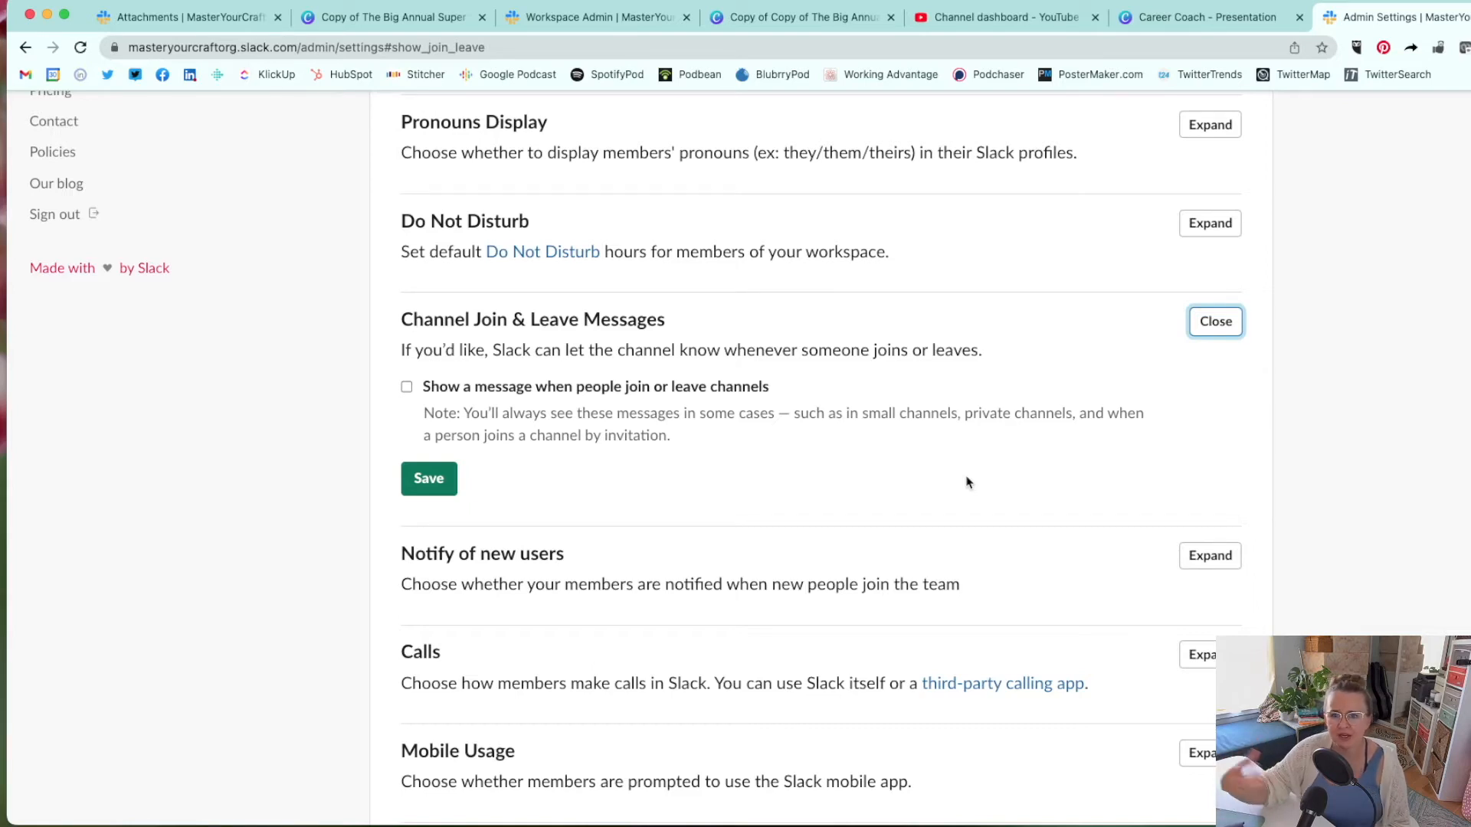
{"action": "left_click", "coordinate": [1230, 325]}
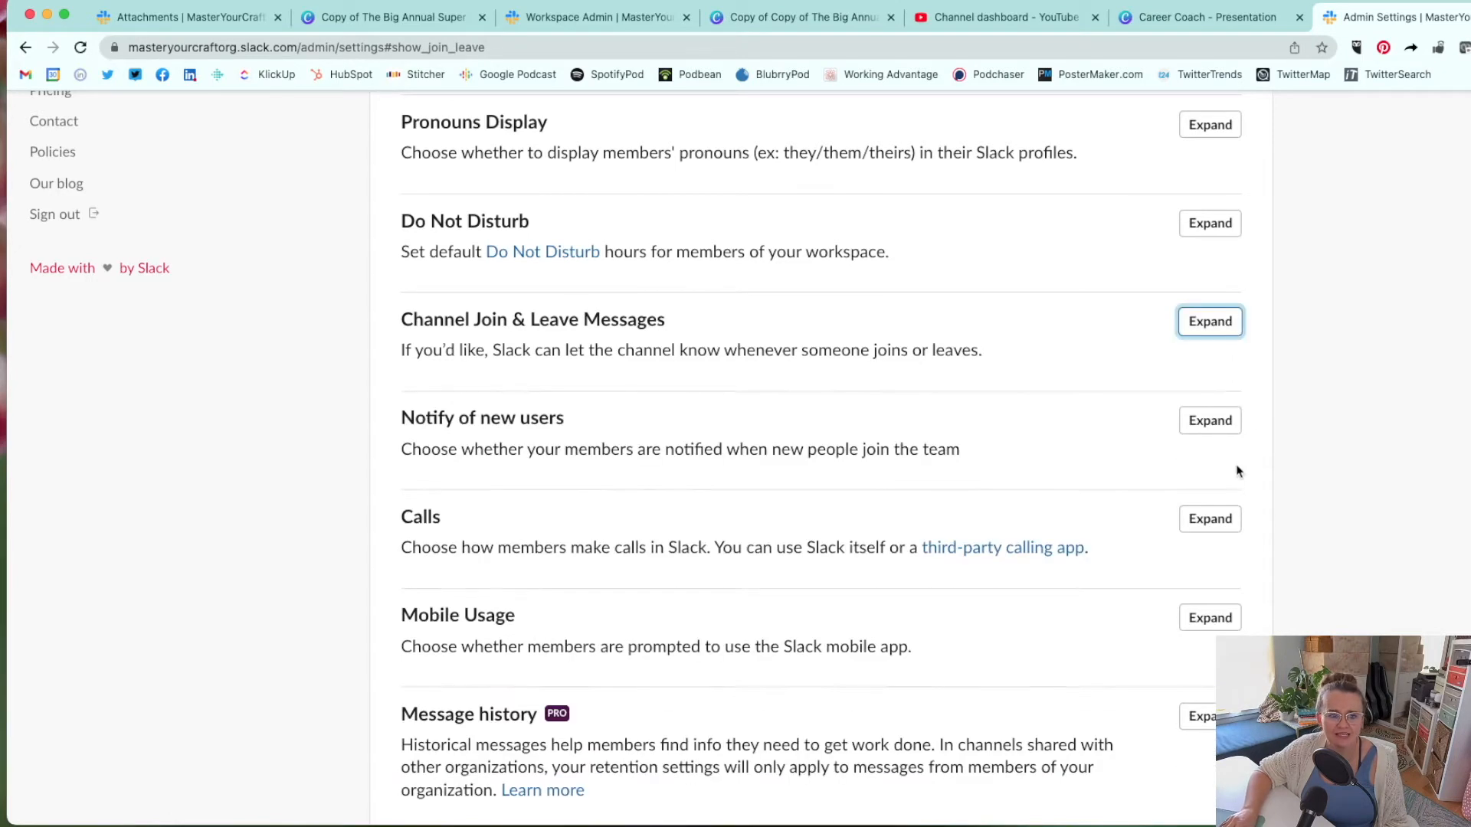
Review the Notify of new users option alongside the introduce-yourself channel in the Slack desktop app, then return to the browser settings
{"action": "left_click", "coordinate": [1212, 423]}
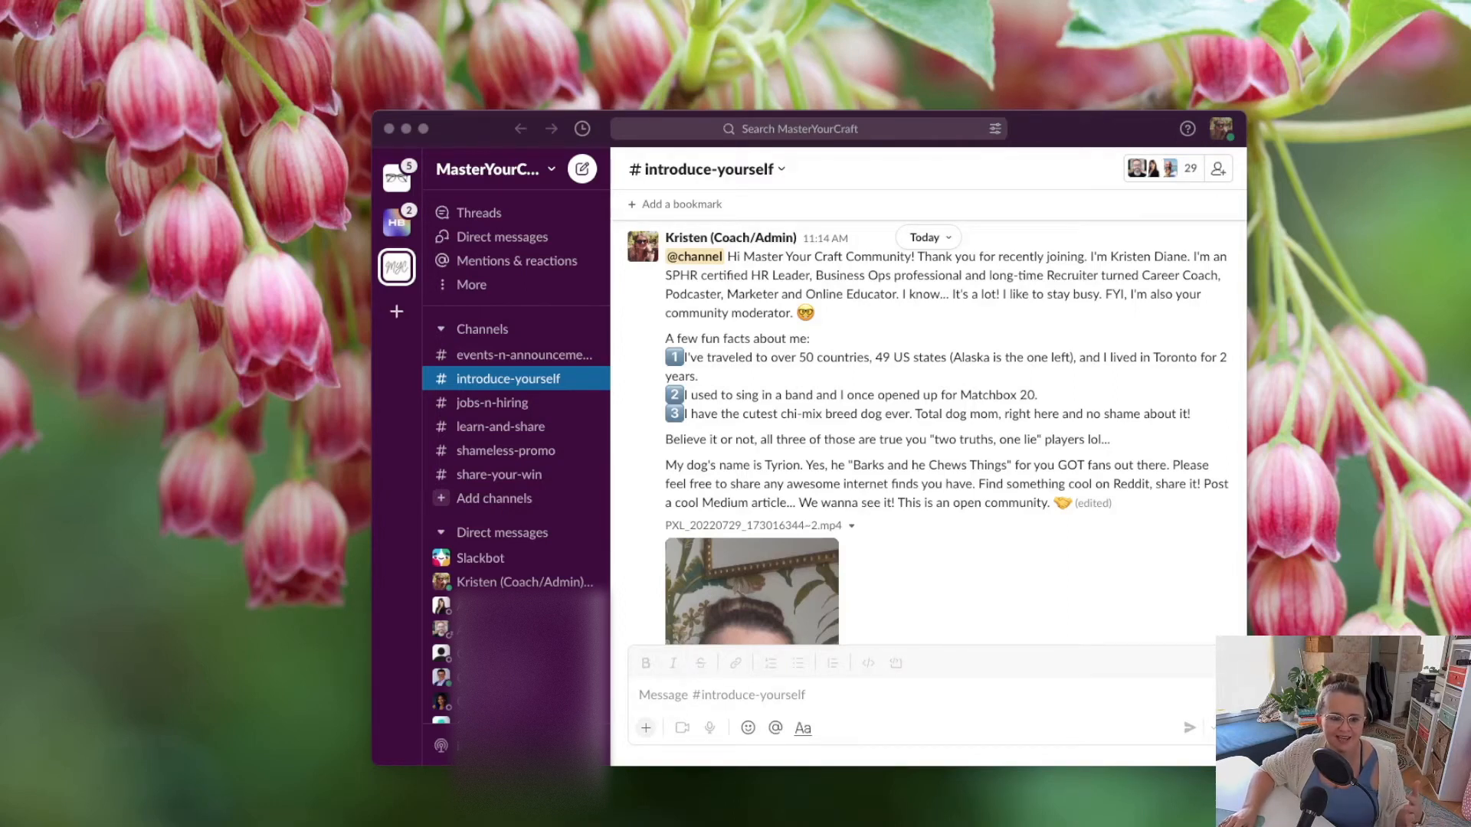
{"action": "key", "text": "super+Tab"}
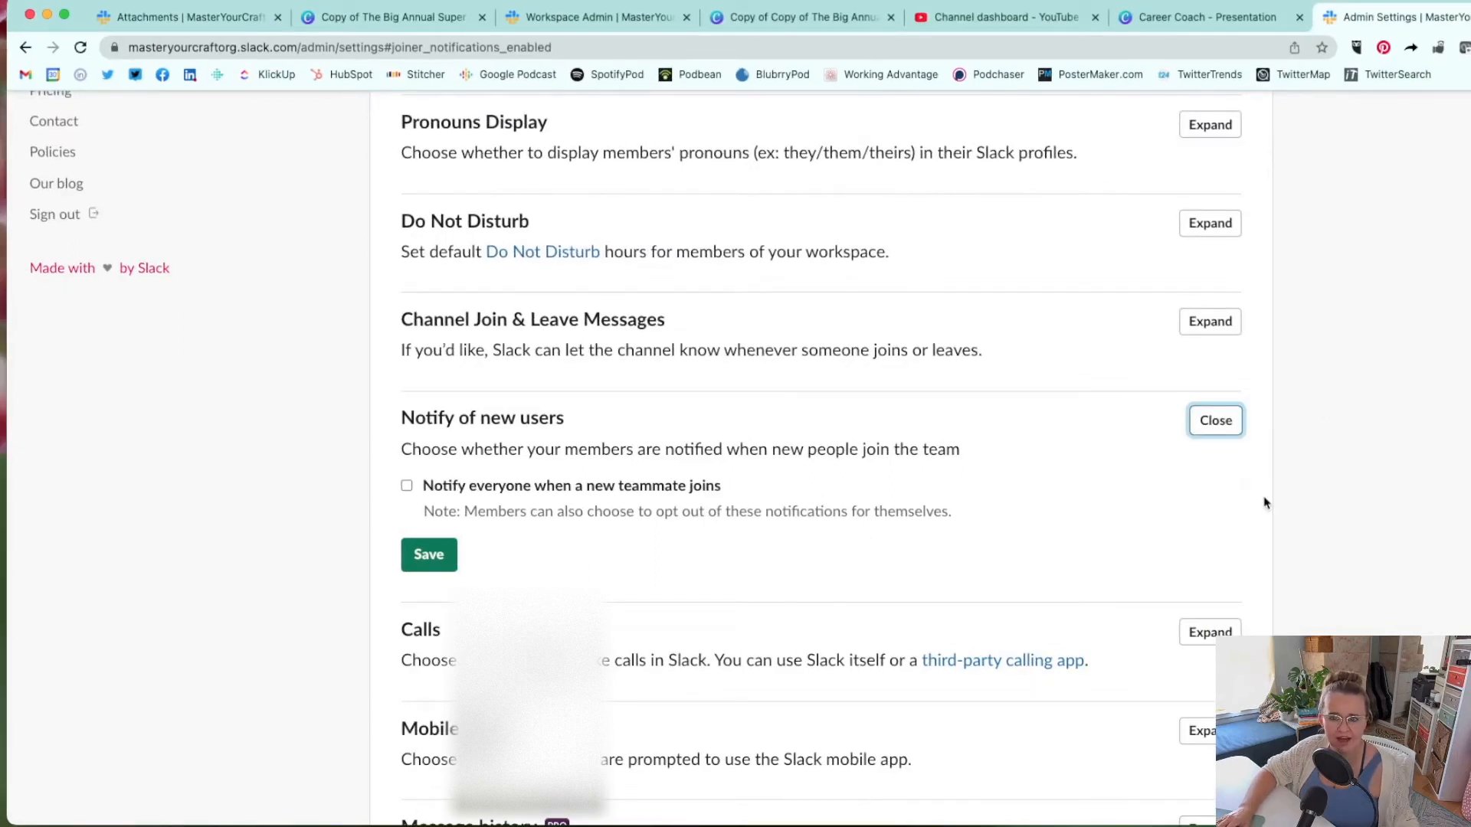
{"action": "left_click", "coordinate": [1220, 423]}
Review the Calls options for video calls in Slack and collapse the section
{"action": "scroll", "coordinate": [1268, 452], "scroll_direction": "down", "scroll_amount": 2}
{"action": "scroll", "coordinate": [1264, 453], "scroll_direction": "down", "scroll_amount": 1}
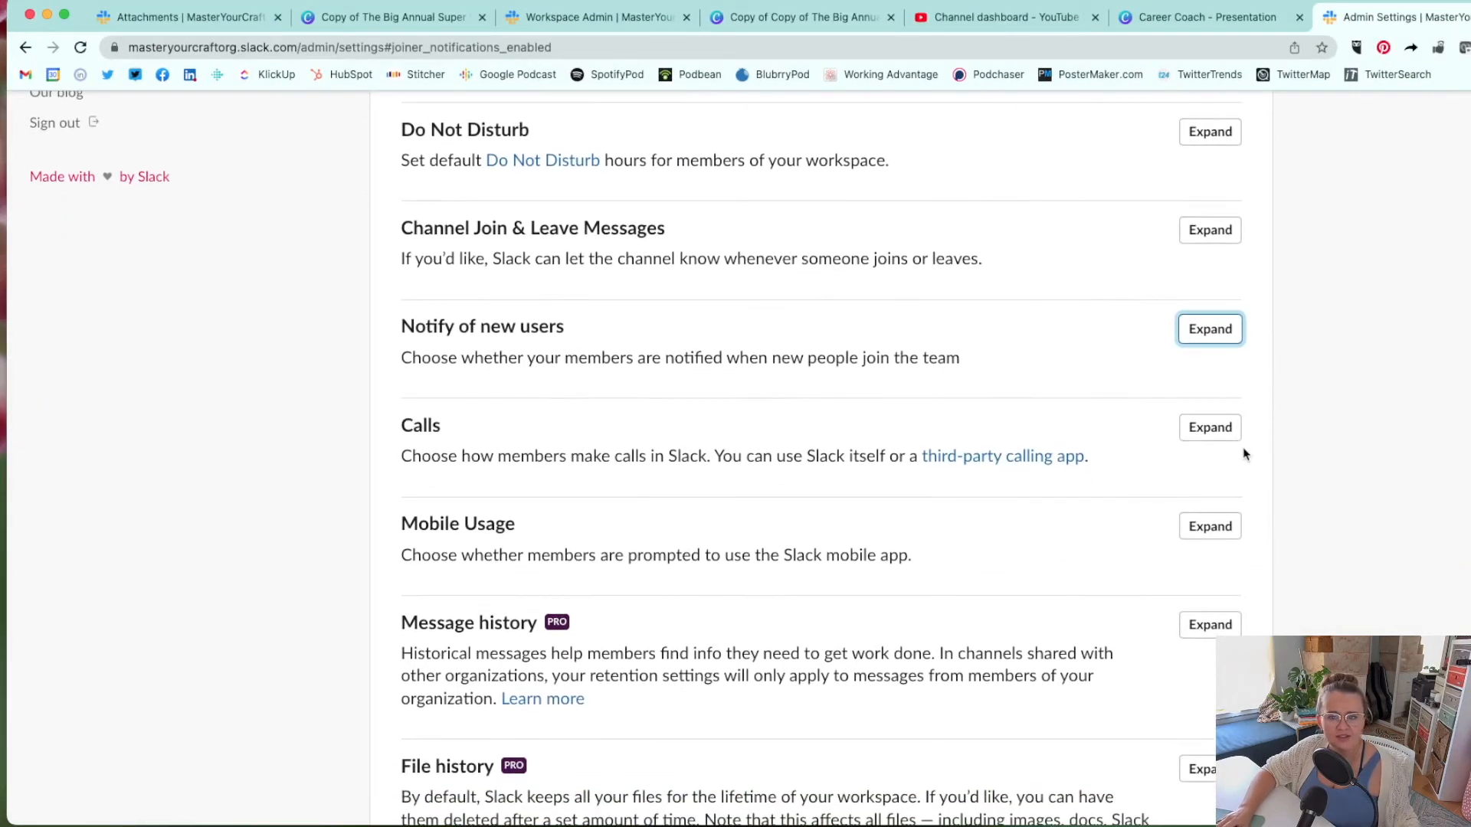
{"action": "left_click", "coordinate": [1211, 428]}
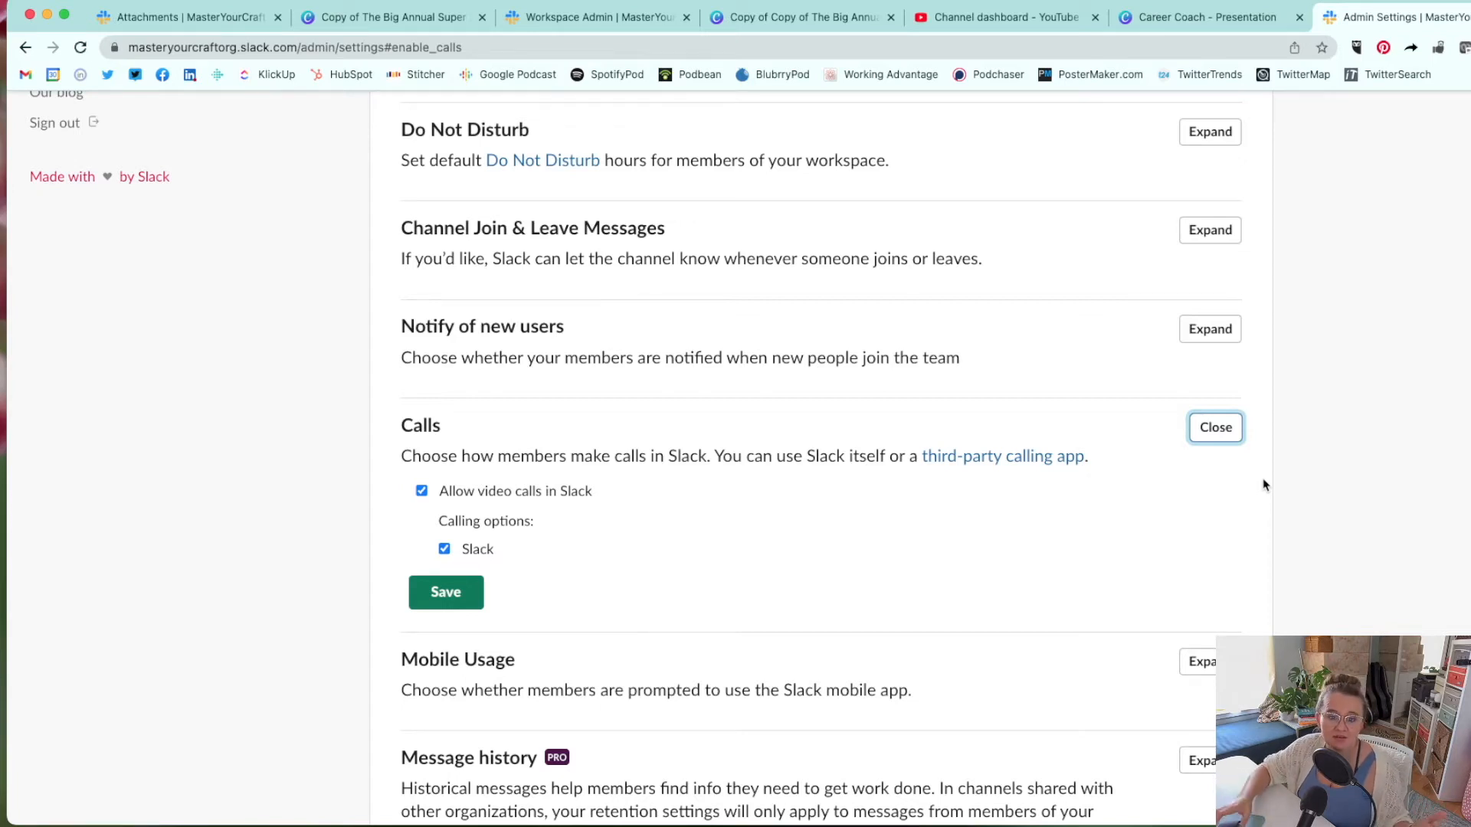
{"action": "scroll", "coordinate": [1265, 485], "scroll_direction": "down", "scroll_amount": 3}
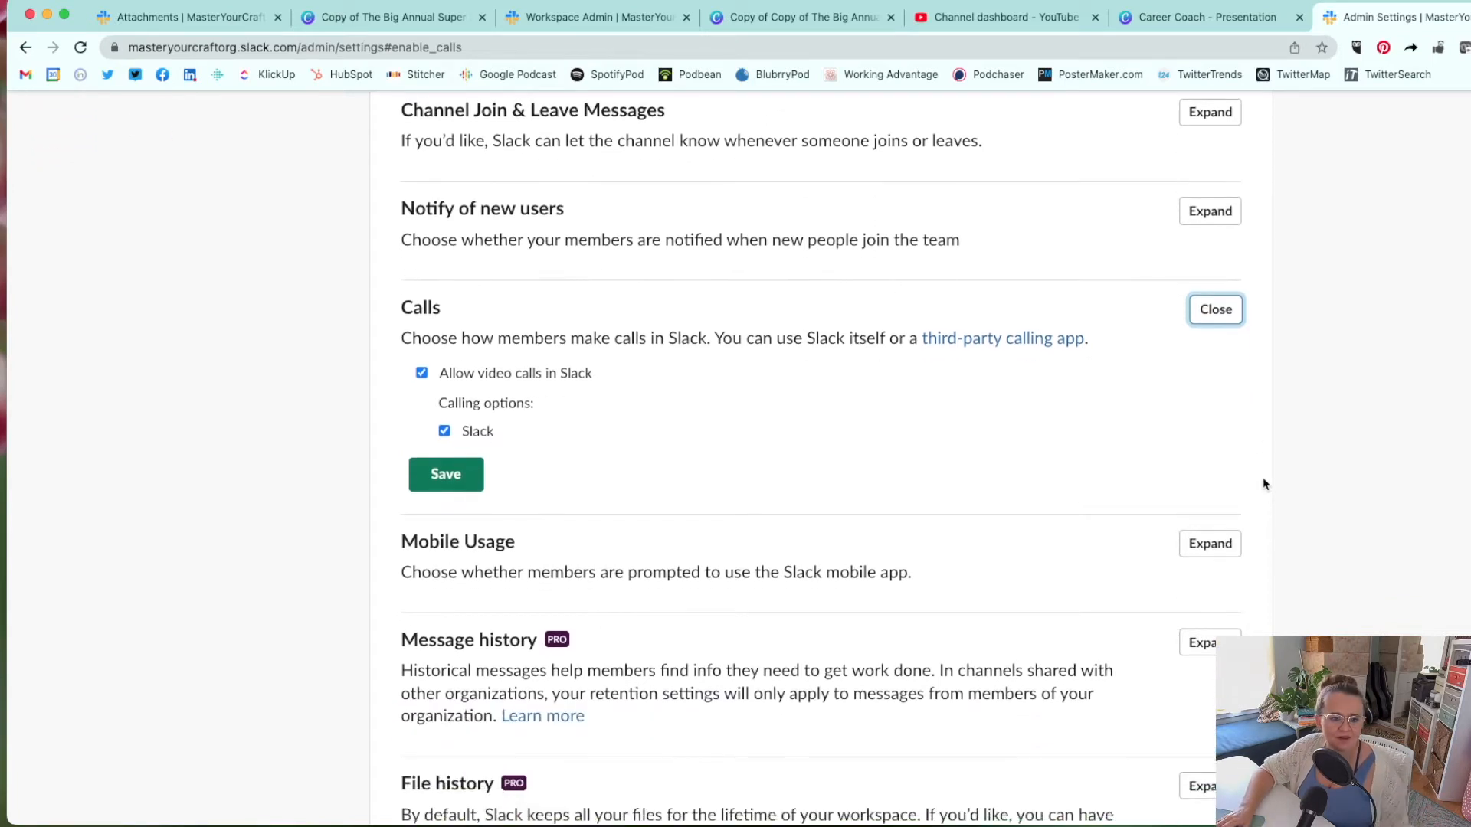
{"action": "left_click", "coordinate": [1231, 313]}
Review the Mobile Usage option for prompting members to get the Slack mobile app
{"action": "scroll", "coordinate": [1256, 398], "scroll_direction": "down", "scroll_amount": 1}
{"action": "left_click", "coordinate": [1211, 377]}
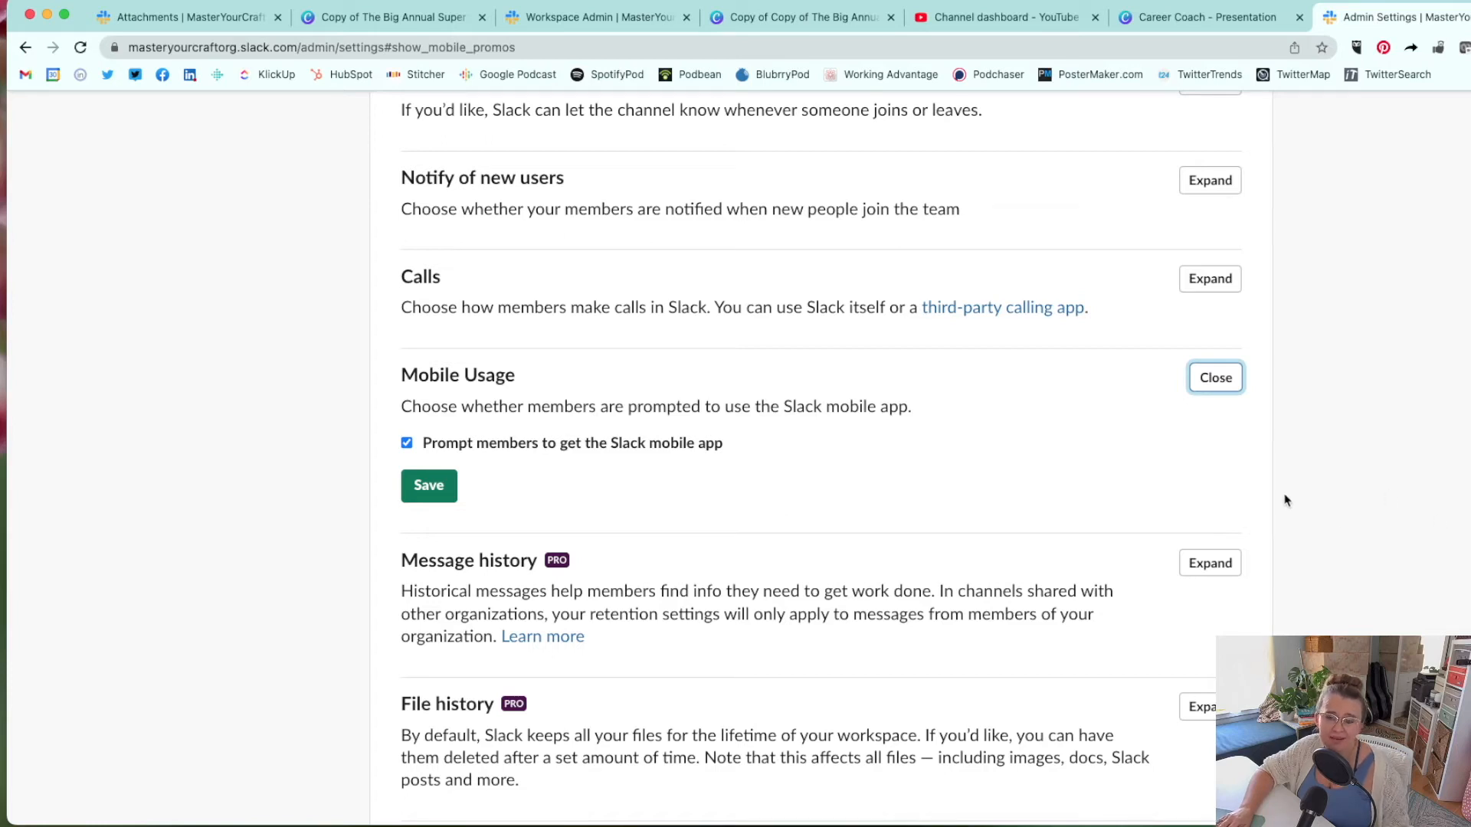
{"action": "left_click", "coordinate": [1217, 380]}
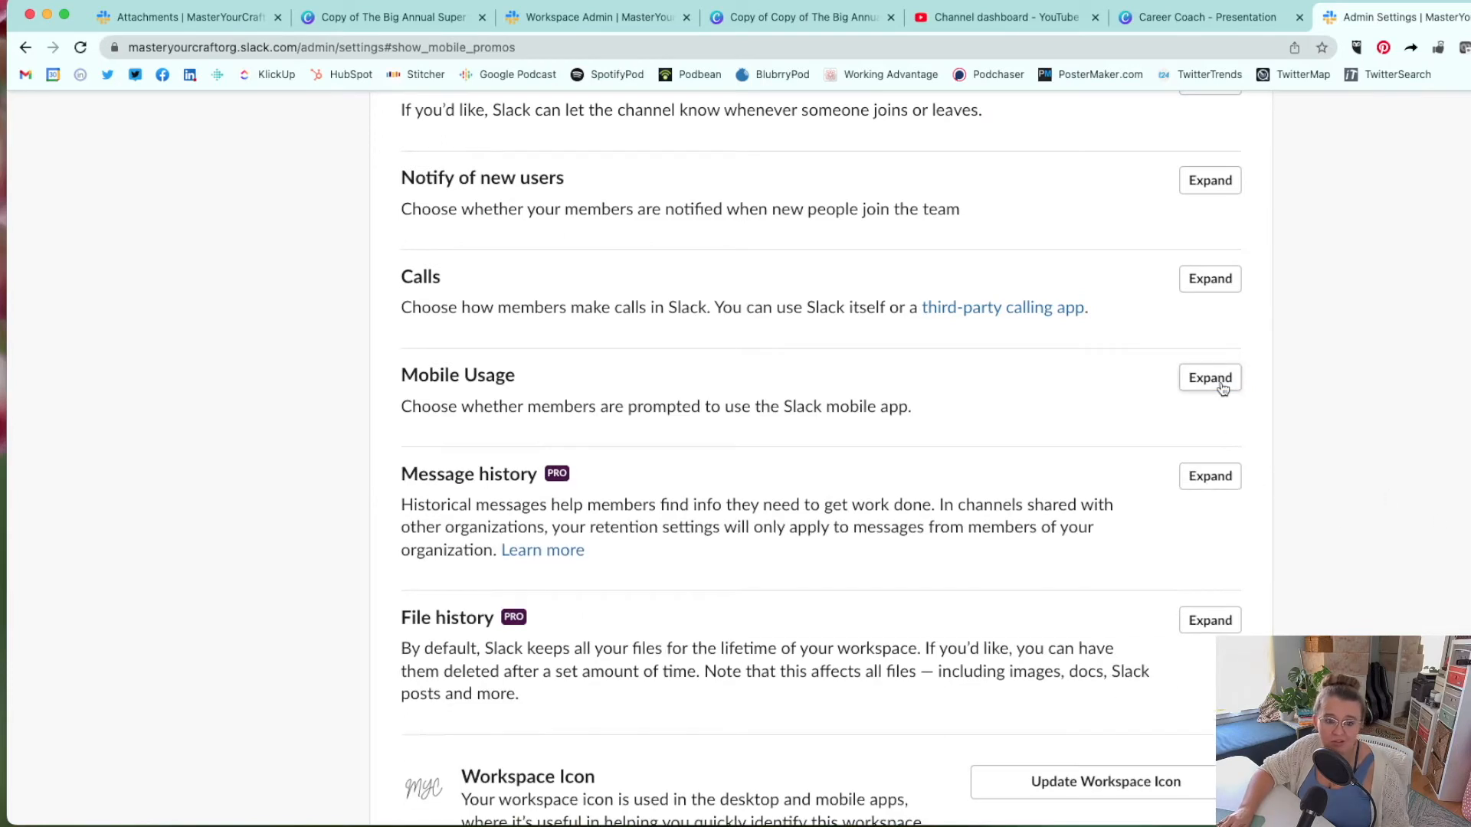
Look over the Message history, File history, Workspace Icon, Workspace Name & URL and Delete Workspace sections
{"action": "scroll", "coordinate": [1330, 479], "scroll_direction": "down", "scroll_amount": 2}
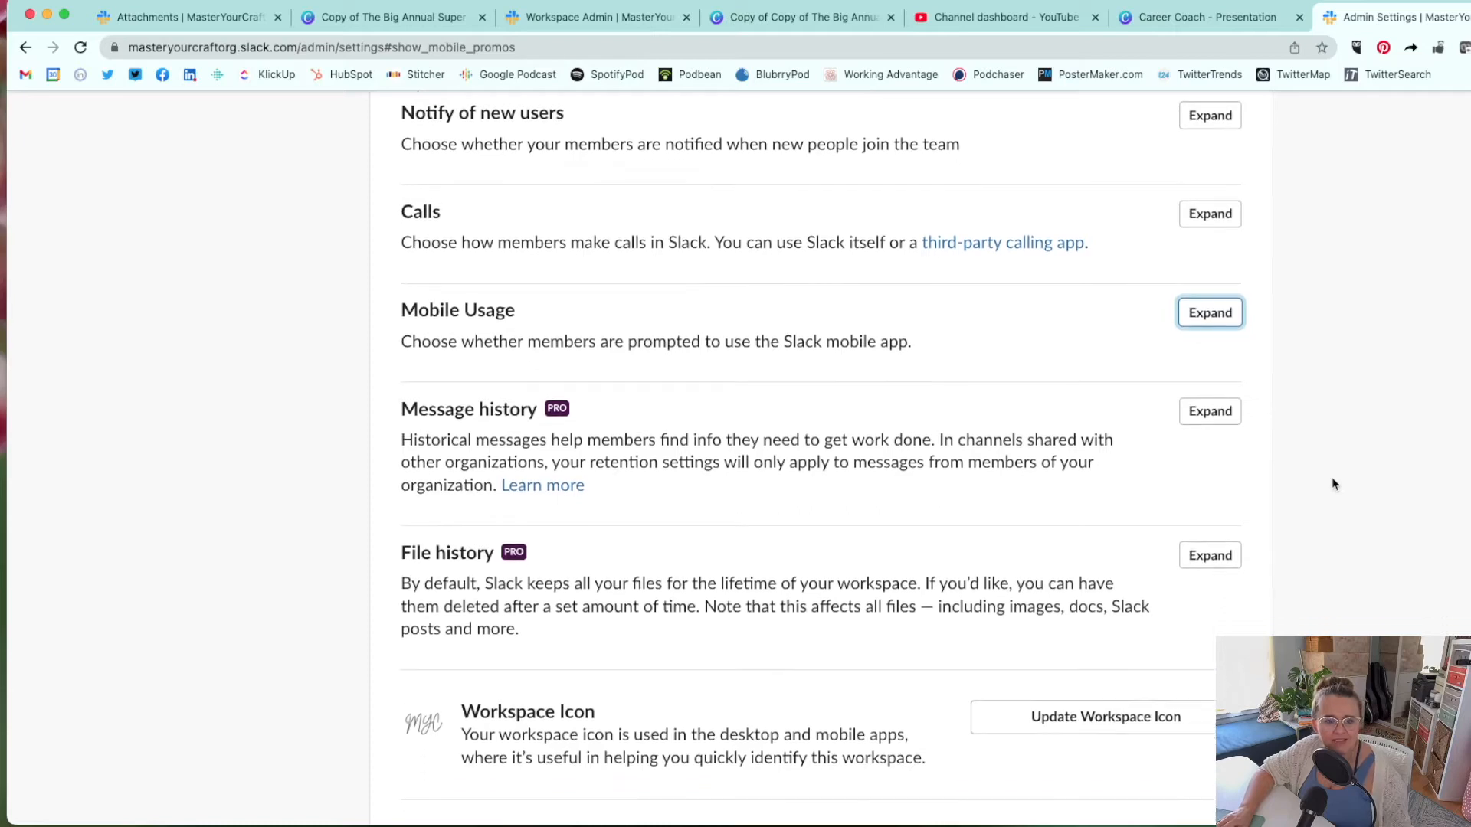
{"action": "scroll", "coordinate": [1333, 485], "scroll_direction": "down", "scroll_amount": 5}
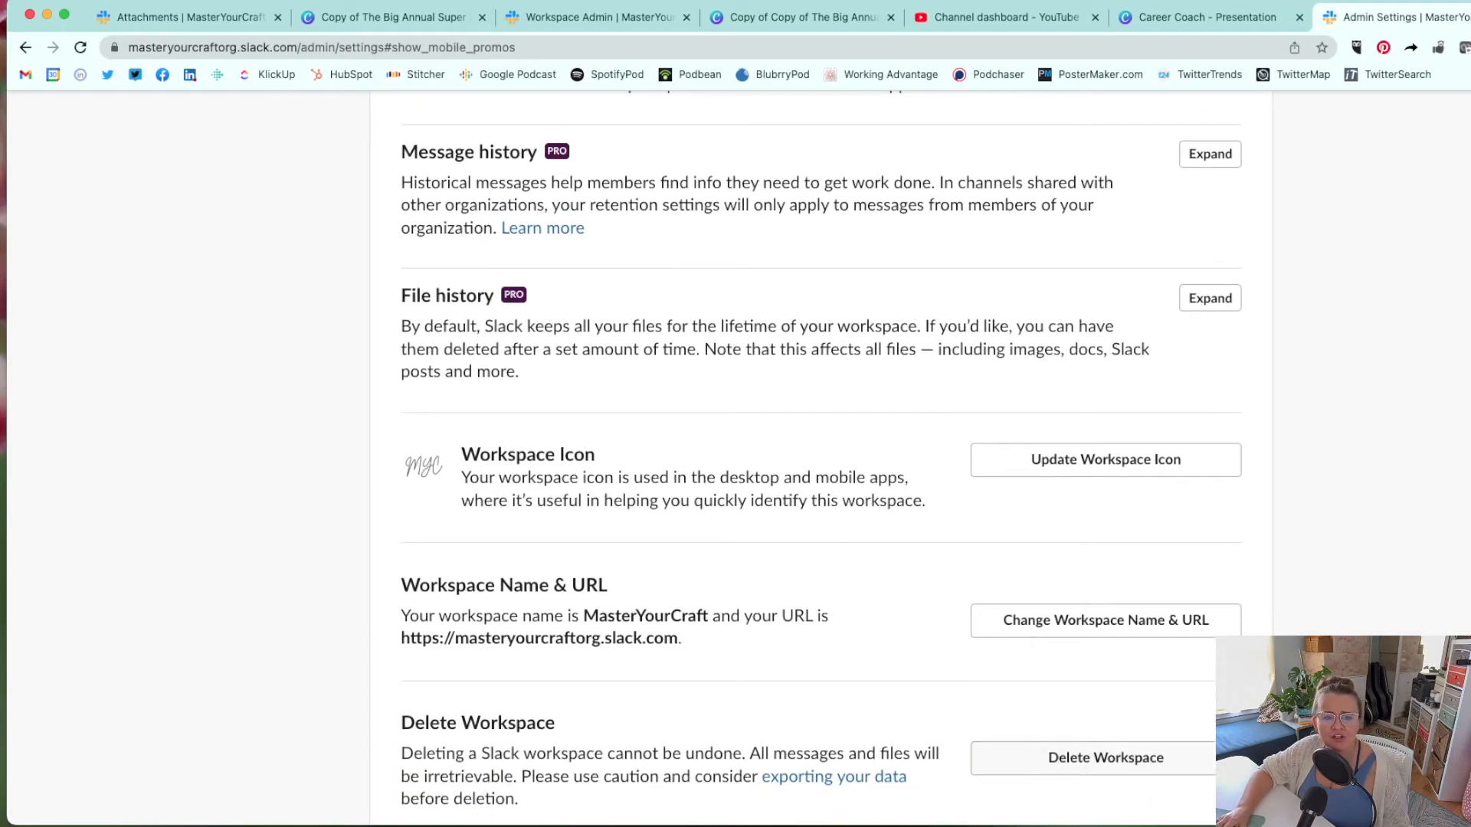
{"action": "scroll", "coordinate": [1392, 517], "scroll_direction": "down", "scroll_amount": 3}
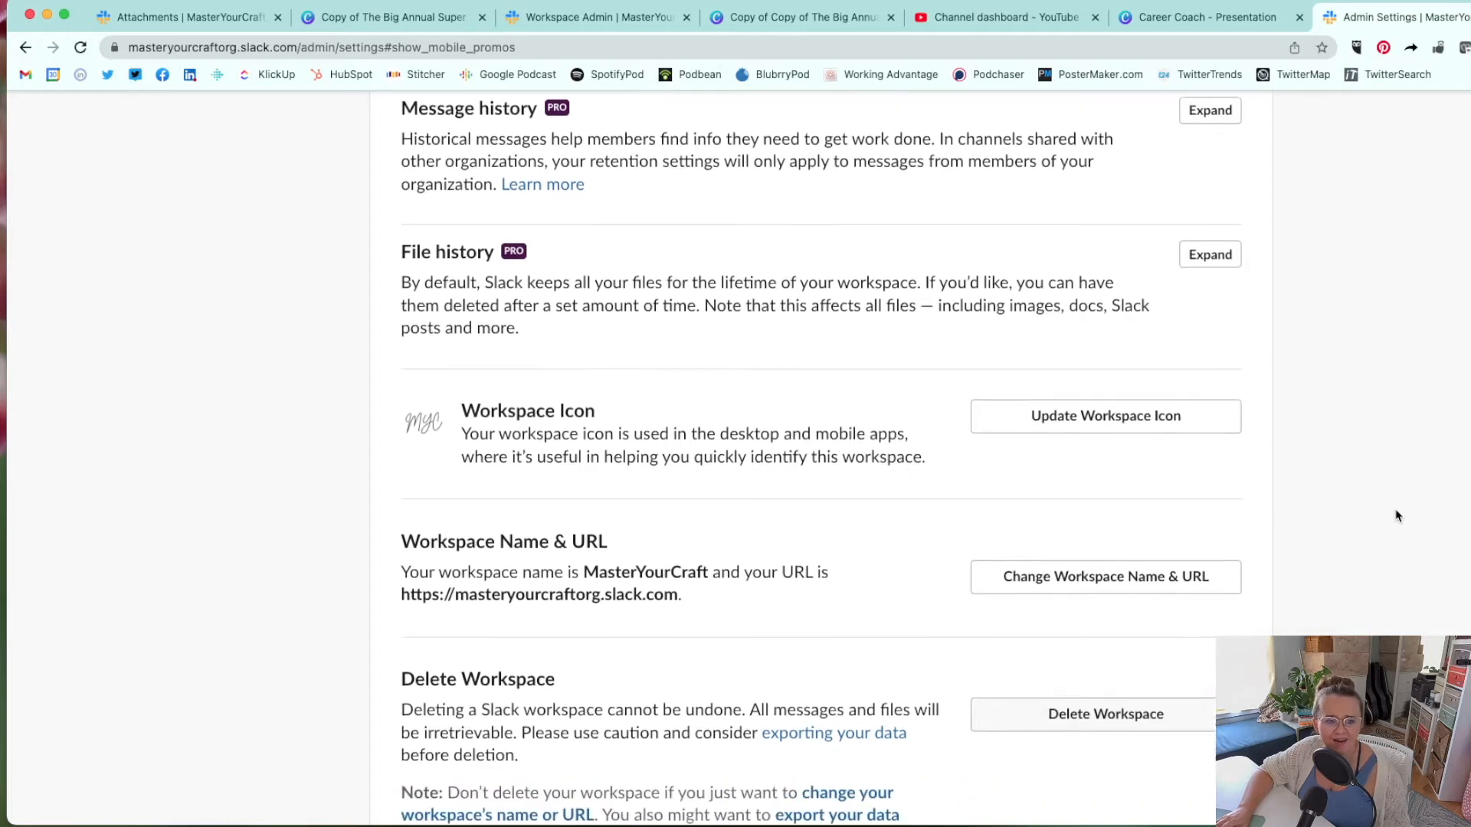
{"action": "scroll", "coordinate": [1397, 516], "scroll_direction": "down", "scroll_amount": 1}
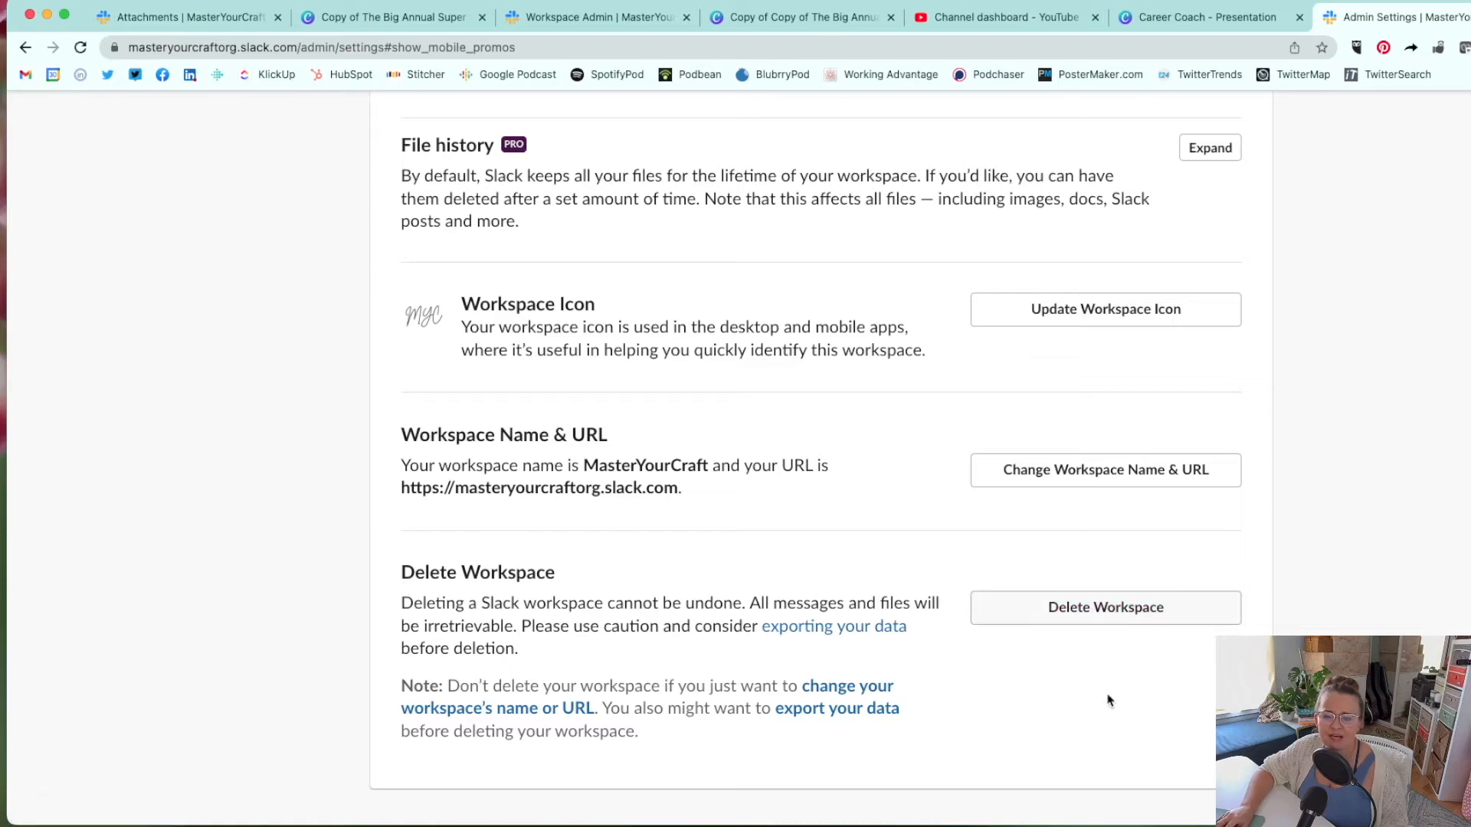
{"action": "scroll", "coordinate": [1075, 677], "scroll_direction": "up", "scroll_amount": 10}
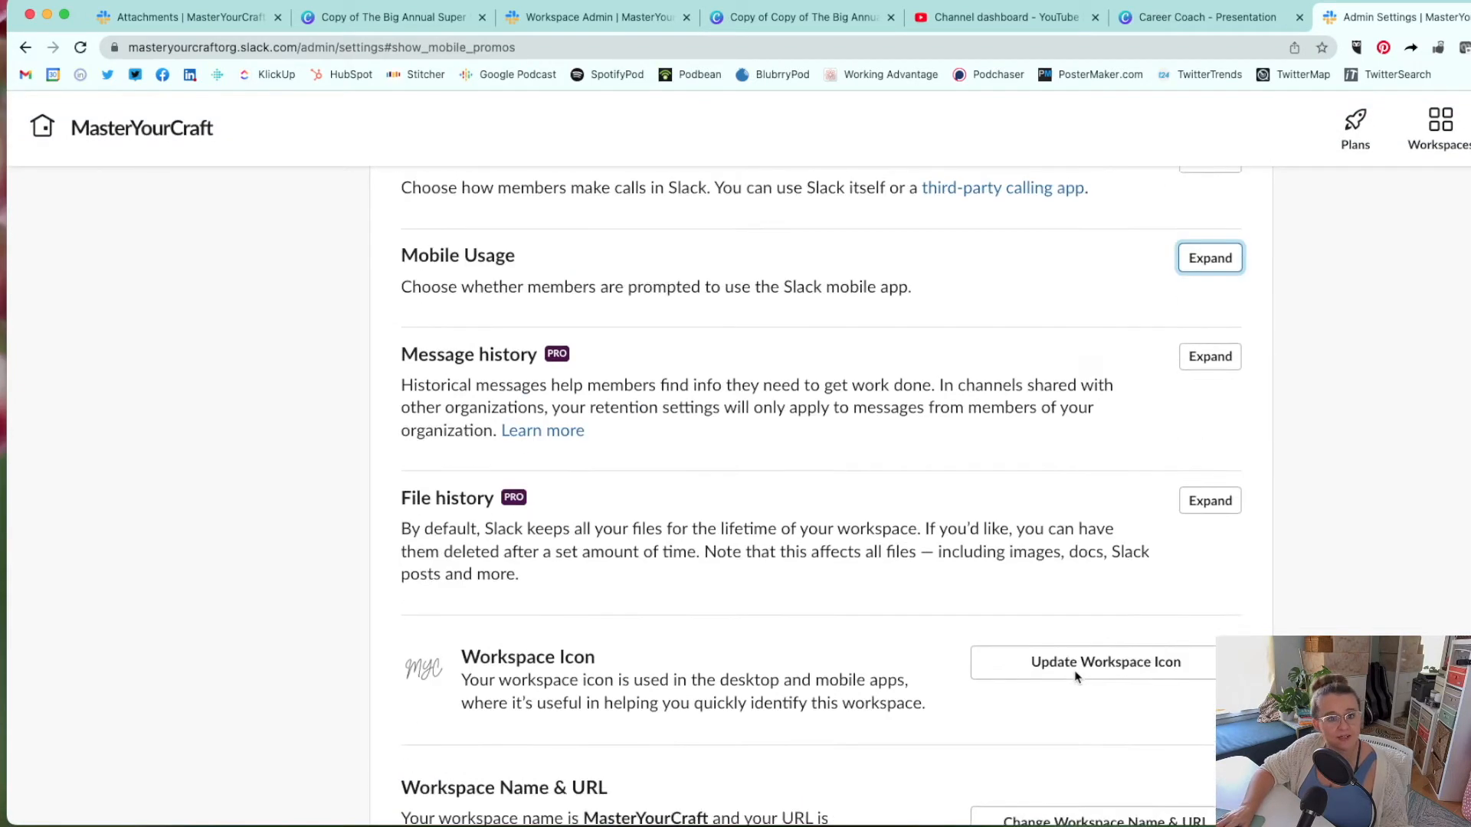
{"action": "scroll", "coordinate": [1075, 677], "scroll_direction": "up", "scroll_amount": 10}
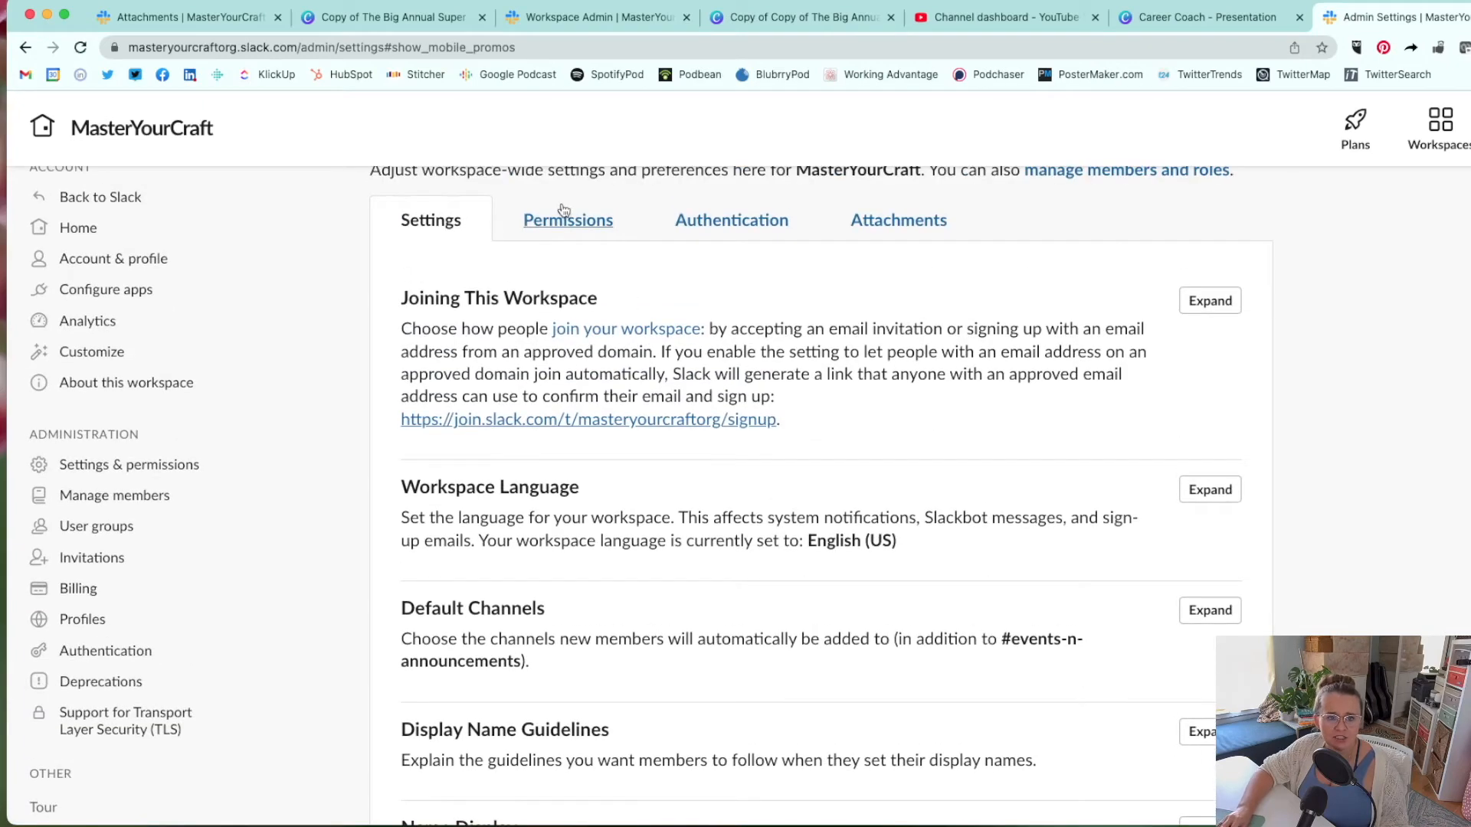
{"action": "left_click", "coordinate": [563, 213]}
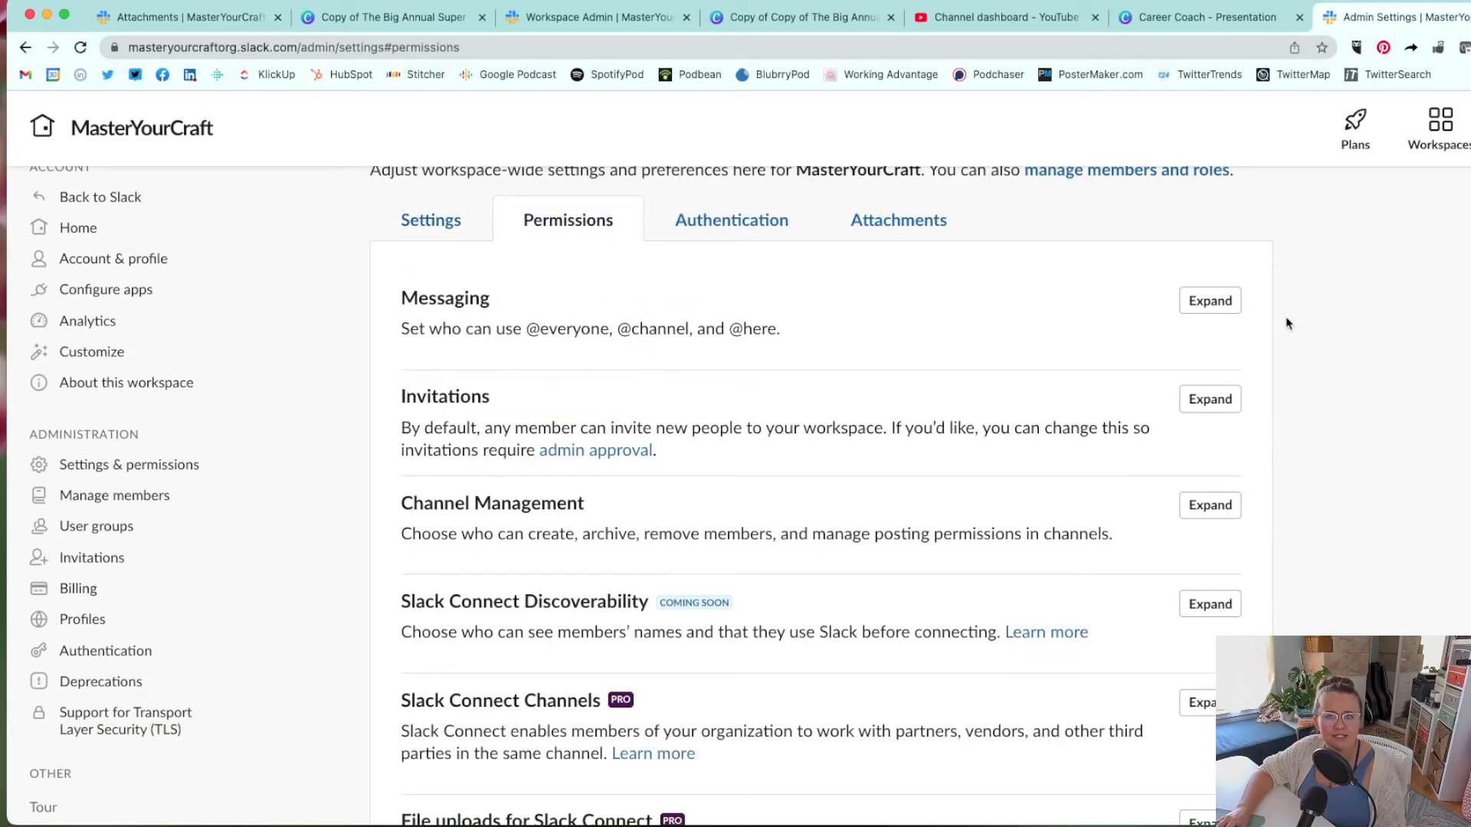
{"action": "left_click", "coordinate": [1210, 301]}
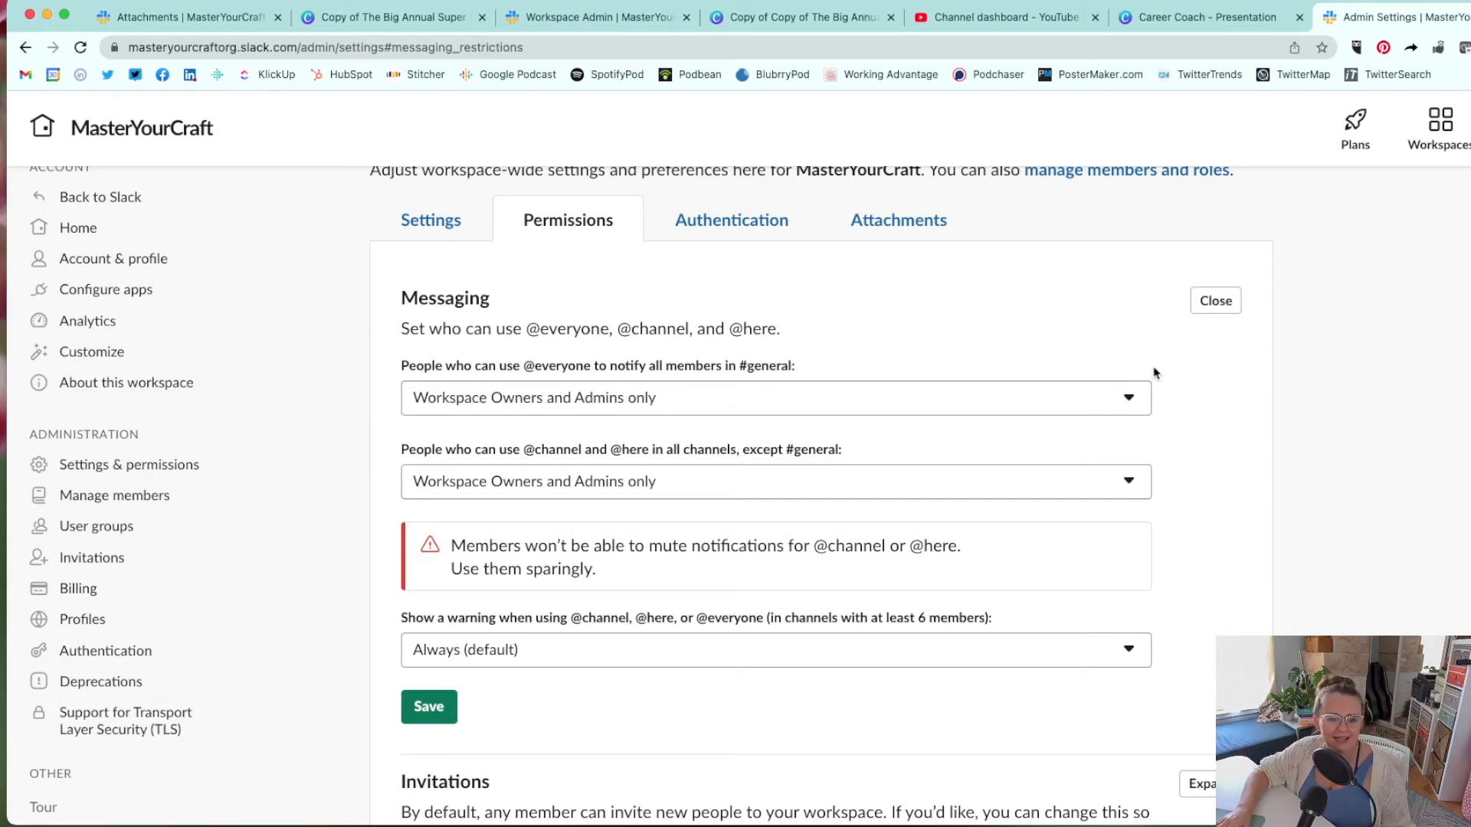
{"action": "scroll", "coordinate": [1156, 373], "scroll_direction": "down", "scroll_amount": 2}
{"action": "scroll", "coordinate": [1156, 373], "scroll_direction": "down", "scroll_amount": 4}
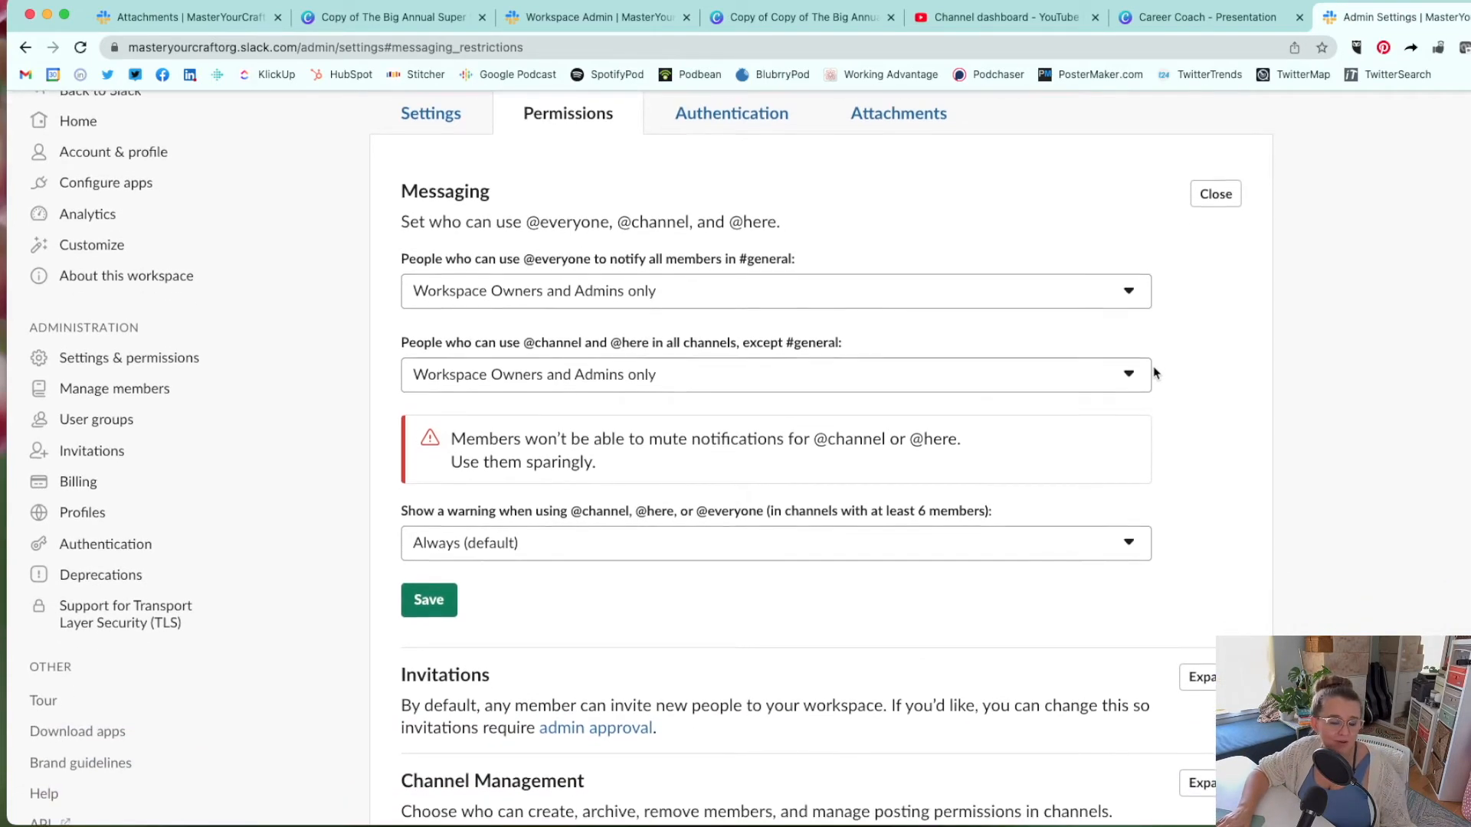
{"action": "scroll", "coordinate": [1156, 373], "scroll_direction": "down", "scroll_amount": 2}
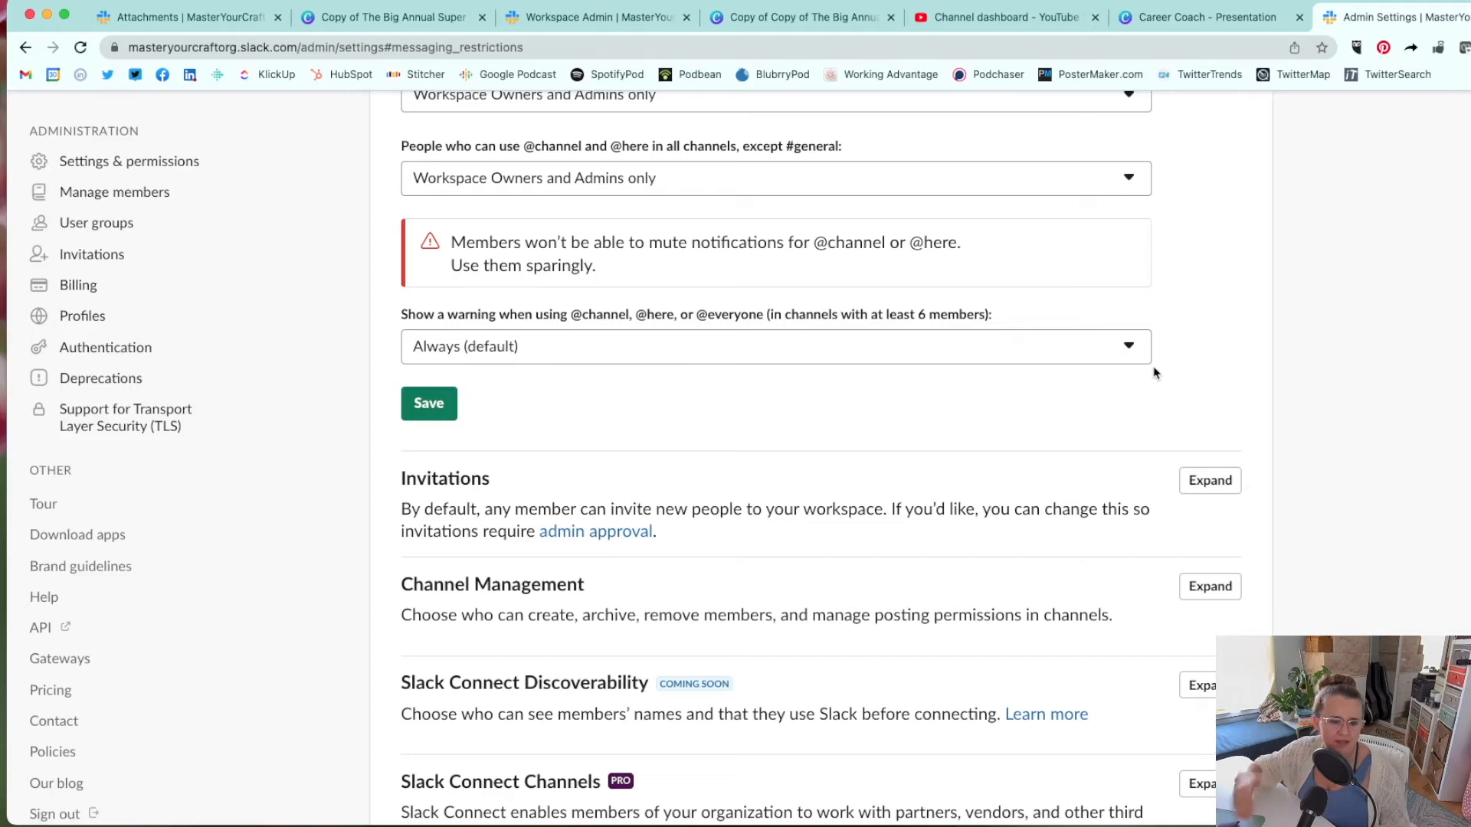
Review the Invitations permission for admin approval and where invitation requests are sent
{"action": "scroll", "coordinate": [1164, 425], "scroll_direction": "down", "scroll_amount": 4}
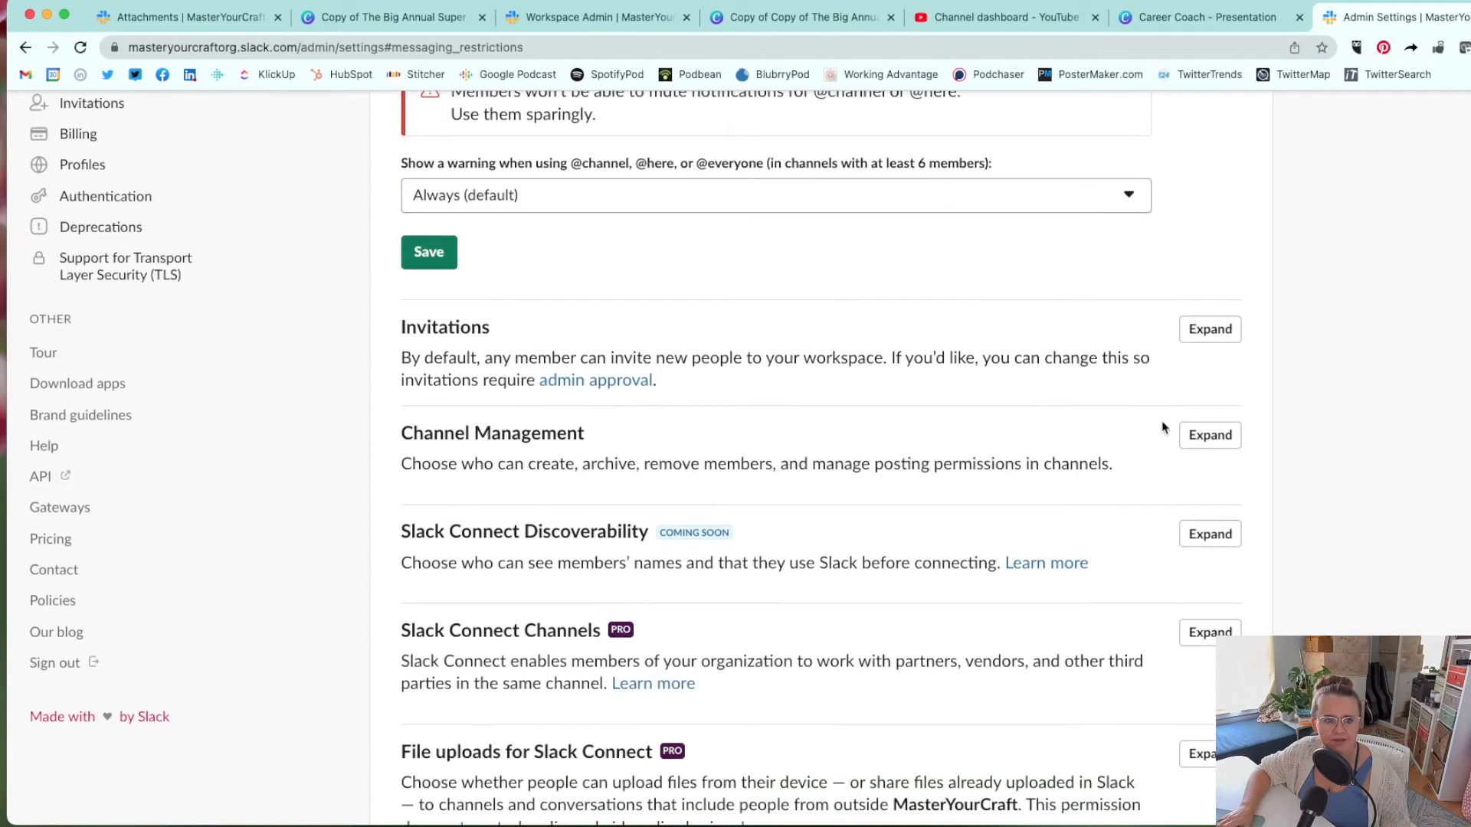
{"action": "left_click", "coordinate": [1222, 332]}
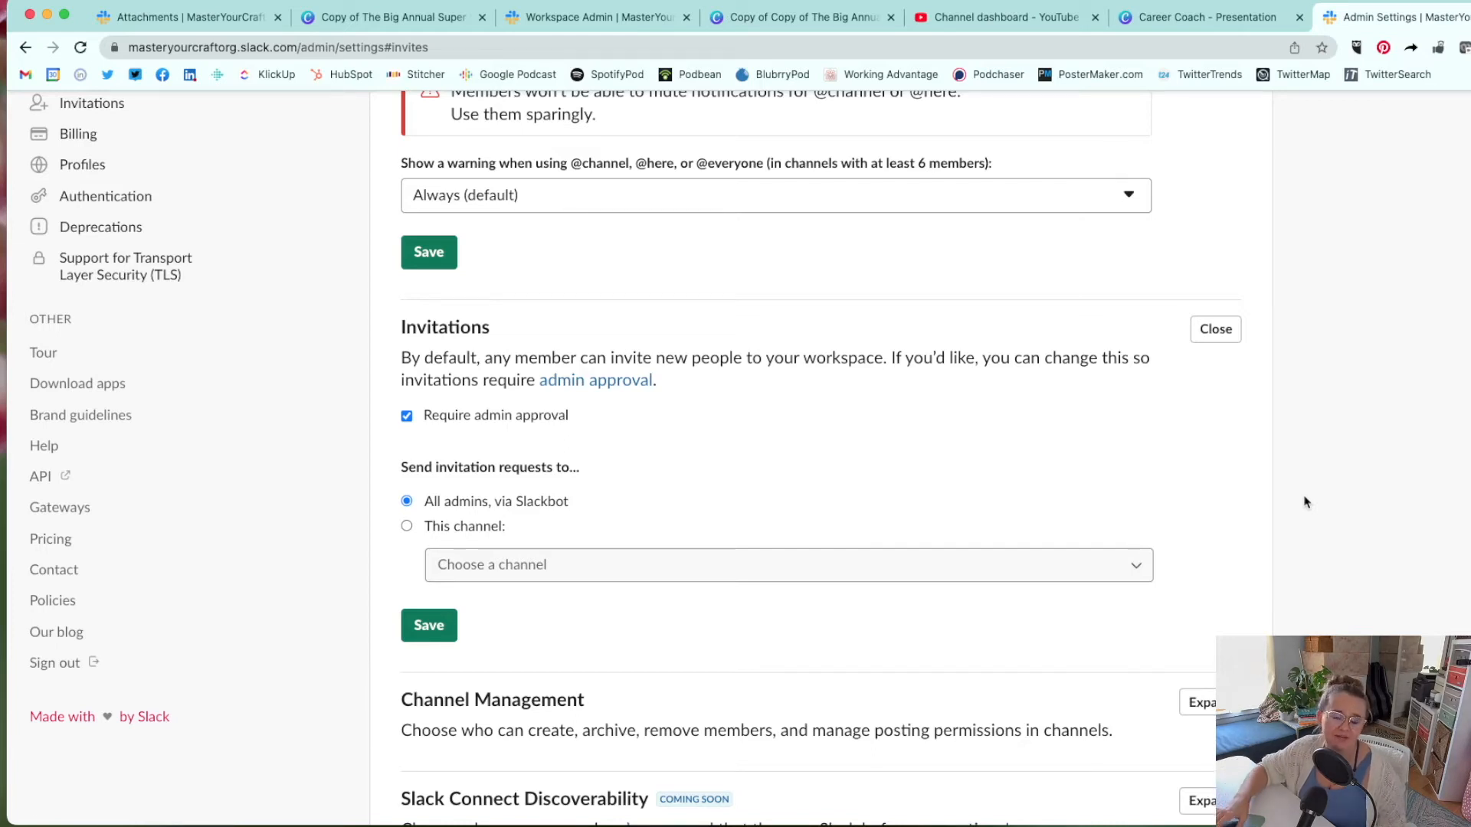
{"action": "scroll", "coordinate": [1290, 460], "scroll_direction": "down", "scroll_amount": 1}
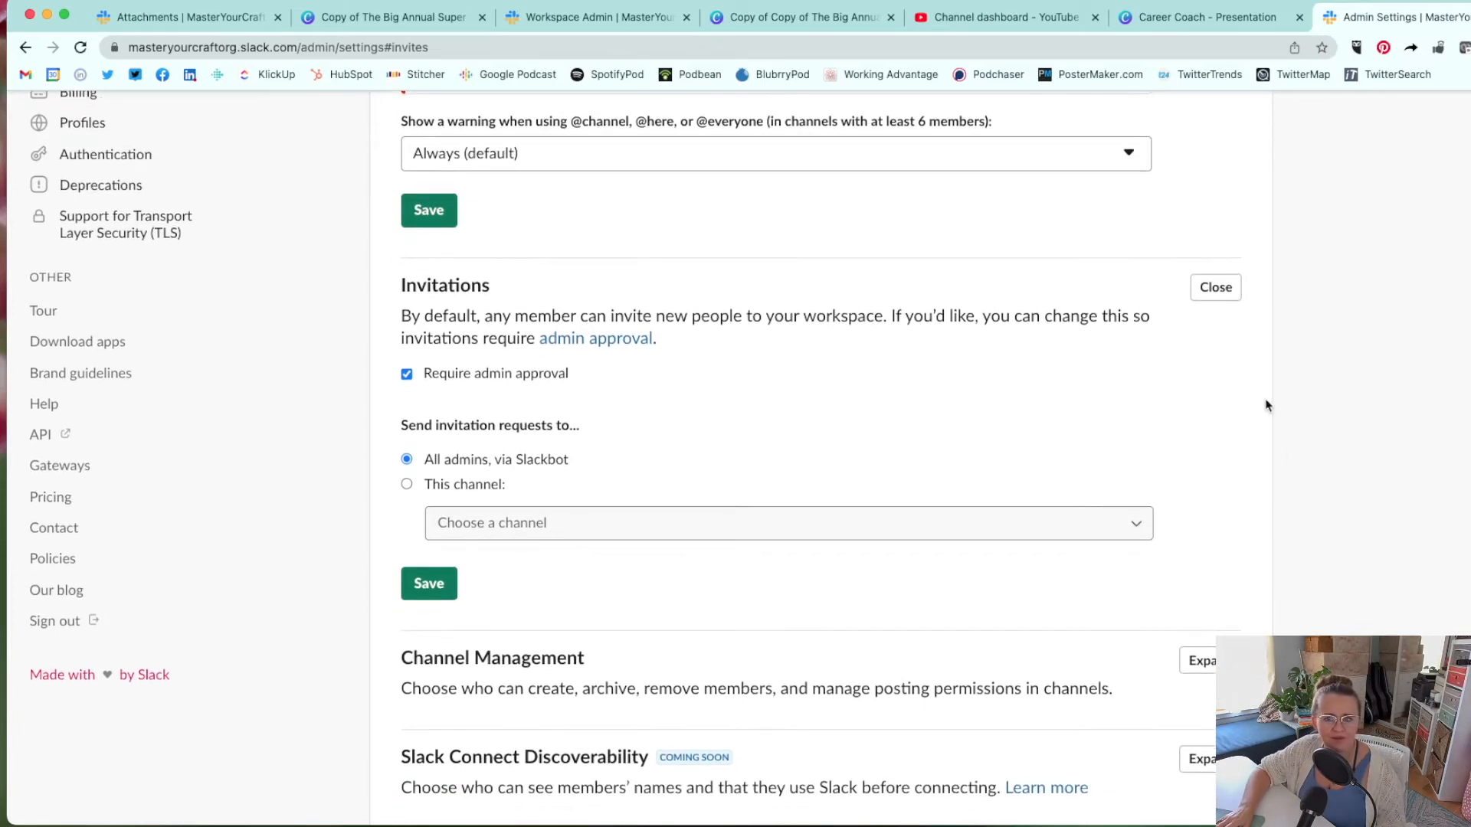
{"action": "left_click", "coordinate": [1209, 287]}
Review the Channel Management permissions and the Slack Connect Discoverability options without changing them
{"action": "scroll", "coordinate": [1274, 355], "scroll_direction": "down", "scroll_amount": 2}
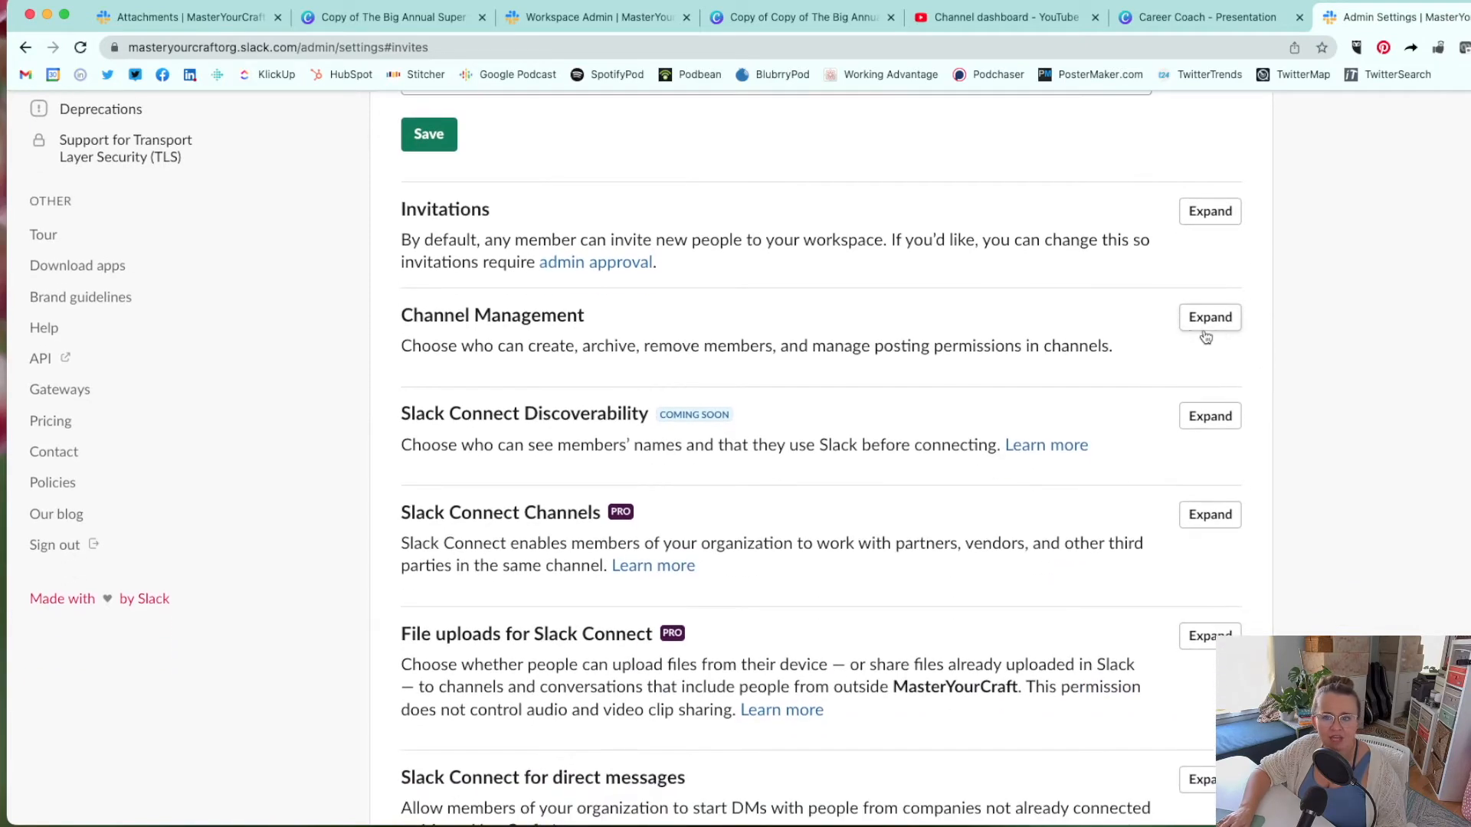
{"action": "left_click", "coordinate": [1205, 331]}
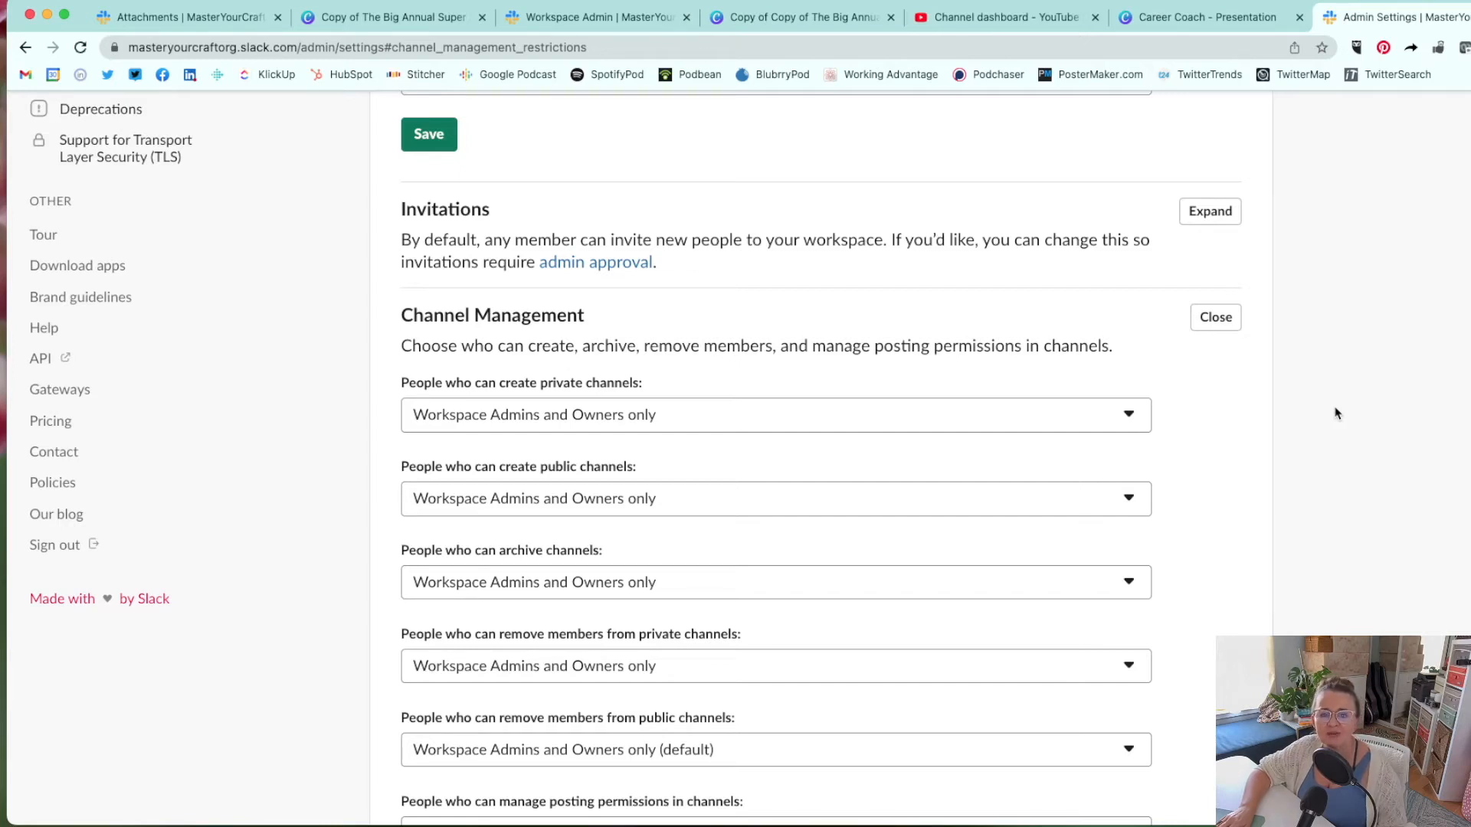
{"action": "scroll", "coordinate": [1335, 414], "scroll_direction": "down", "scroll_amount": 3}
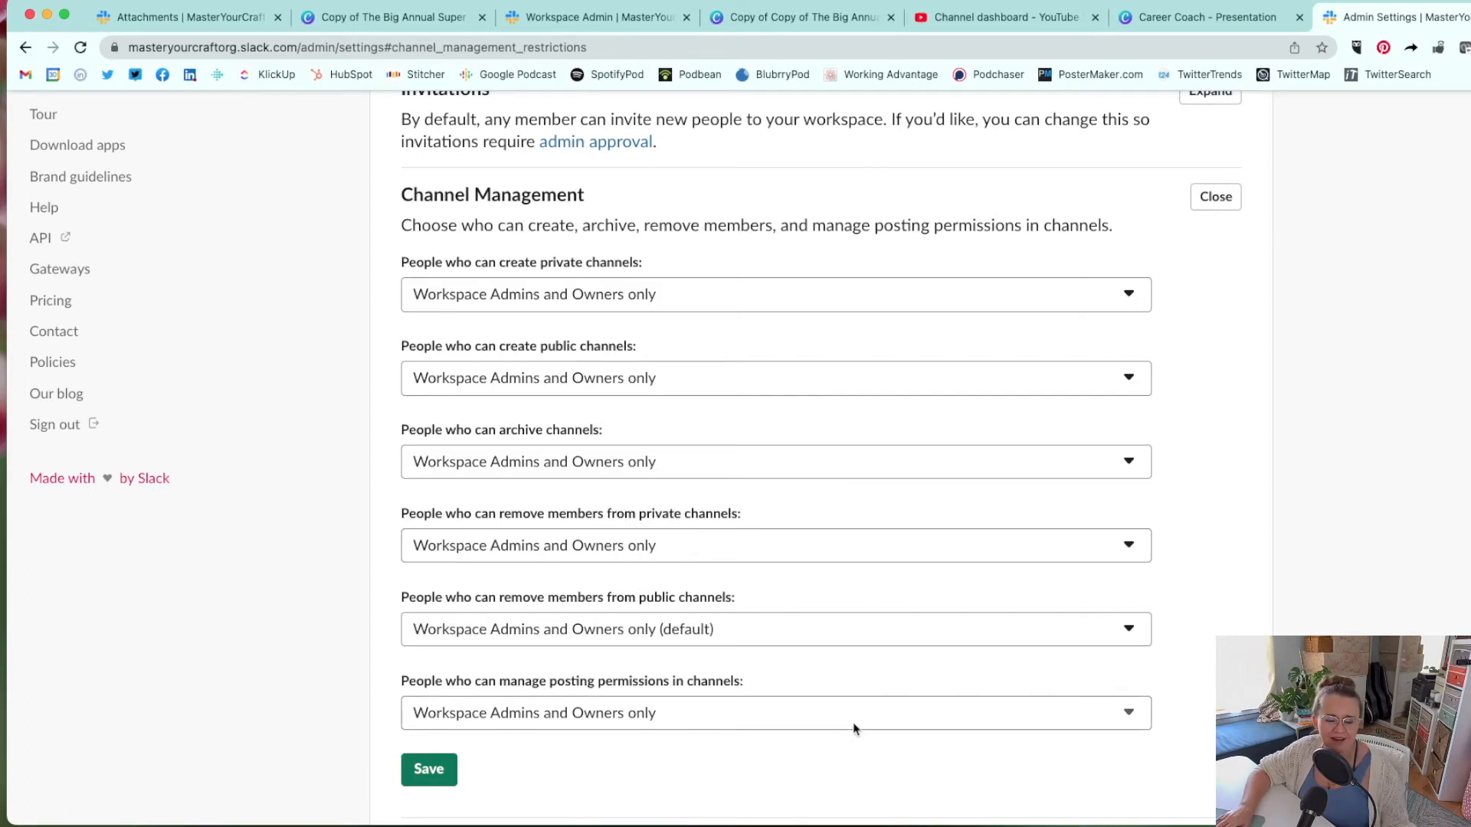
{"action": "scroll", "coordinate": [854, 727], "scroll_direction": "down", "scroll_amount": 1}
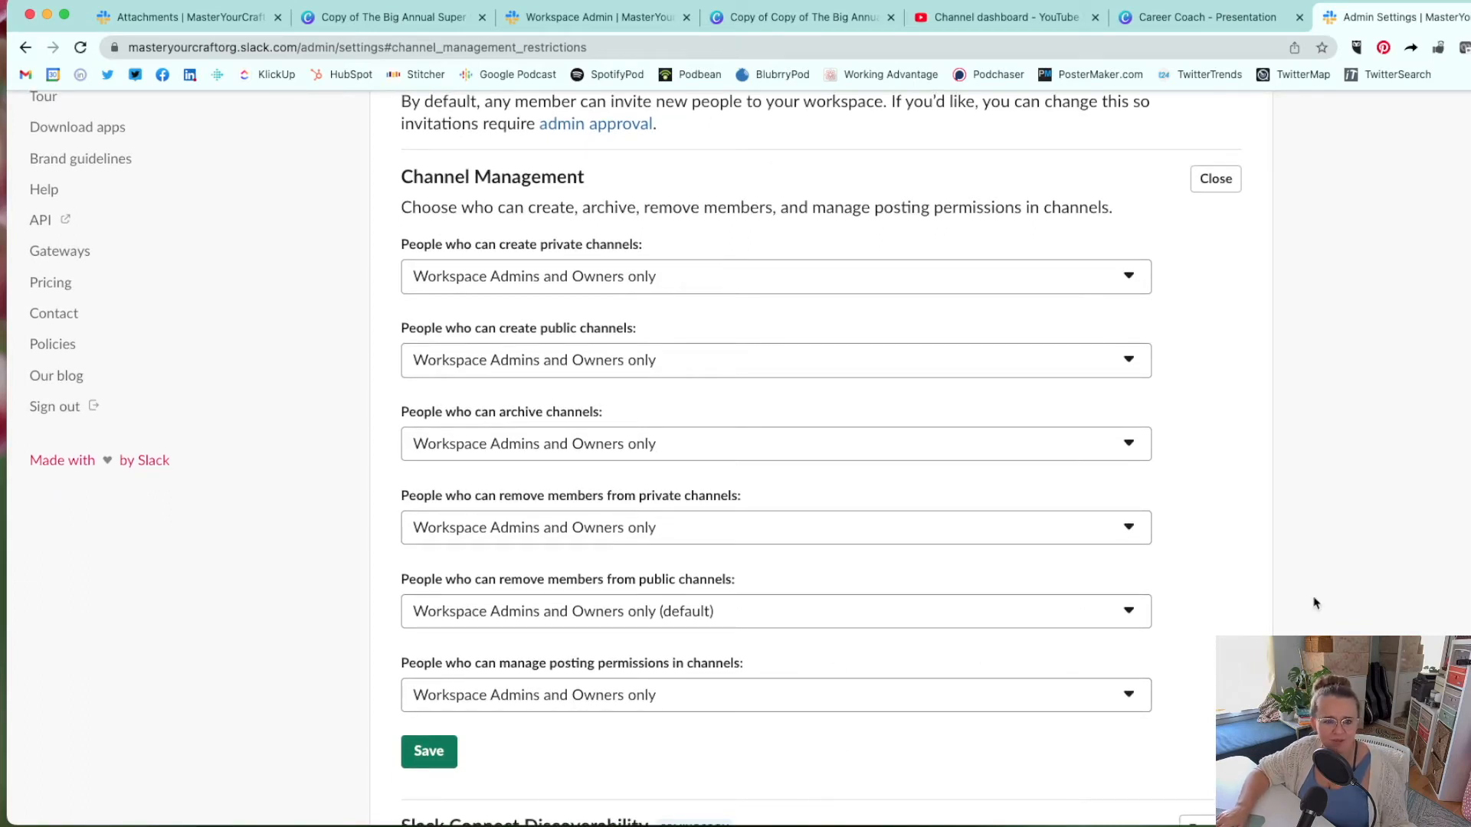
{"action": "left_click", "coordinate": [1214, 184]}
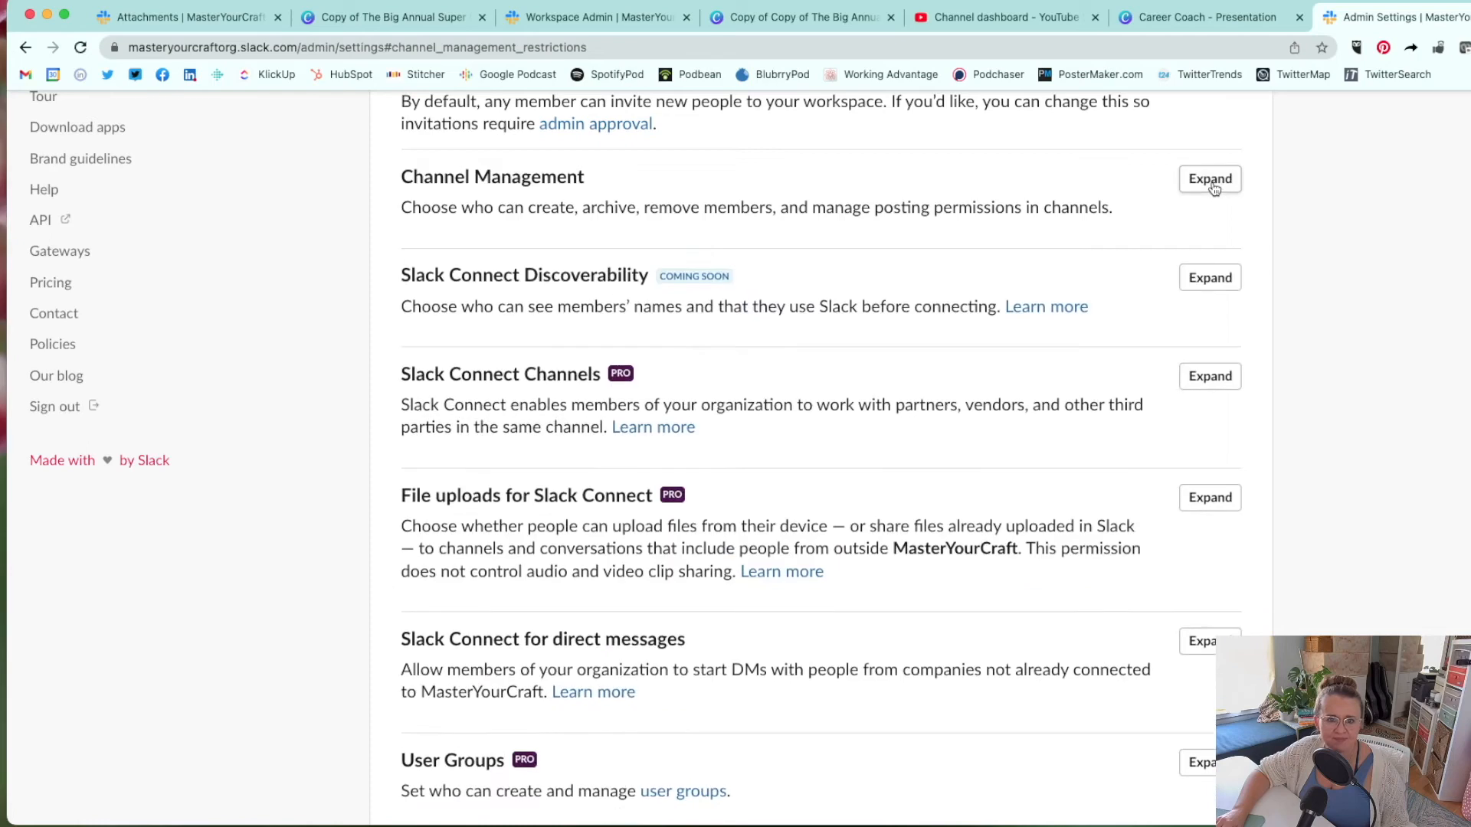
{"action": "left_click", "coordinate": [1218, 279]}
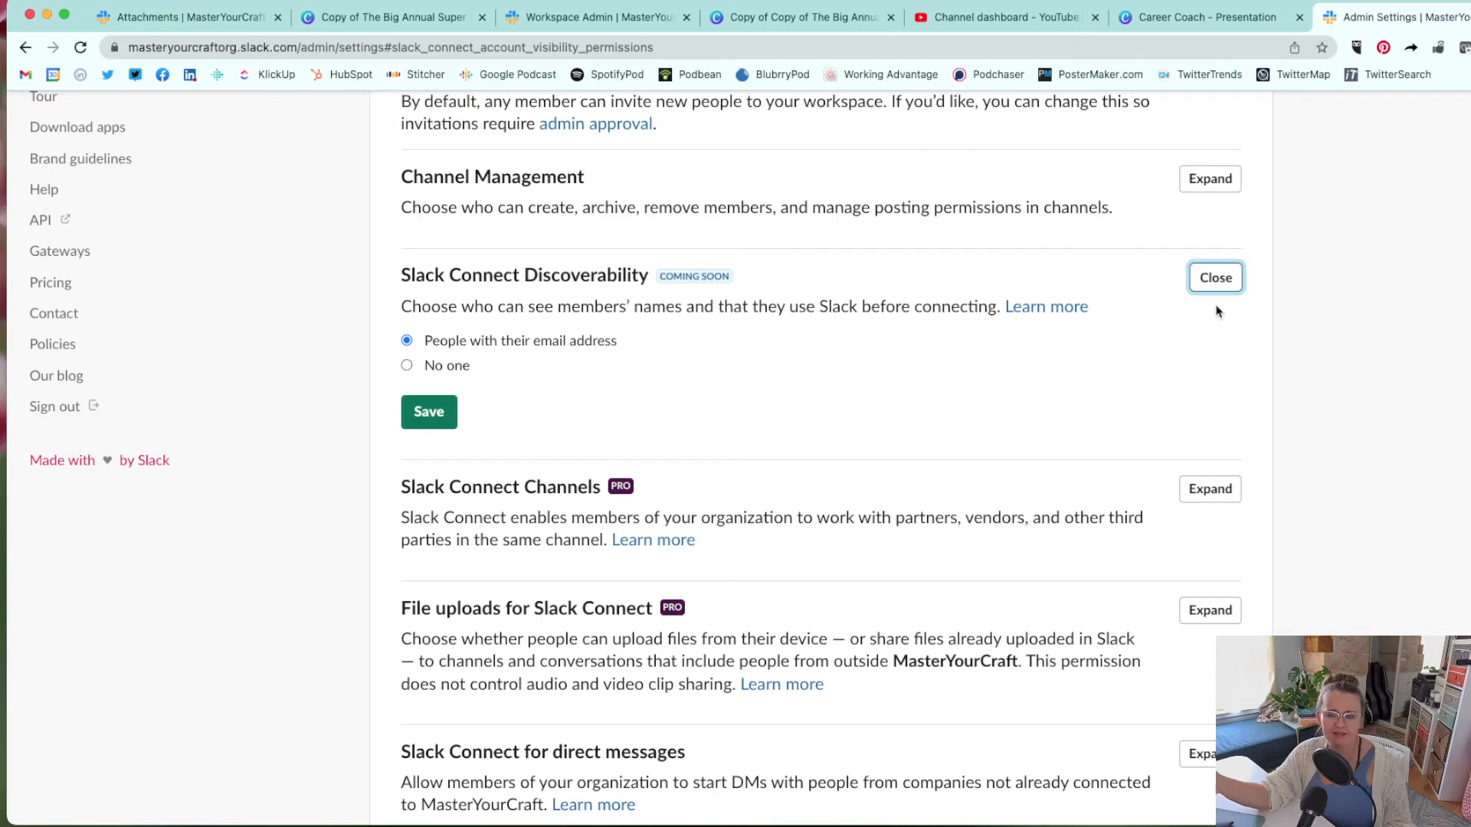
{"action": "left_click", "coordinate": [1215, 279]}
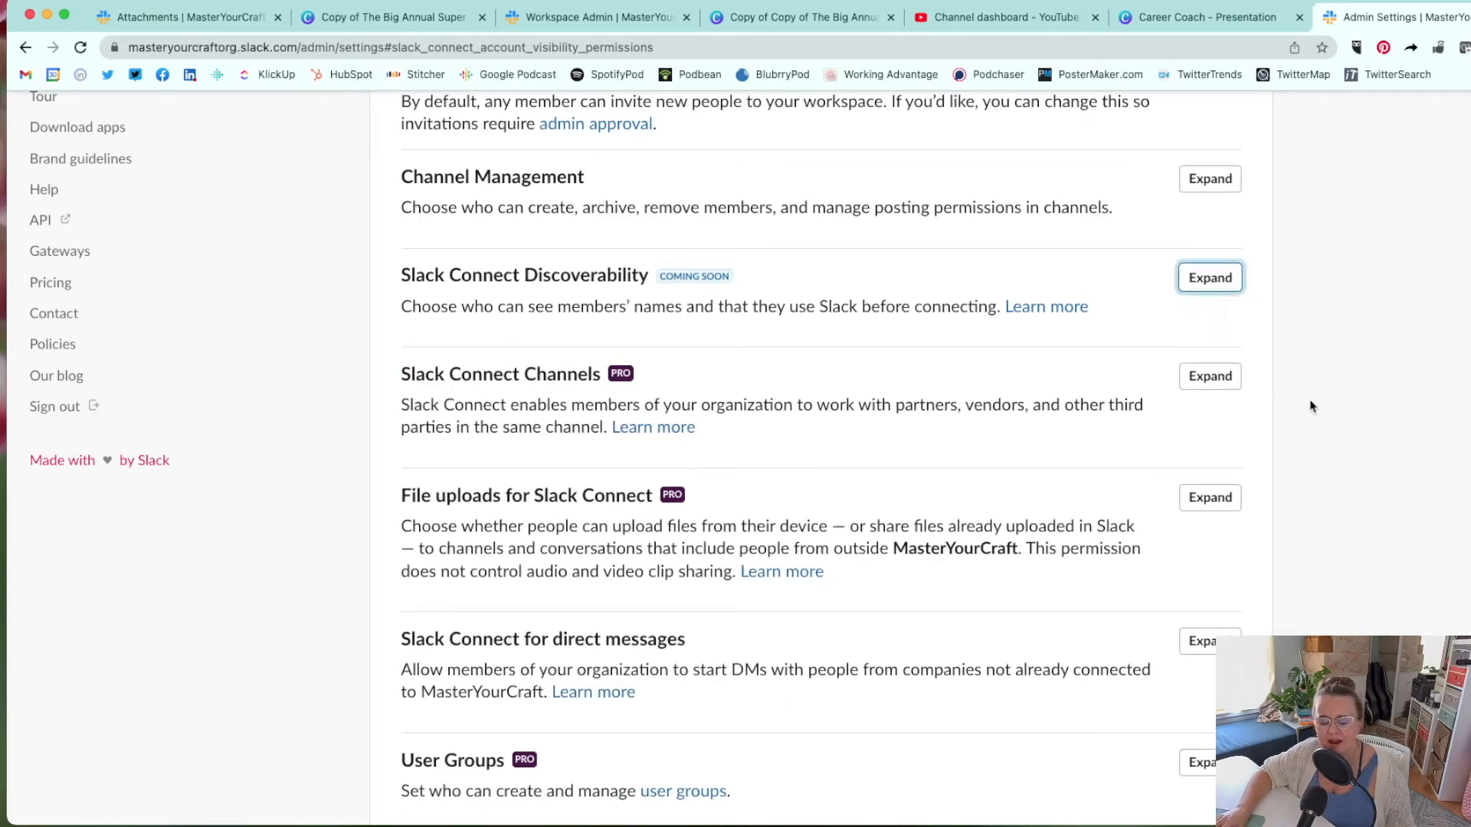
Review the Slack Connect for direct messages permission, leaving its setting as is
{"action": "scroll", "coordinate": [1308, 398], "scroll_direction": "down", "scroll_amount": 1}
{"action": "scroll", "coordinate": [1309, 405], "scroll_direction": "down", "scroll_amount": 5}
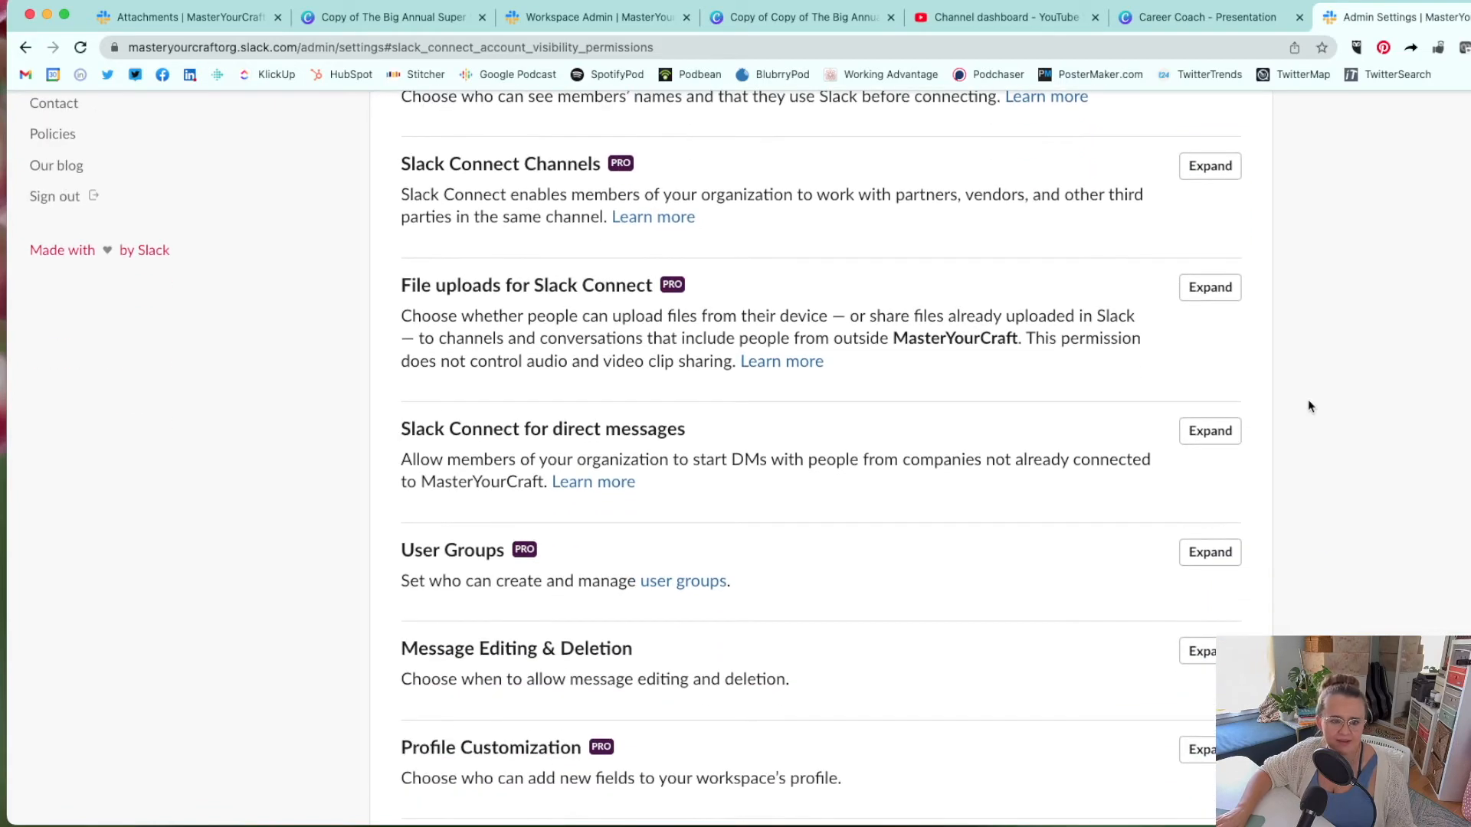
{"action": "scroll", "coordinate": [1309, 405], "scroll_direction": "down", "scroll_amount": 2}
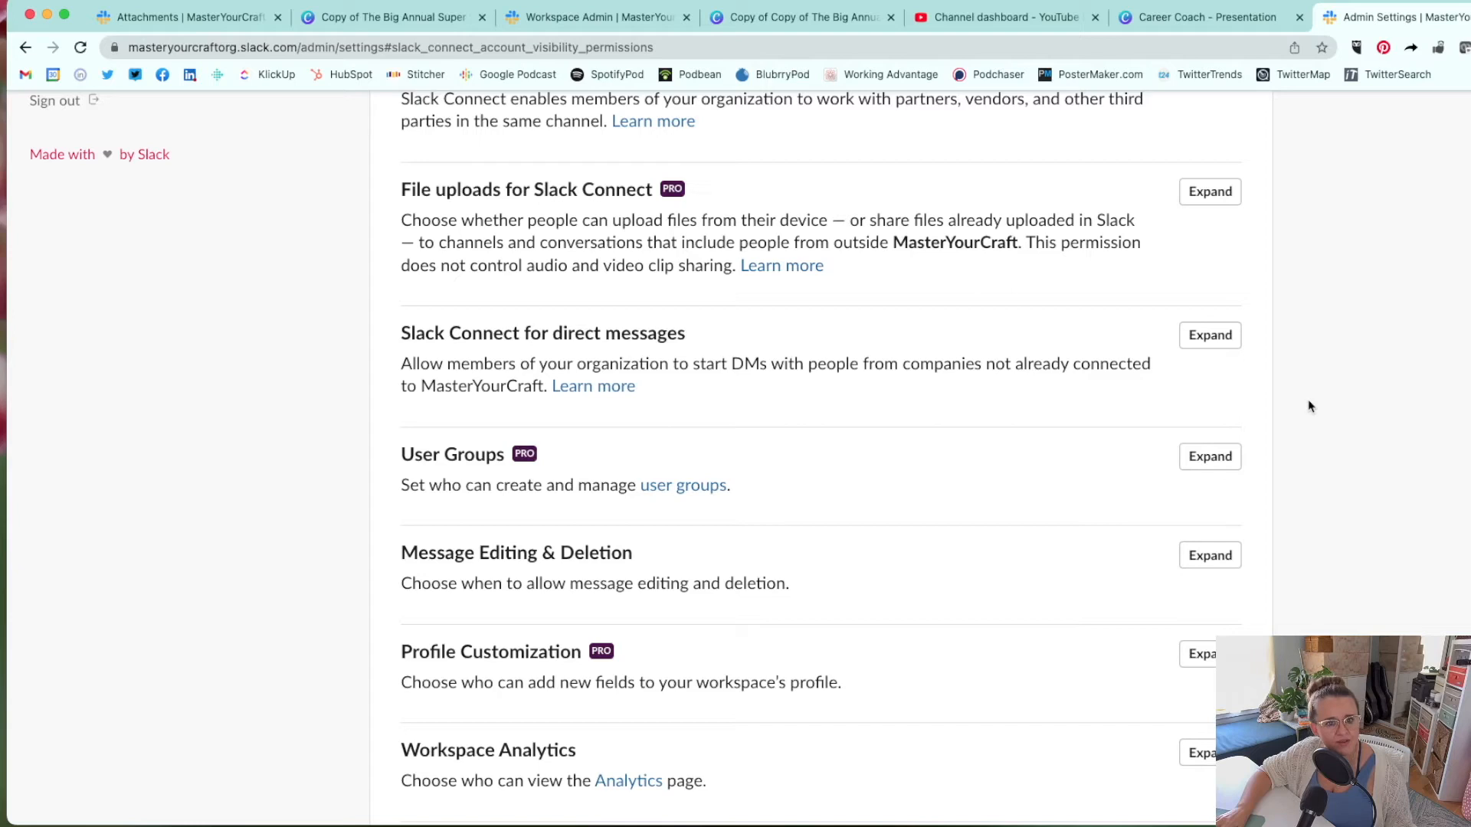
{"action": "left_click", "coordinate": [1209, 345]}
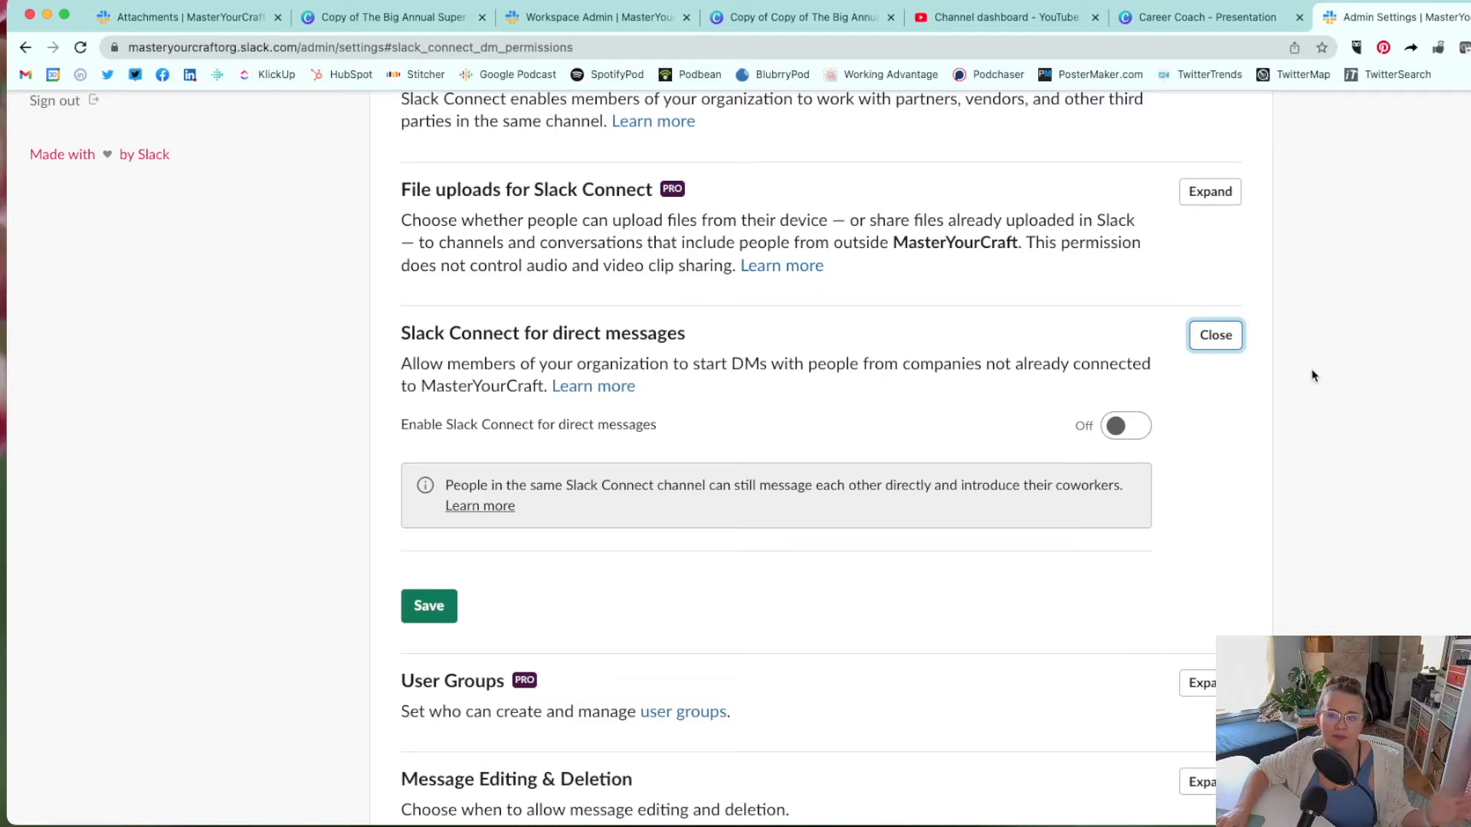
{"action": "left_click", "coordinate": [1209, 341]}
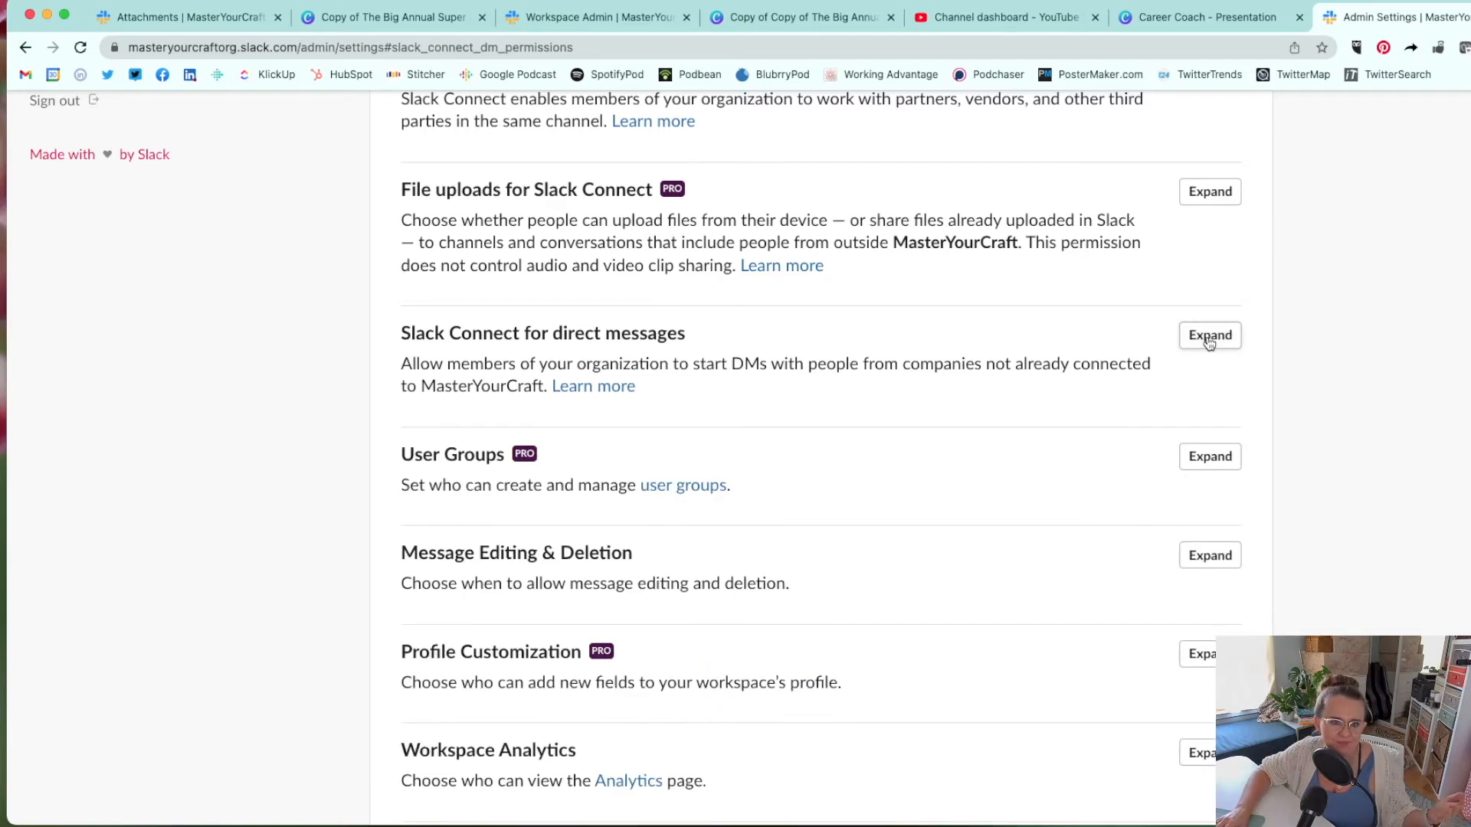
Review the Message Editing & Deletion permissions for when editing is allowed and who can delete messages
{"action": "scroll", "coordinate": [1208, 348], "scroll_direction": "down", "scroll_amount": 3}
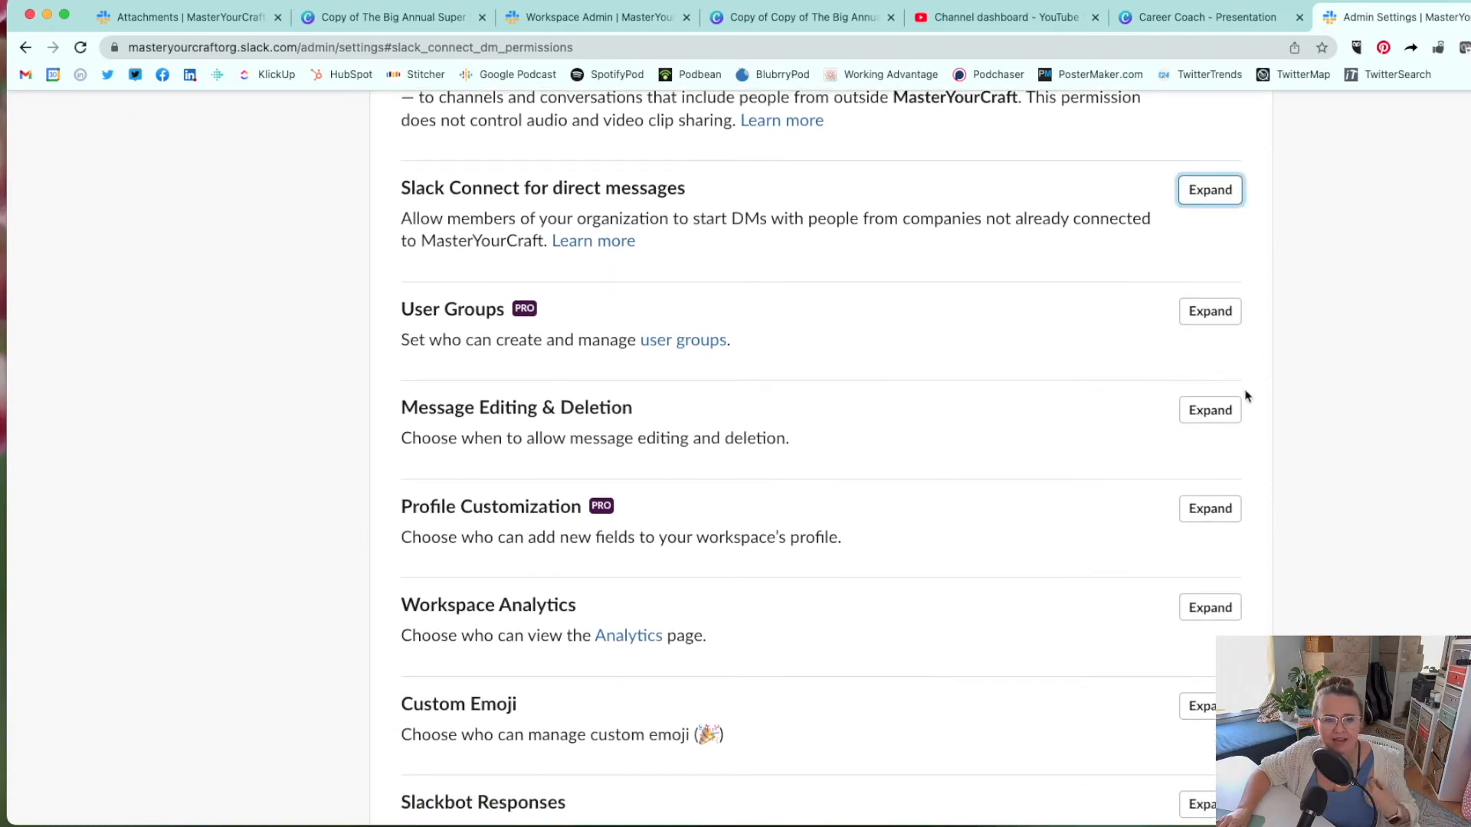
{"action": "left_click", "coordinate": [1235, 410]}
{"action": "scroll", "coordinate": [1331, 411], "scroll_direction": "down", "scroll_amount": 2}
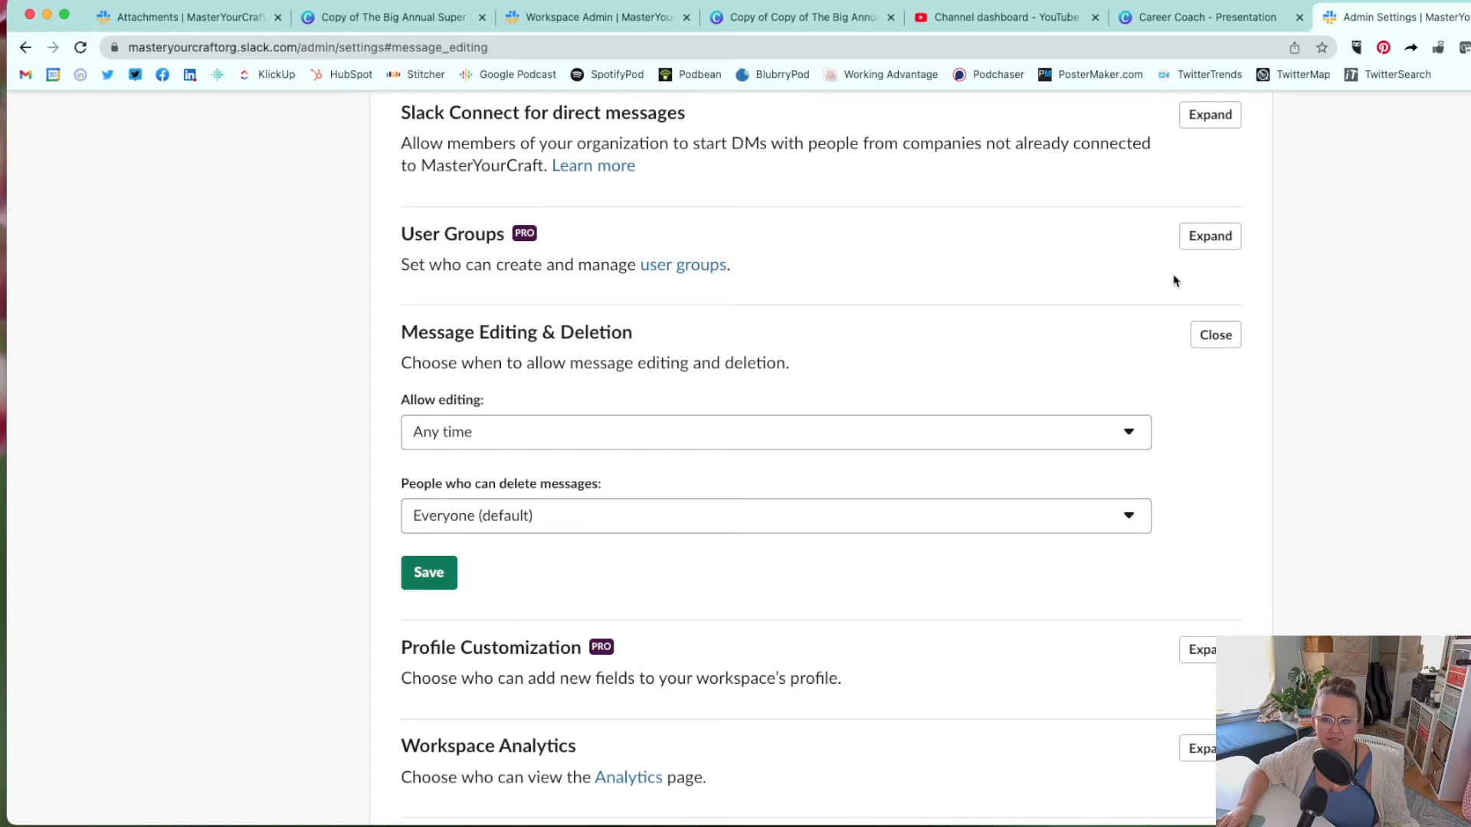
{"action": "left_click", "coordinate": [1217, 336]}
Review the Workspace Analytics permission for who can view analytics and the member analytics option
{"action": "scroll", "coordinate": [1298, 576], "scroll_direction": "down", "scroll_amount": 3}
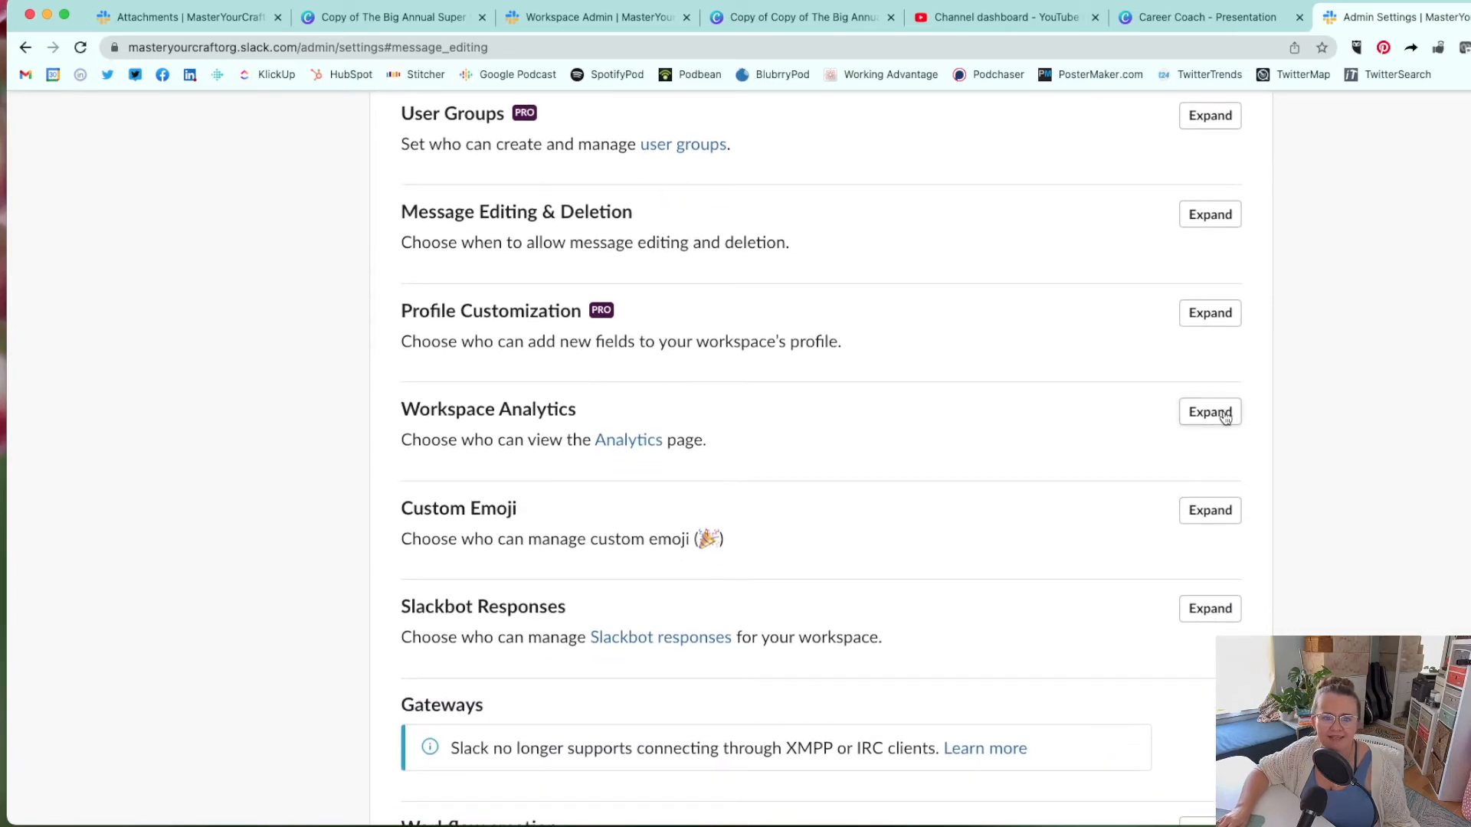
{"action": "left_click", "coordinate": [1209, 411]}
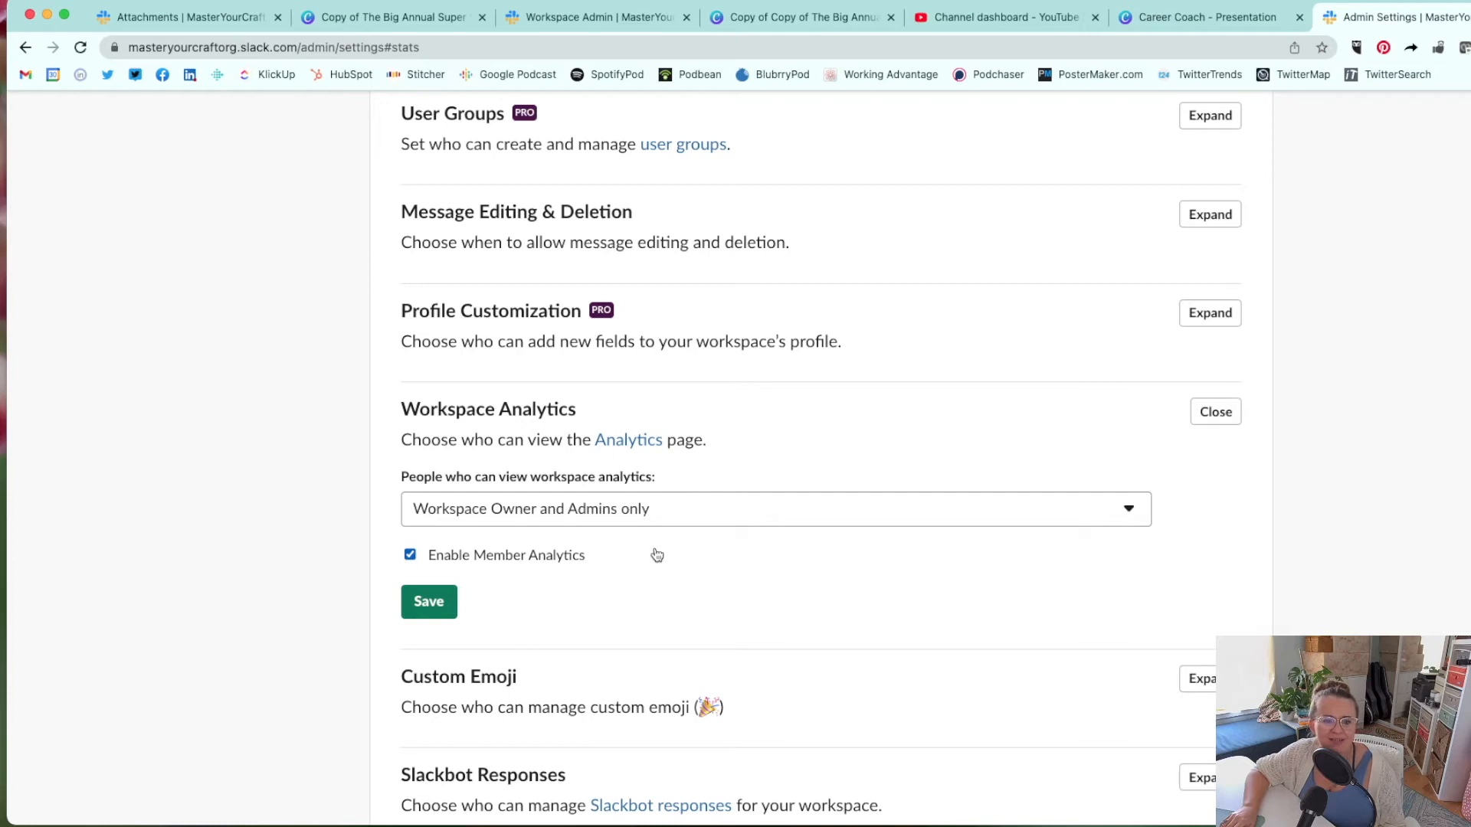
{"action": "left_click", "coordinate": [1218, 413]}
Review the Custom Emoji permission for who can manage custom emoji
{"action": "scroll", "coordinate": [1109, 482], "scroll_direction": "down", "scroll_amount": 2}
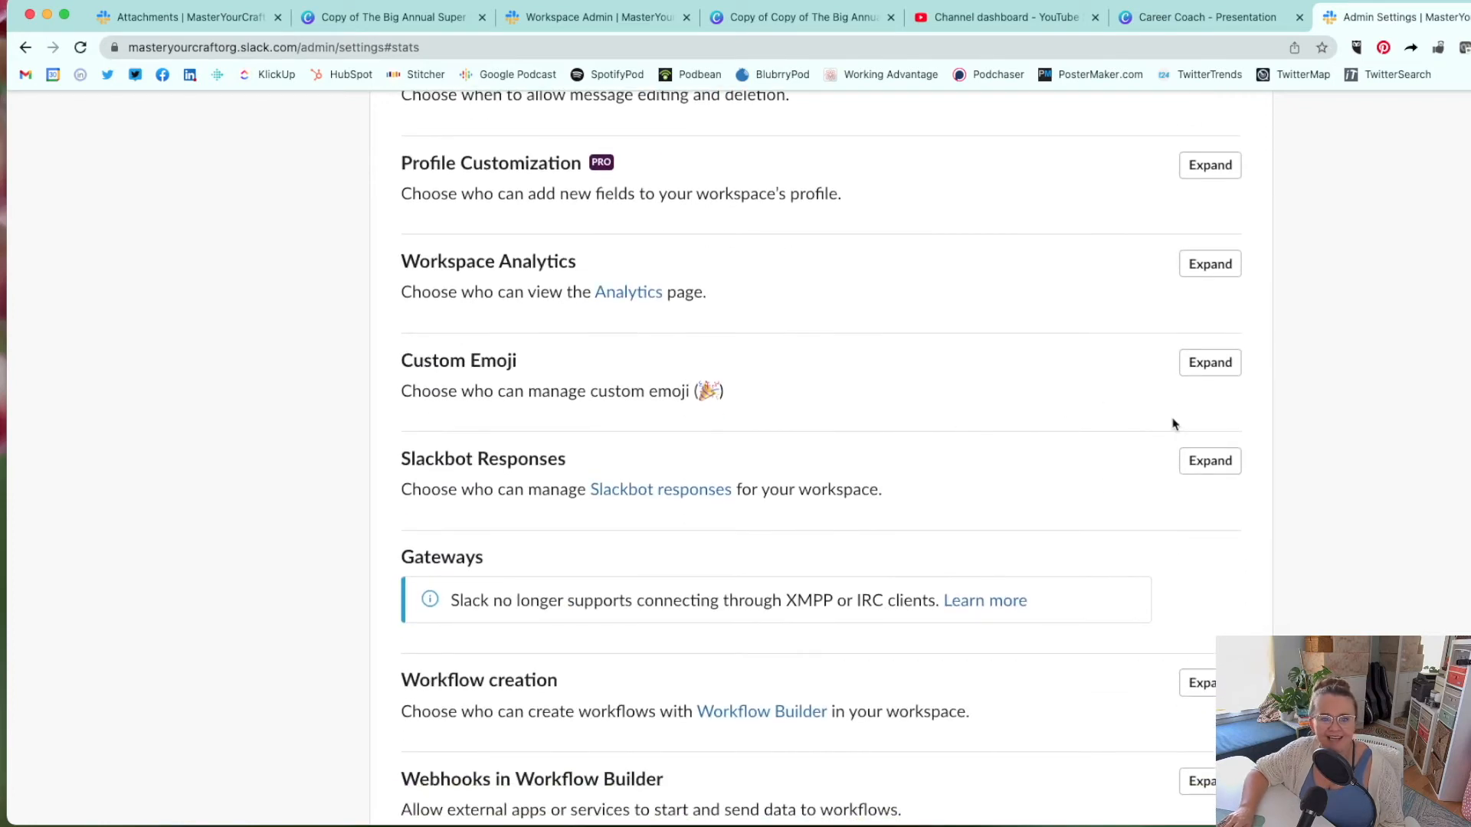
{"action": "left_click", "coordinate": [1214, 367]}
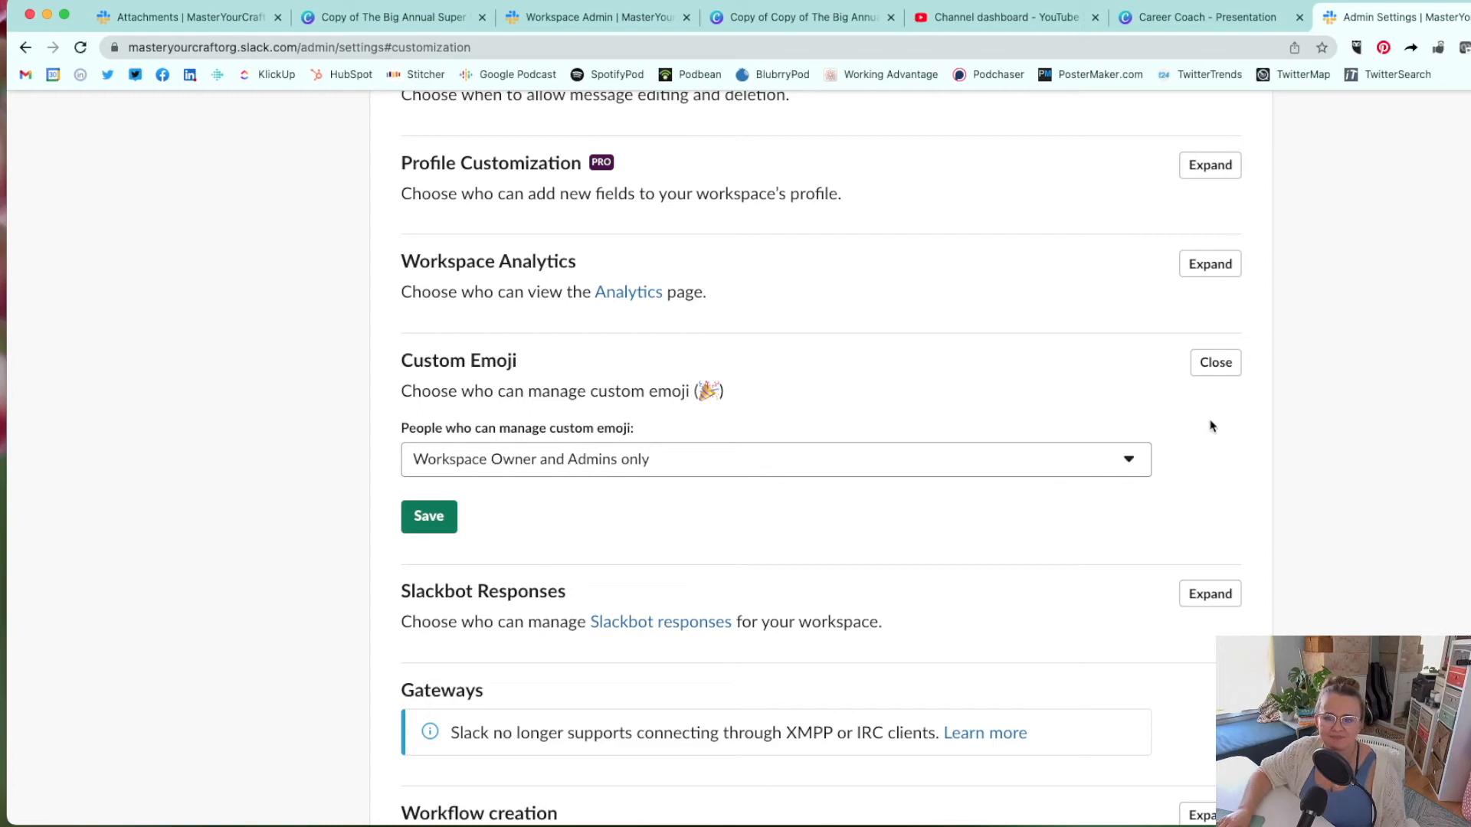
{"action": "left_click", "coordinate": [1213, 363]}
Review the Slackbot Responses permission for enabling responses and who can manage them
{"action": "scroll", "coordinate": [1093, 478], "scroll_direction": "down", "scroll_amount": 1}
{"action": "scroll", "coordinate": [1103, 459], "scroll_direction": "down", "scroll_amount": 1}
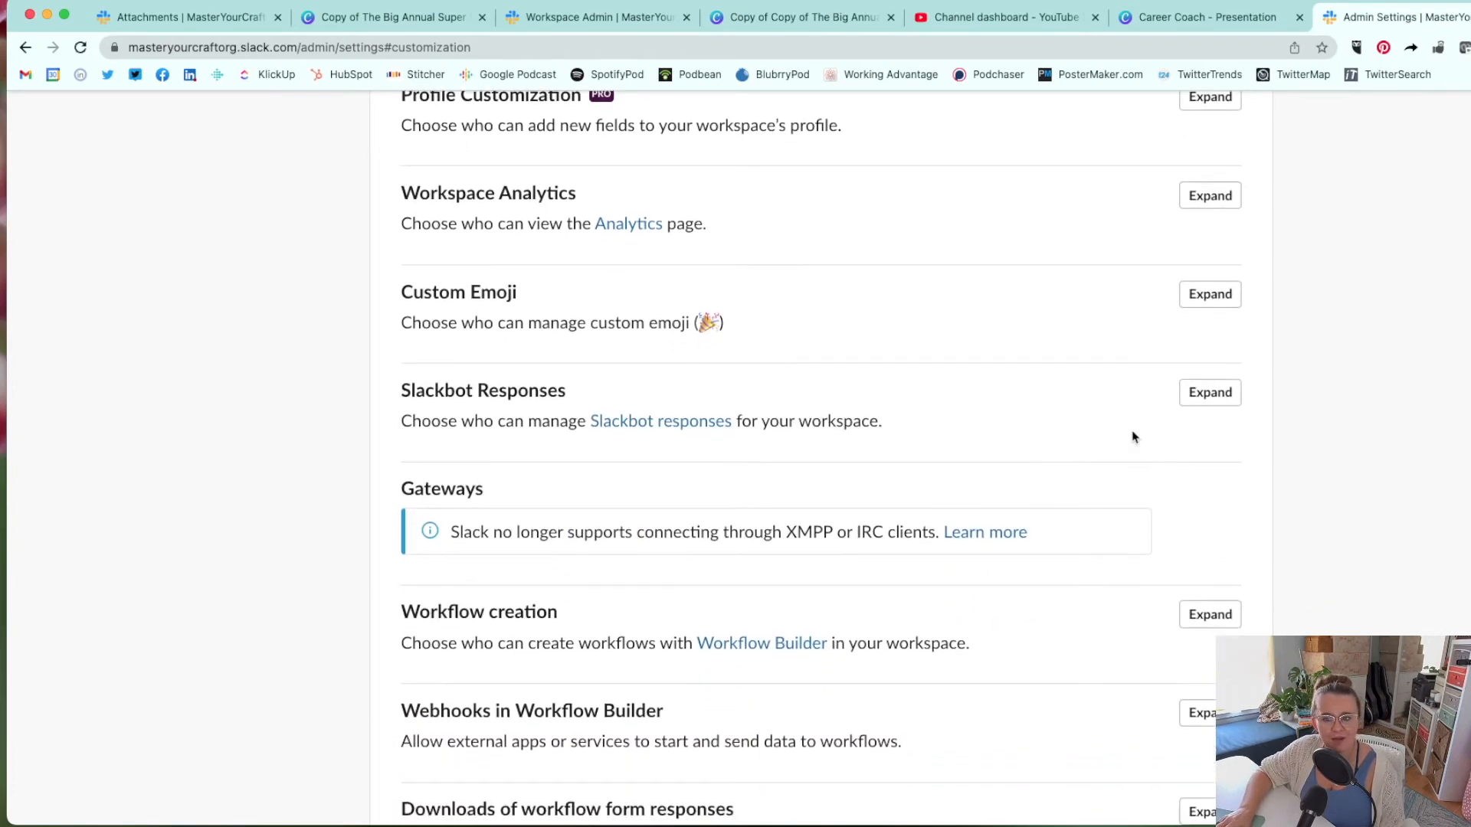
{"action": "left_click", "coordinate": [1207, 393]}
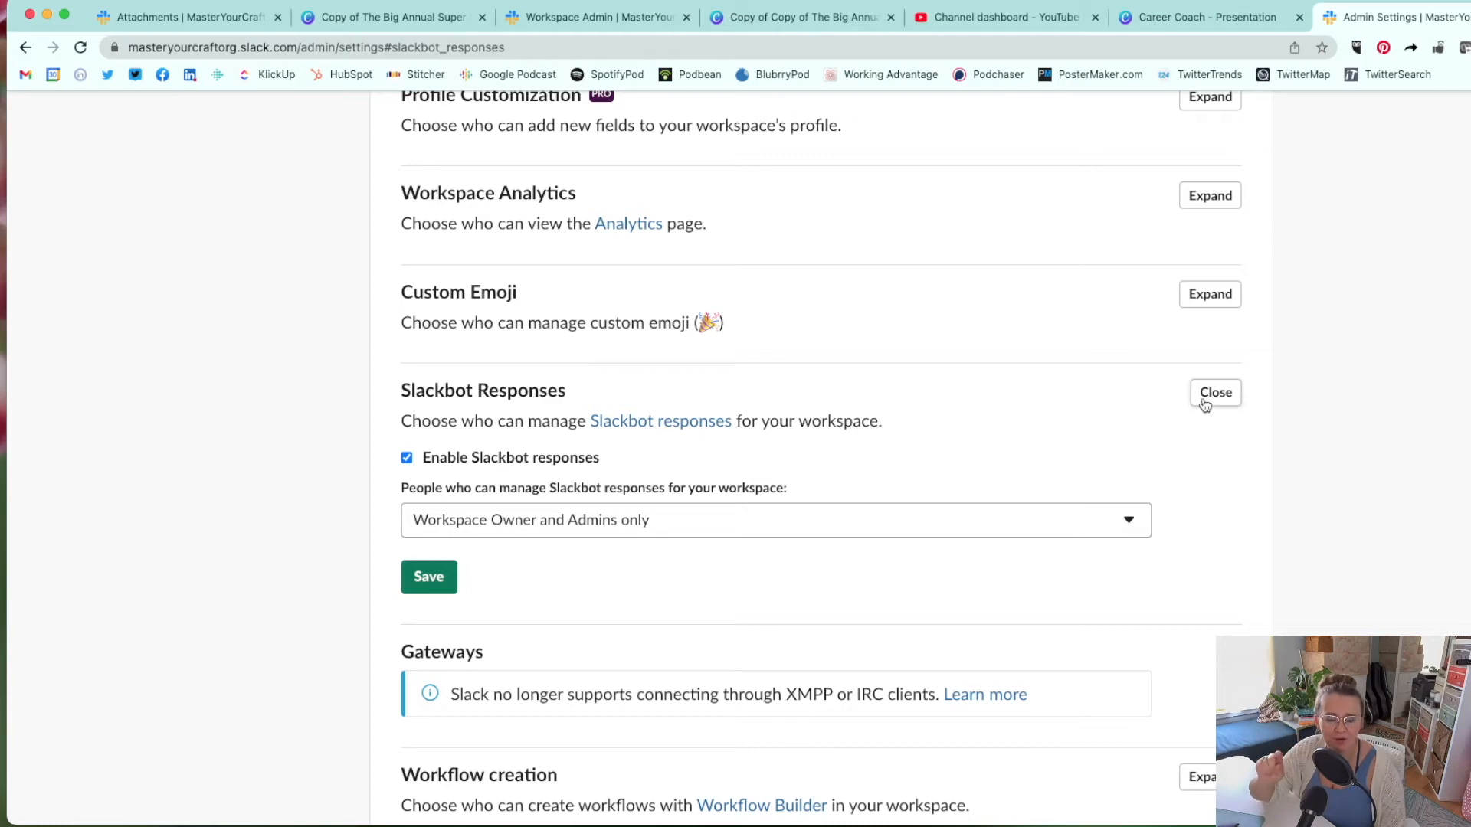
{"action": "left_click", "coordinate": [1205, 404]}
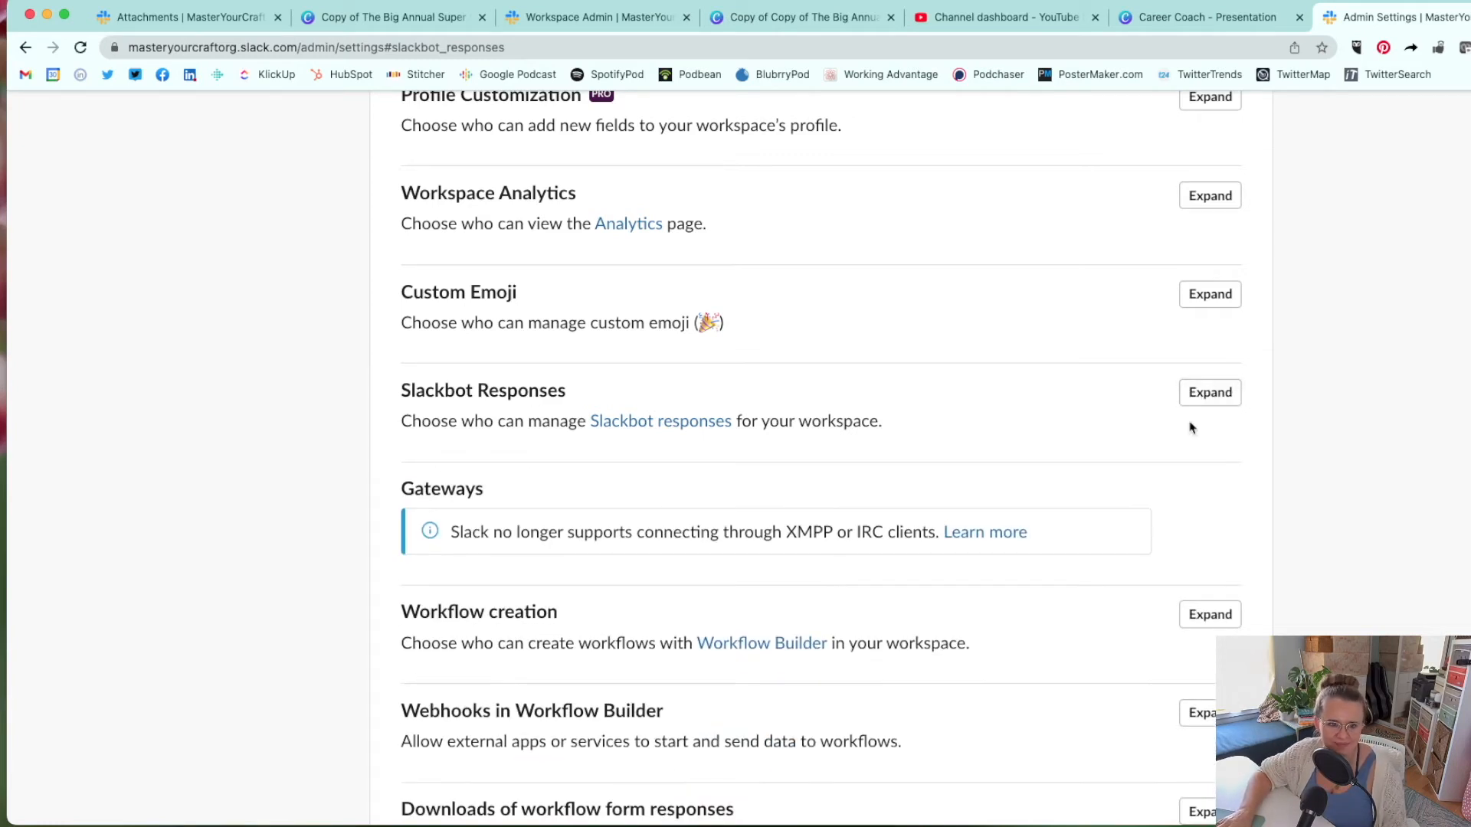
Review the Workflow creation permission for who can create workflows with Workflow Builder
{"action": "scroll", "coordinate": [1190, 427], "scroll_direction": "down", "scroll_amount": 5}
{"action": "scroll", "coordinate": [1190, 427], "scroll_direction": "down", "scroll_amount": 1}
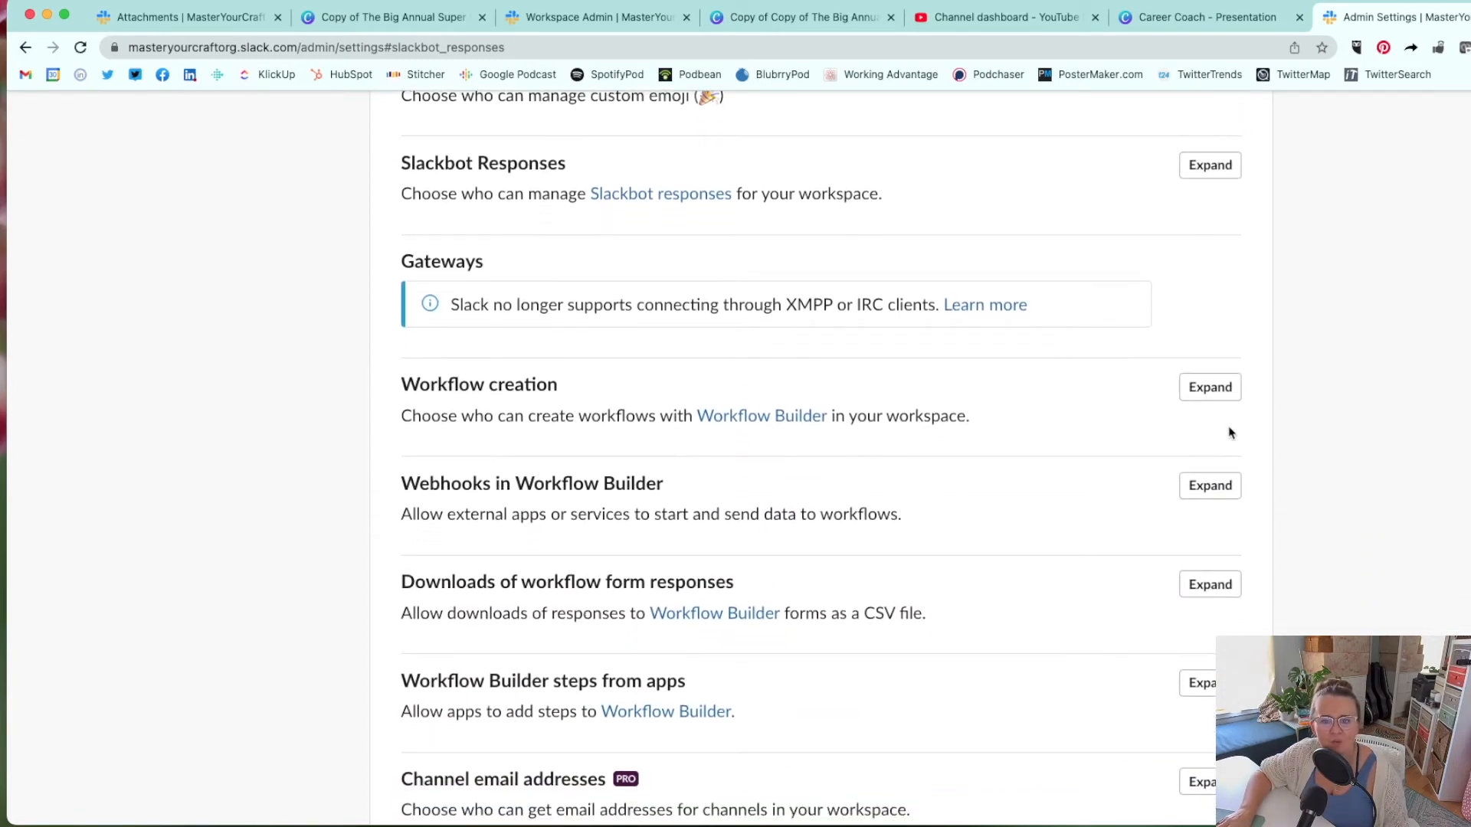
{"action": "left_click", "coordinate": [1213, 388]}
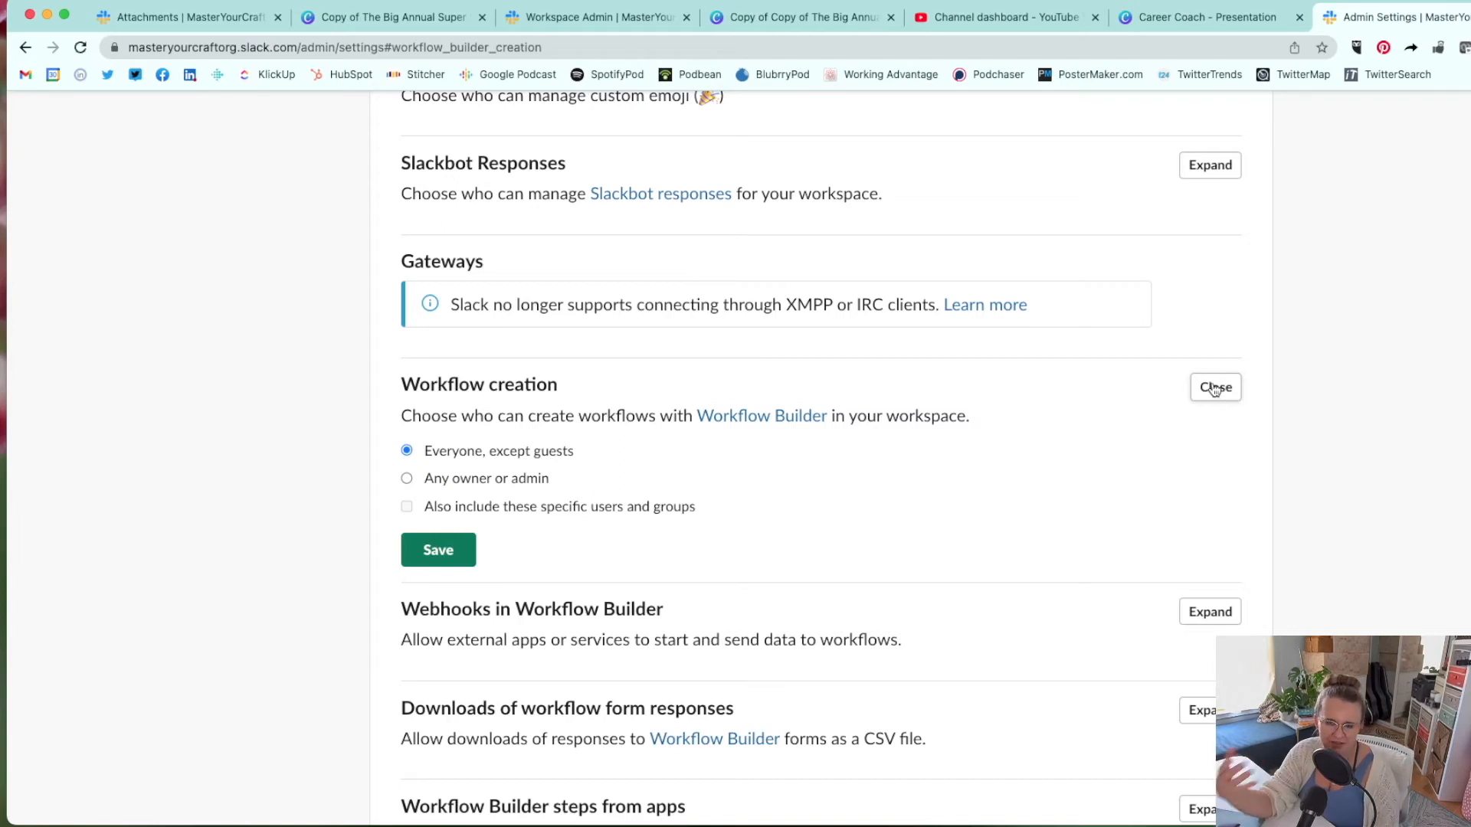
{"action": "left_click", "coordinate": [1214, 389]}
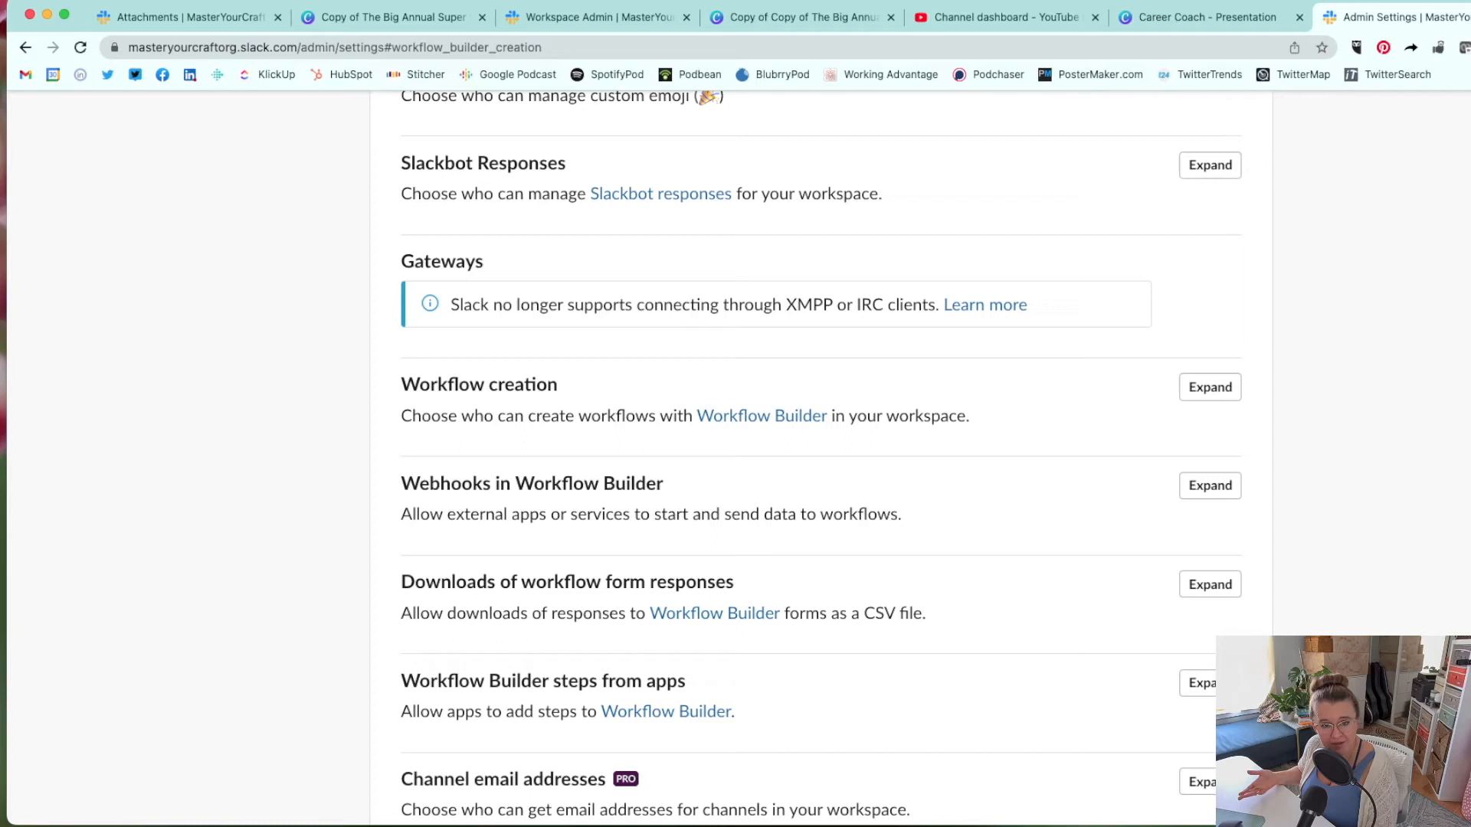
Check the Webhooks in Workflow Builder and Downloads of workflow form responses permissions
{"action": "scroll", "coordinate": [1051, 544], "scroll_direction": "down", "scroll_amount": 3}
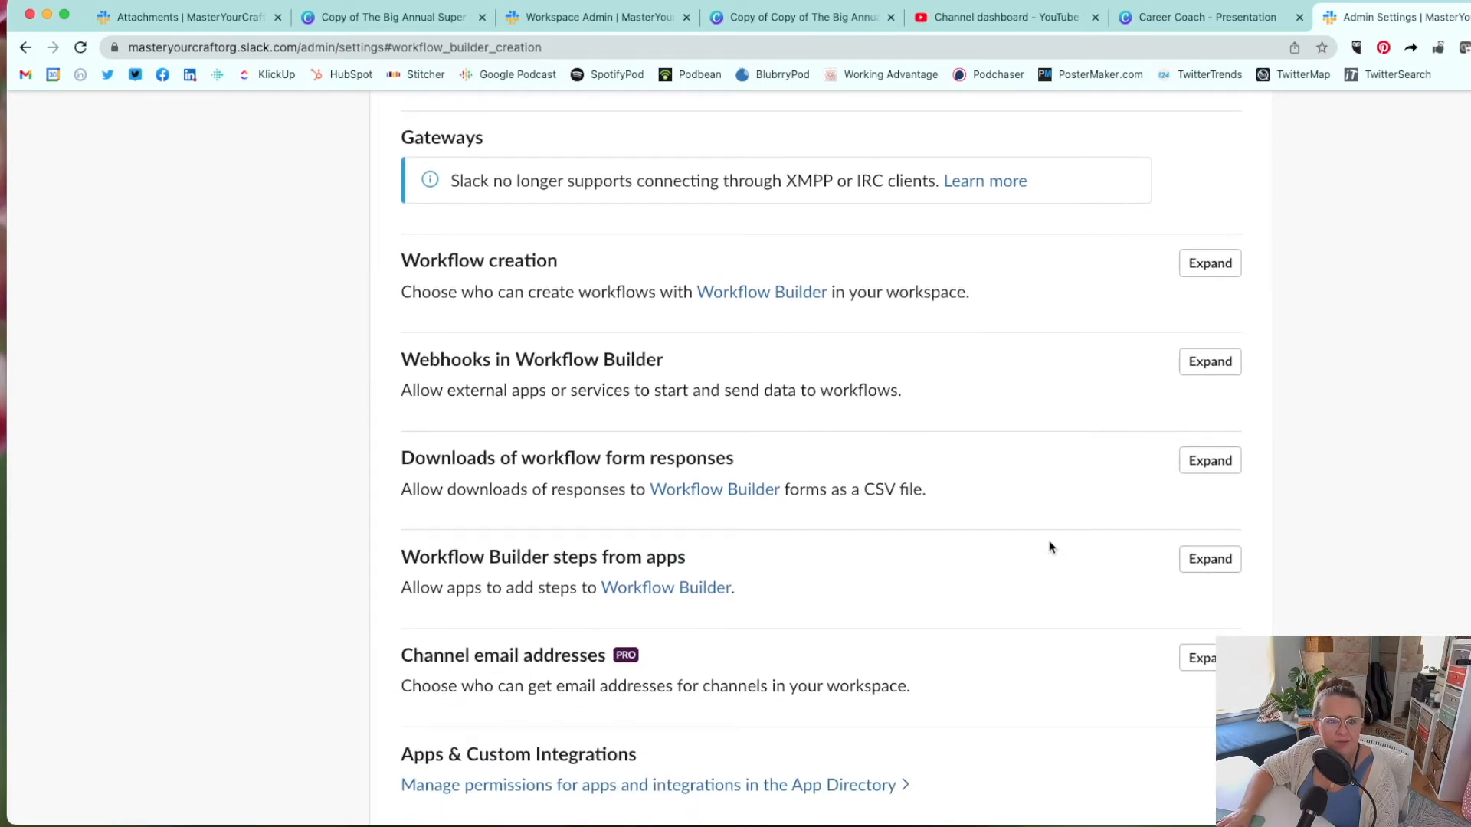
{"action": "left_click", "coordinate": [1226, 370]}
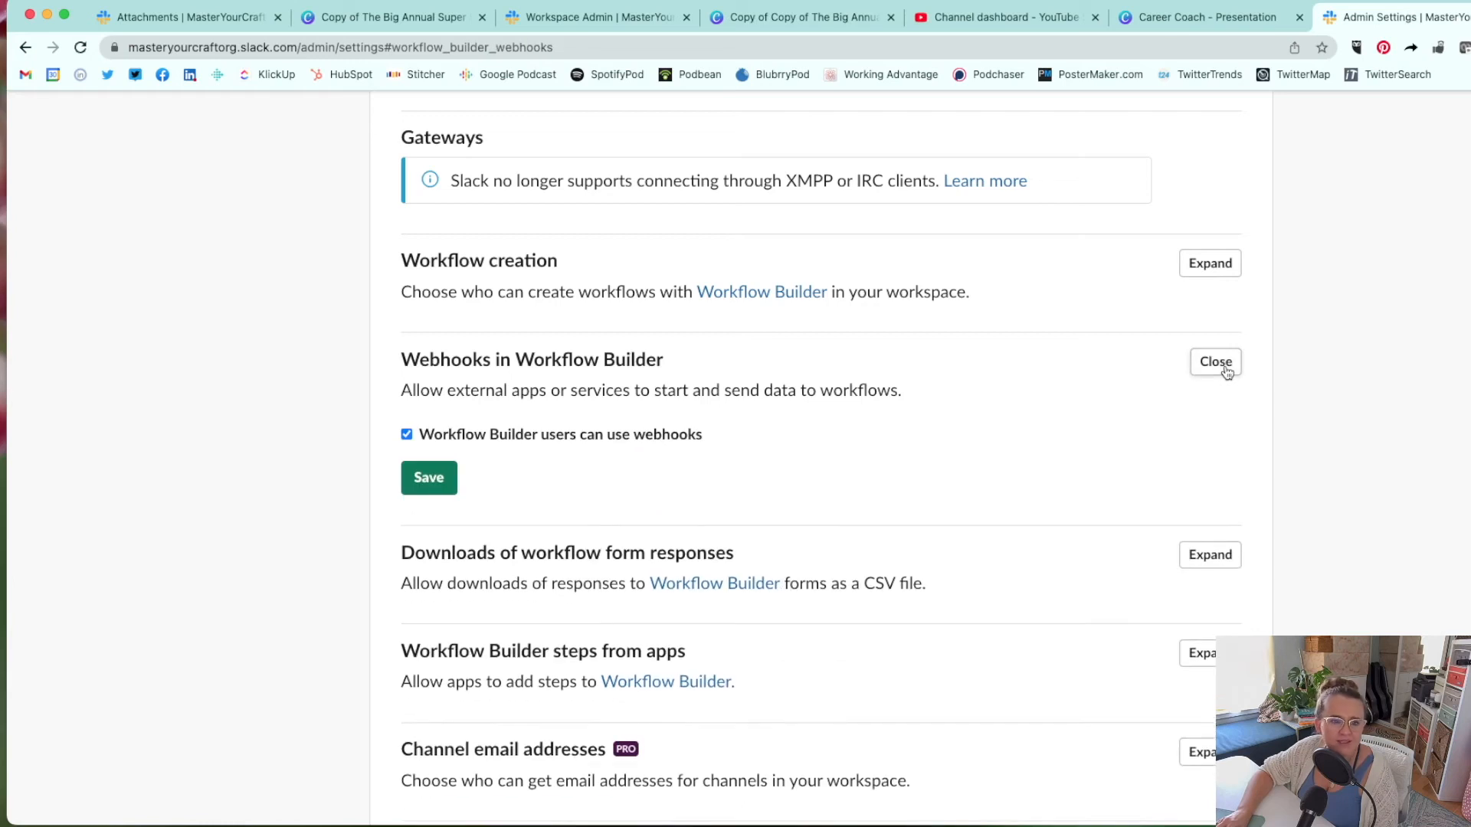
{"action": "left_click", "coordinate": [1224, 369]}
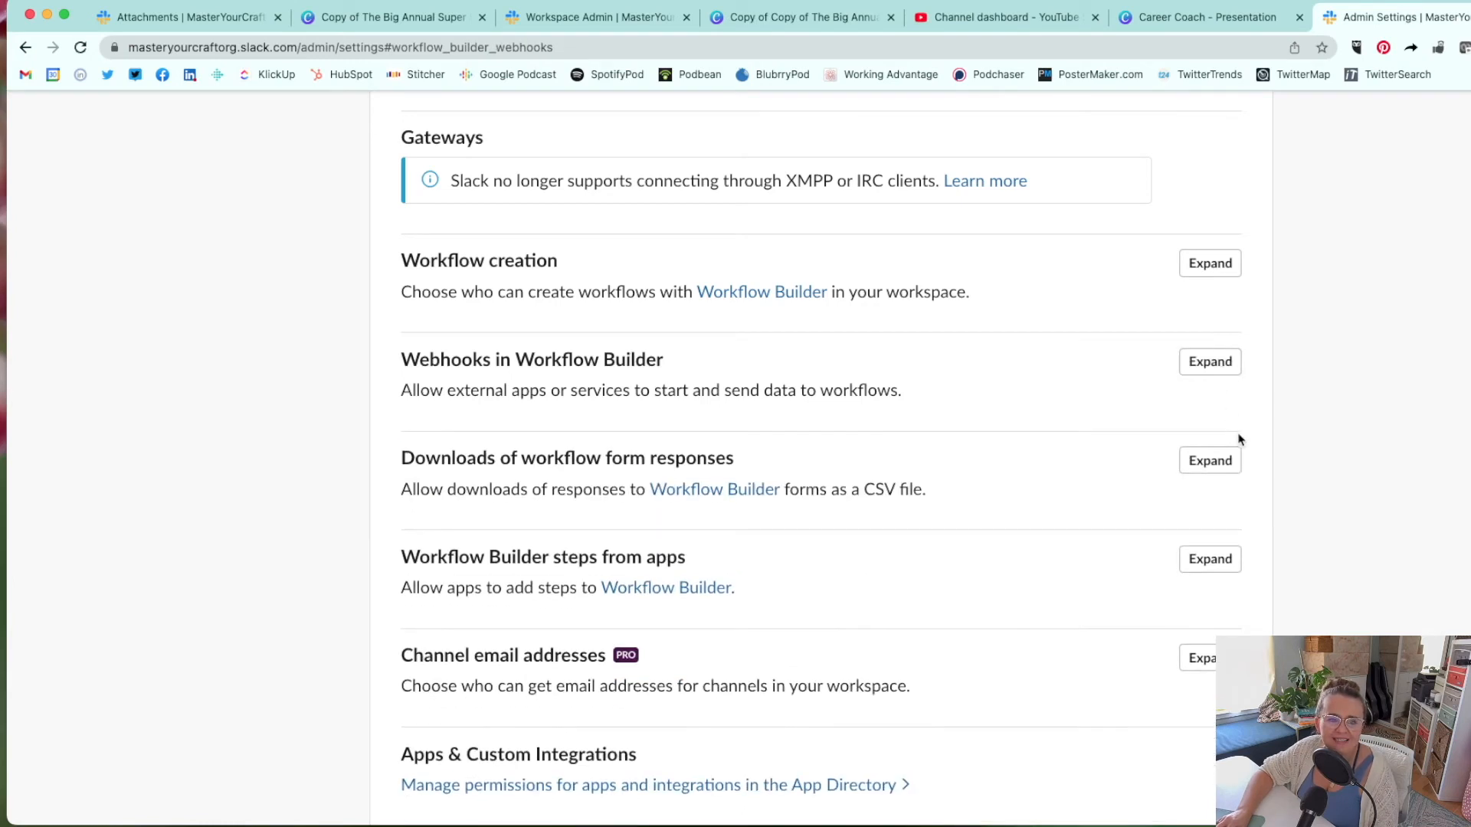
{"action": "left_click", "coordinate": [1206, 466]}
{"action": "left_click", "coordinate": [1207, 465]}
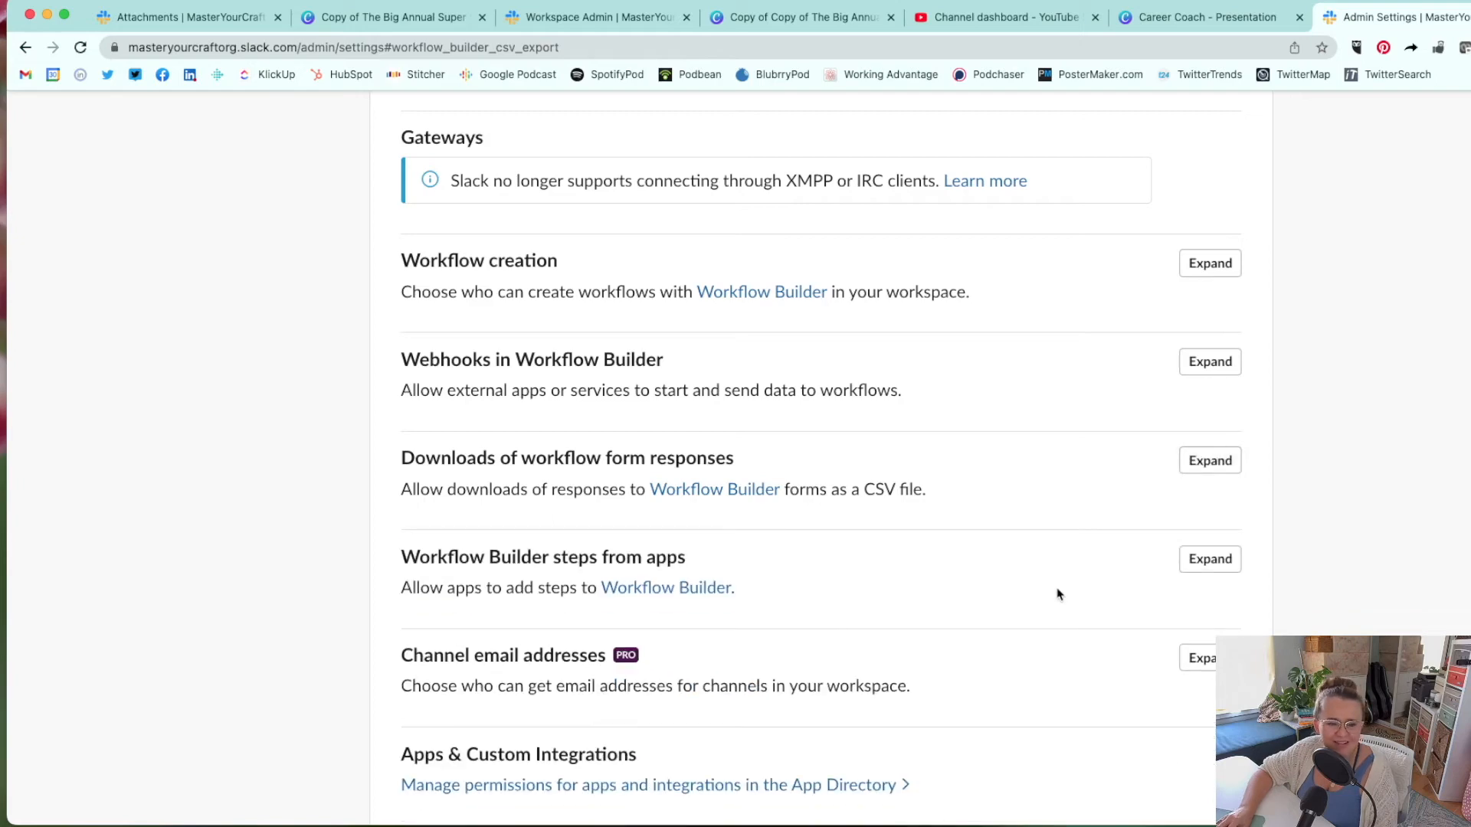
Open the workspace Authentication settings and review the Google Apps and SAML sign-on methods
{"action": "scroll", "coordinate": [1057, 595], "scroll_direction": "down", "scroll_amount": 3}
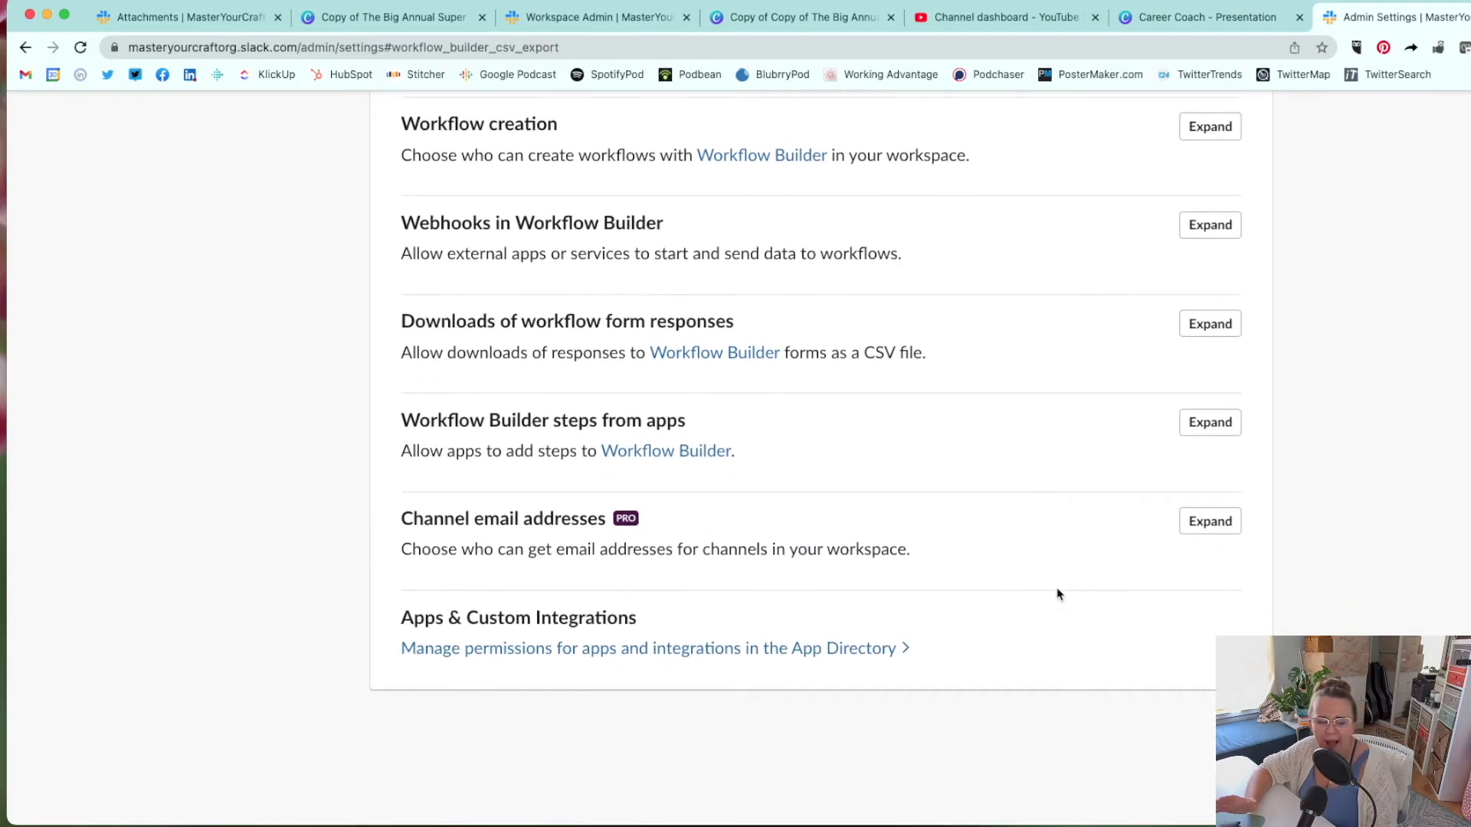
{"action": "scroll", "coordinate": [1057, 594], "scroll_direction": "up", "scroll_amount": 15}
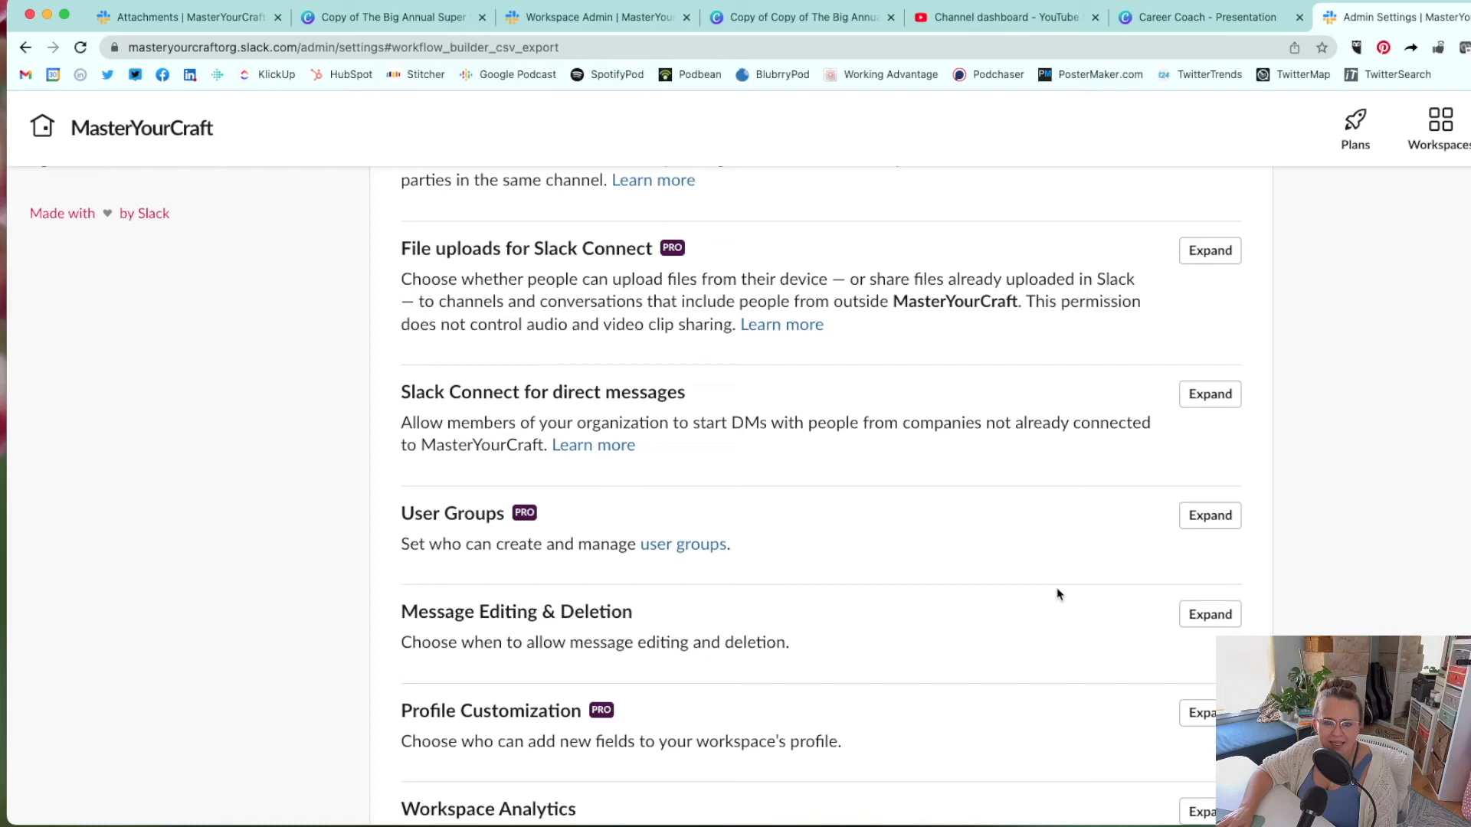
{"action": "scroll", "coordinate": [1058, 595], "scroll_direction": "up", "scroll_amount": 12}
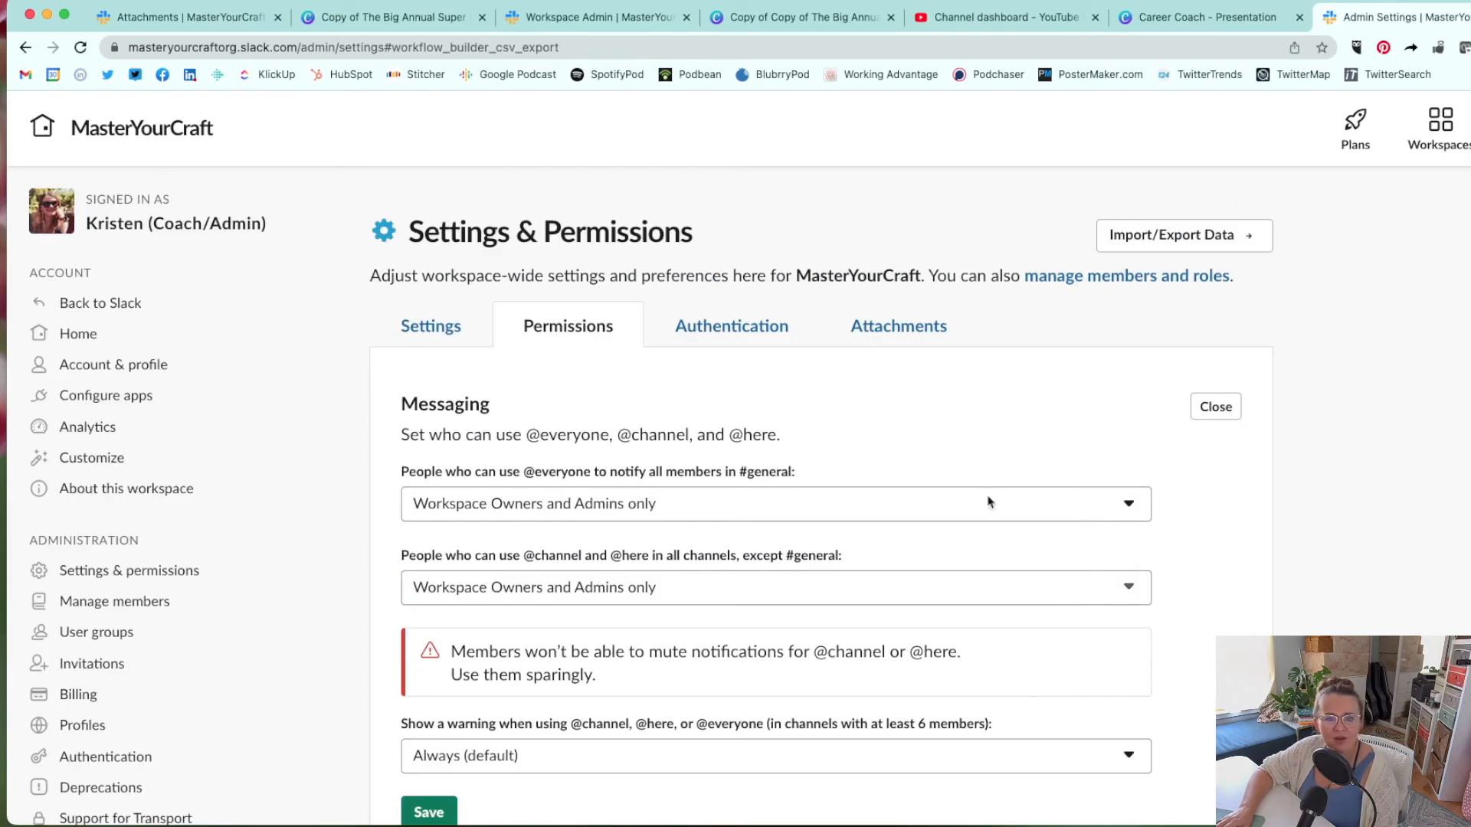
{"action": "left_click", "coordinate": [736, 322]}
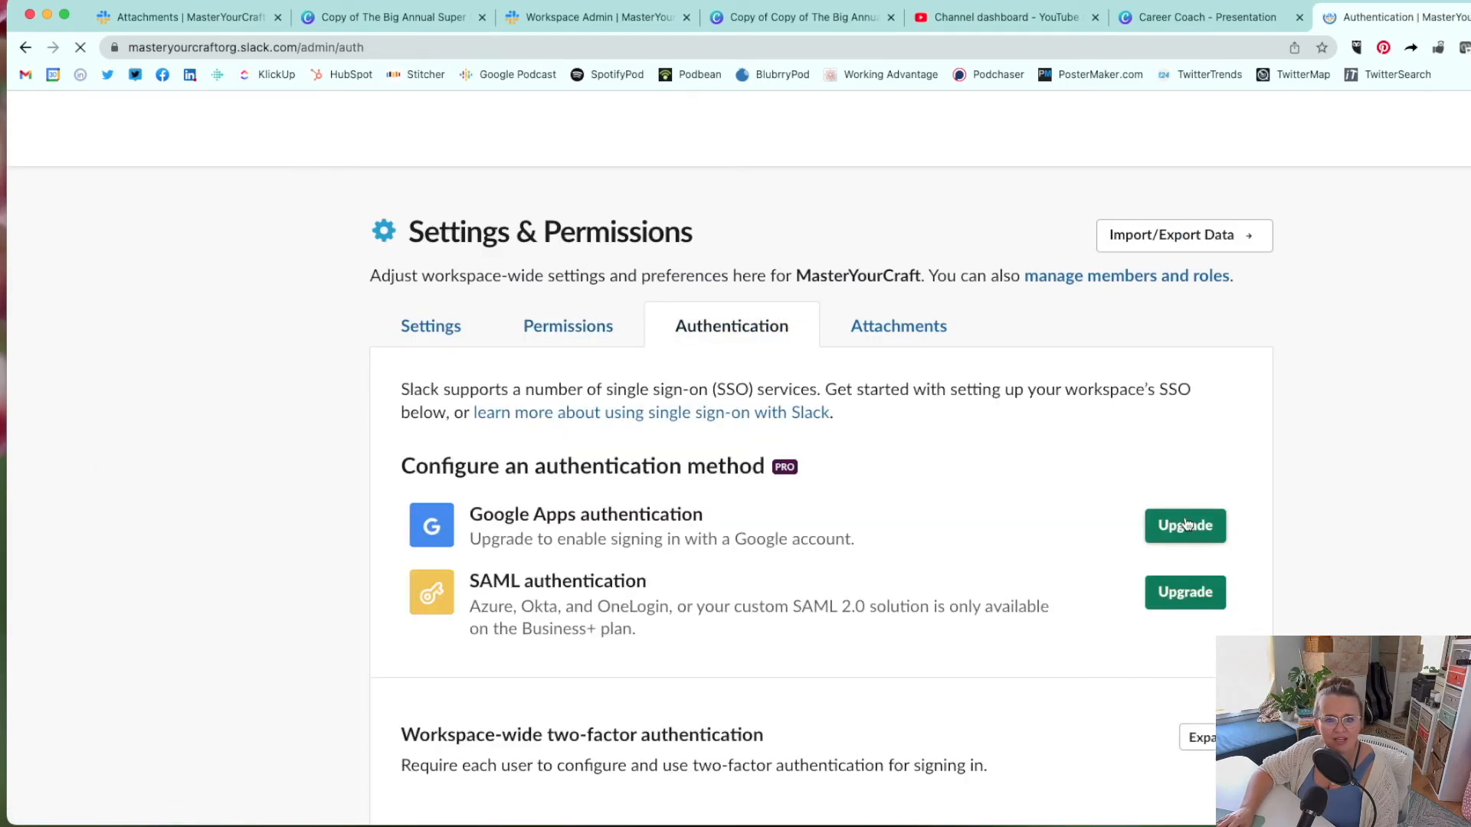
{"action": "scroll", "coordinate": [958, 522], "scroll_direction": "down", "scroll_amount": 3}
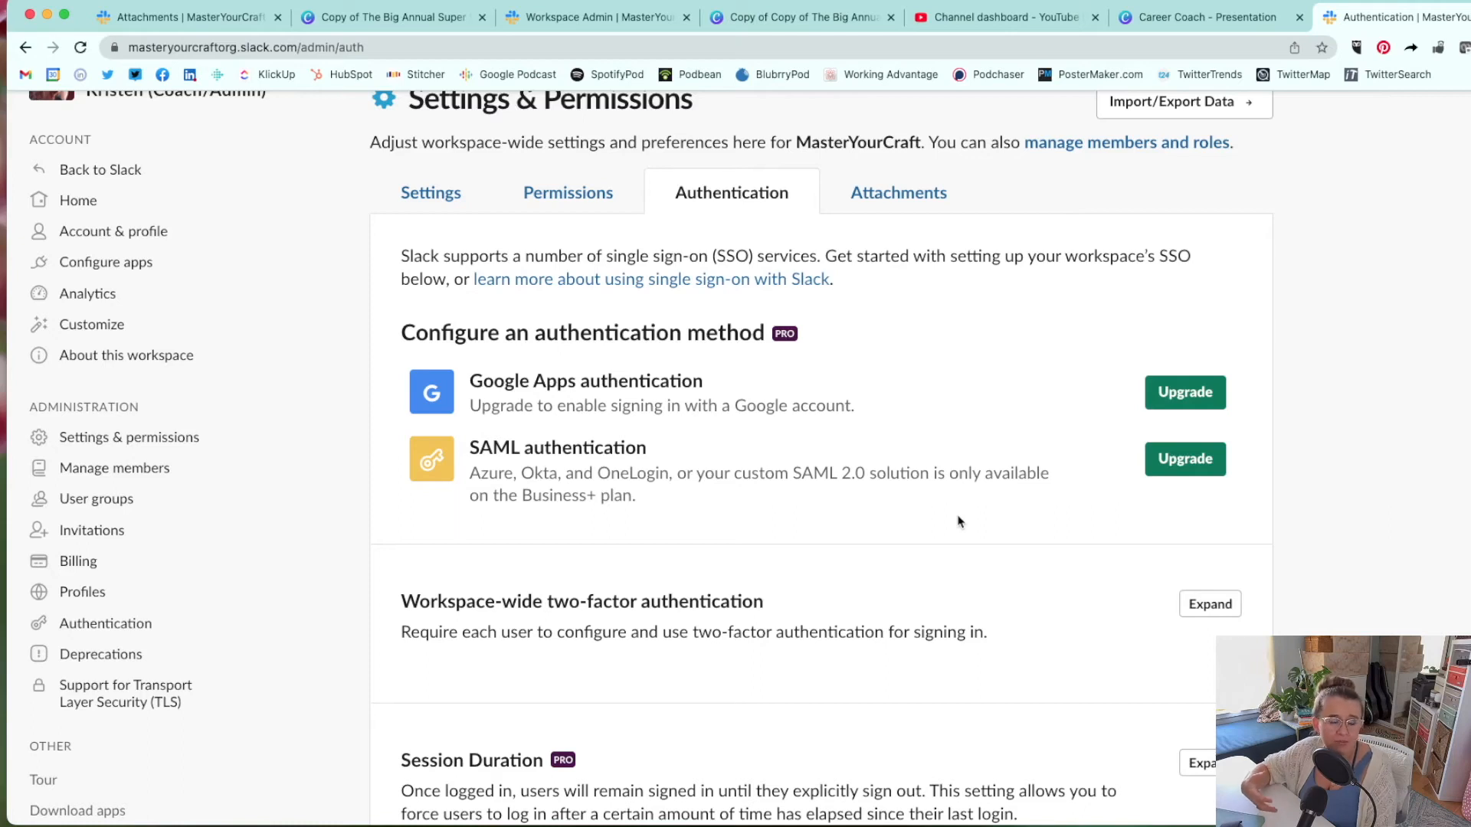
{"action": "scroll", "coordinate": [958, 522], "scroll_direction": "down", "scroll_amount": 2}
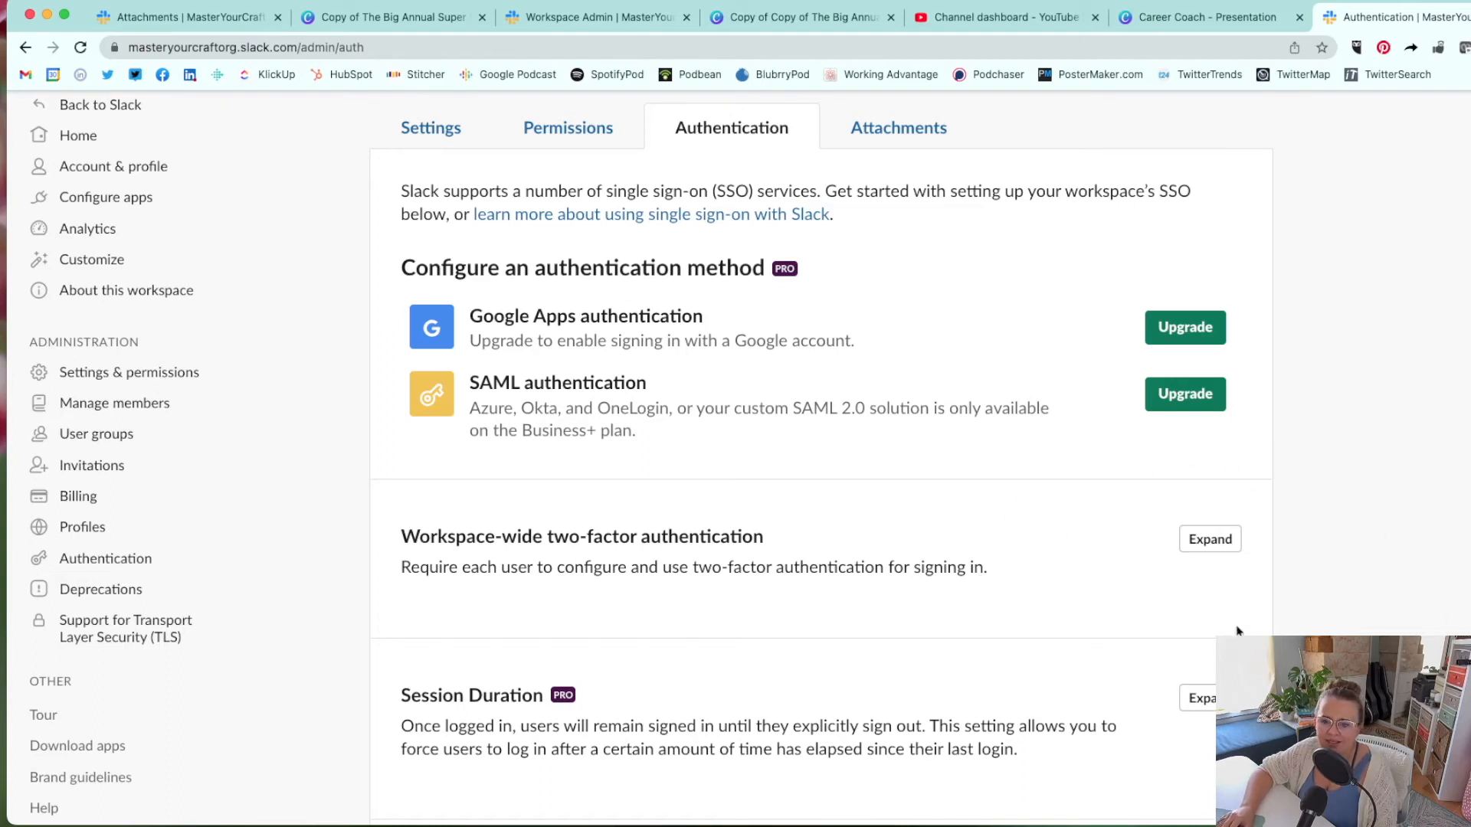
{"action": "scroll", "coordinate": [1014, 512], "scroll_direction": "up", "scroll_amount": 3}
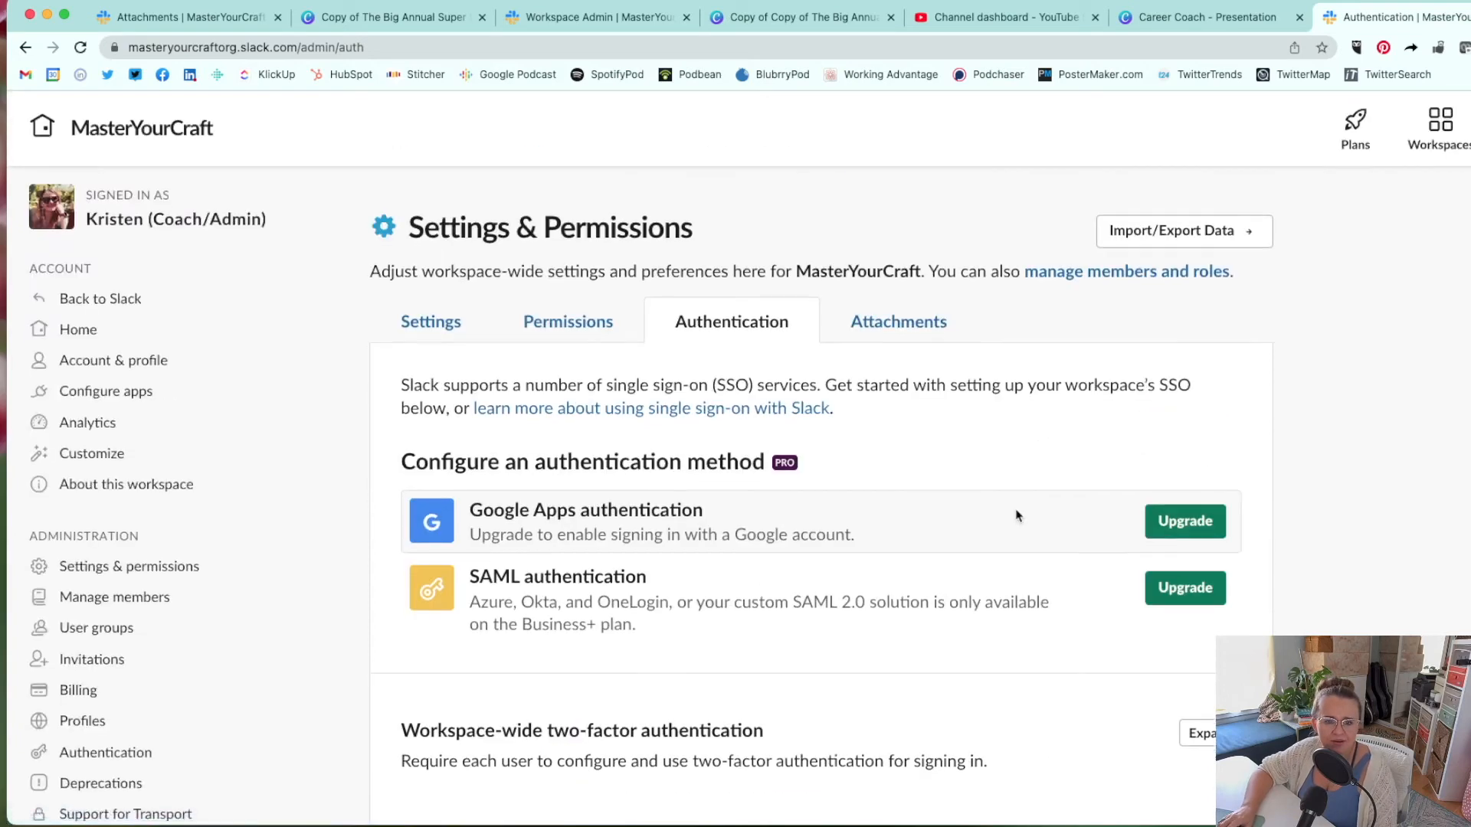
Look over the two-factor authentication, Session Duration, Forced Password Reset and Automatically Open This Workspace for Members sections
{"action": "scroll", "coordinate": [1014, 516], "scroll_direction": "down", "scroll_amount": 5}
{"action": "scroll", "coordinate": [1017, 516], "scroll_direction": "down", "scroll_amount": 1}
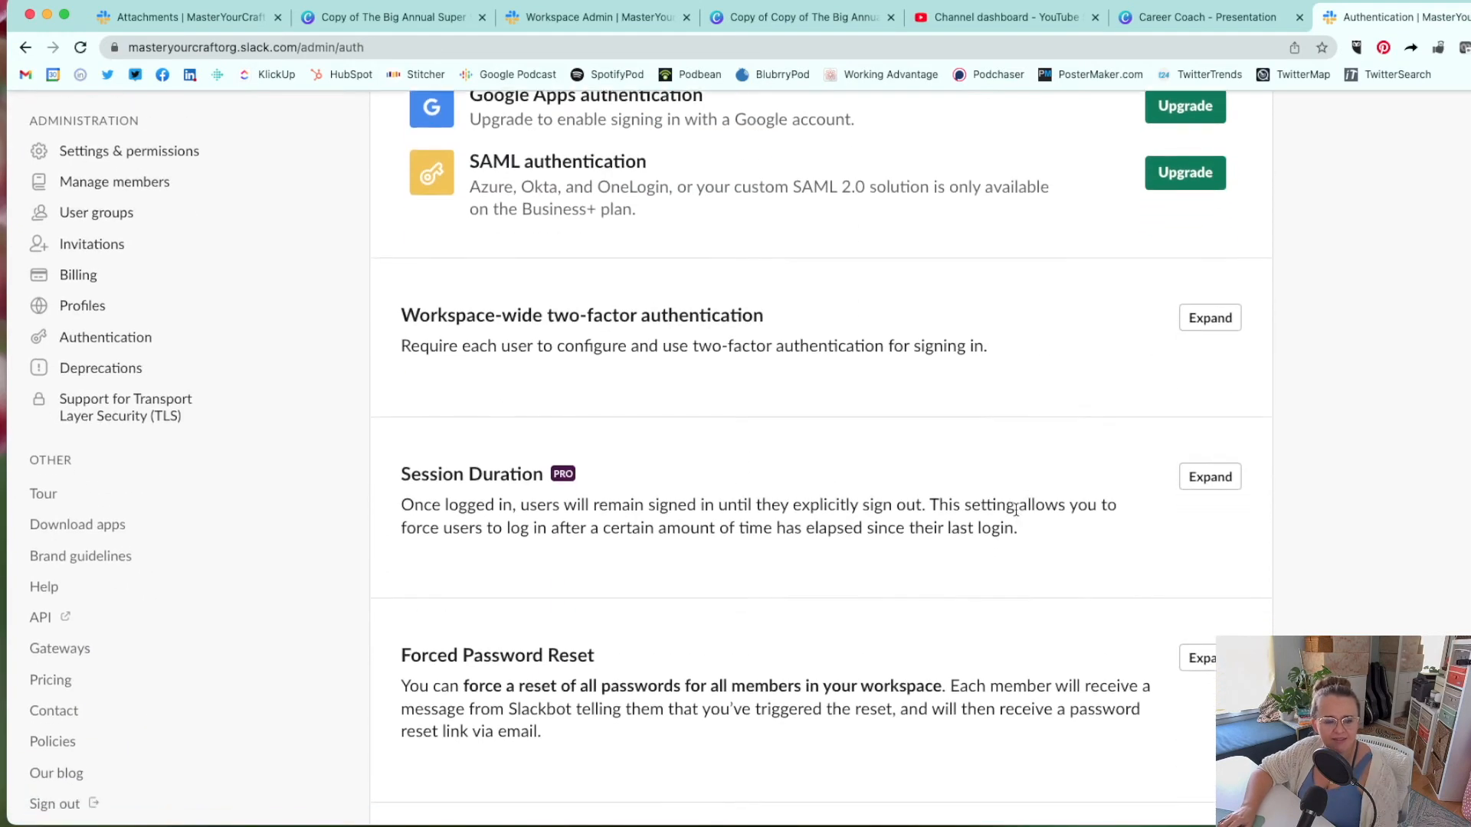
{"action": "scroll", "coordinate": [1015, 510], "scroll_direction": "down", "scroll_amount": 5}
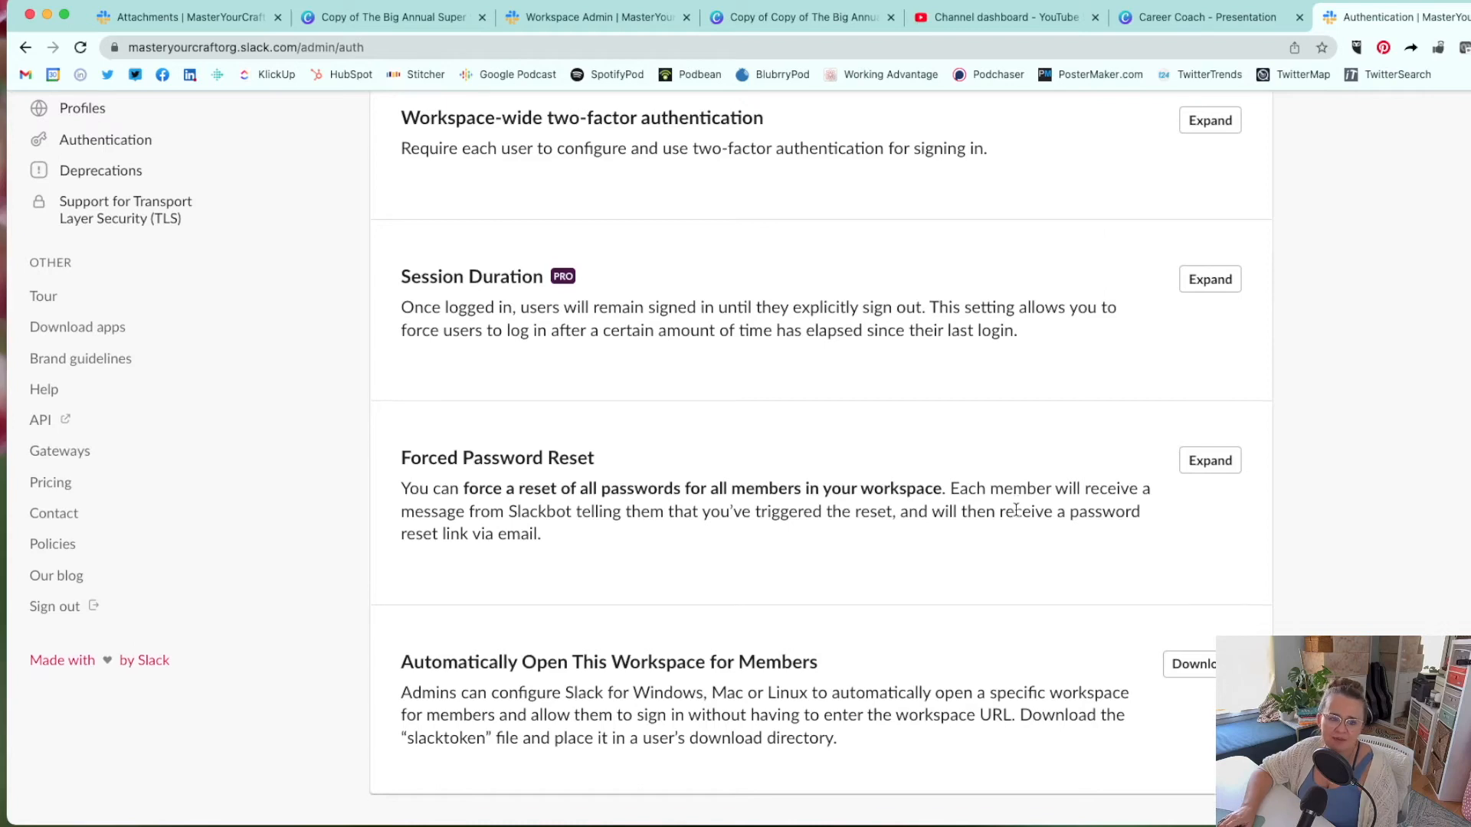
{"action": "scroll", "coordinate": [1015, 510], "scroll_direction": "down", "scroll_amount": 1}
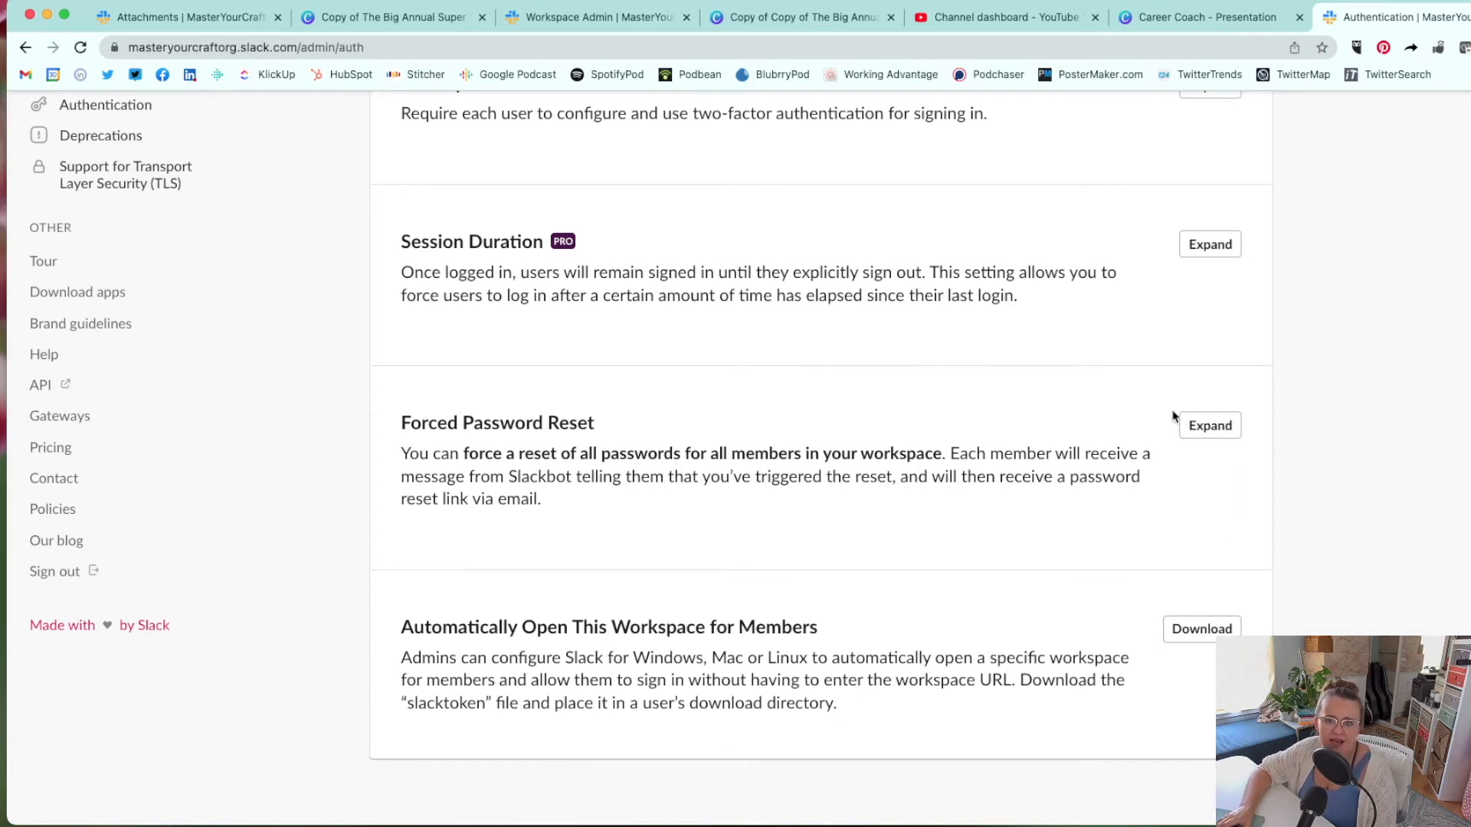
Open the workspace's profile configuration and review the Header fields, including Pronouns, Name Recording and Name Pronunciation
{"action": "scroll", "coordinate": [1172, 416], "scroll_direction": "up", "scroll_amount": 7}
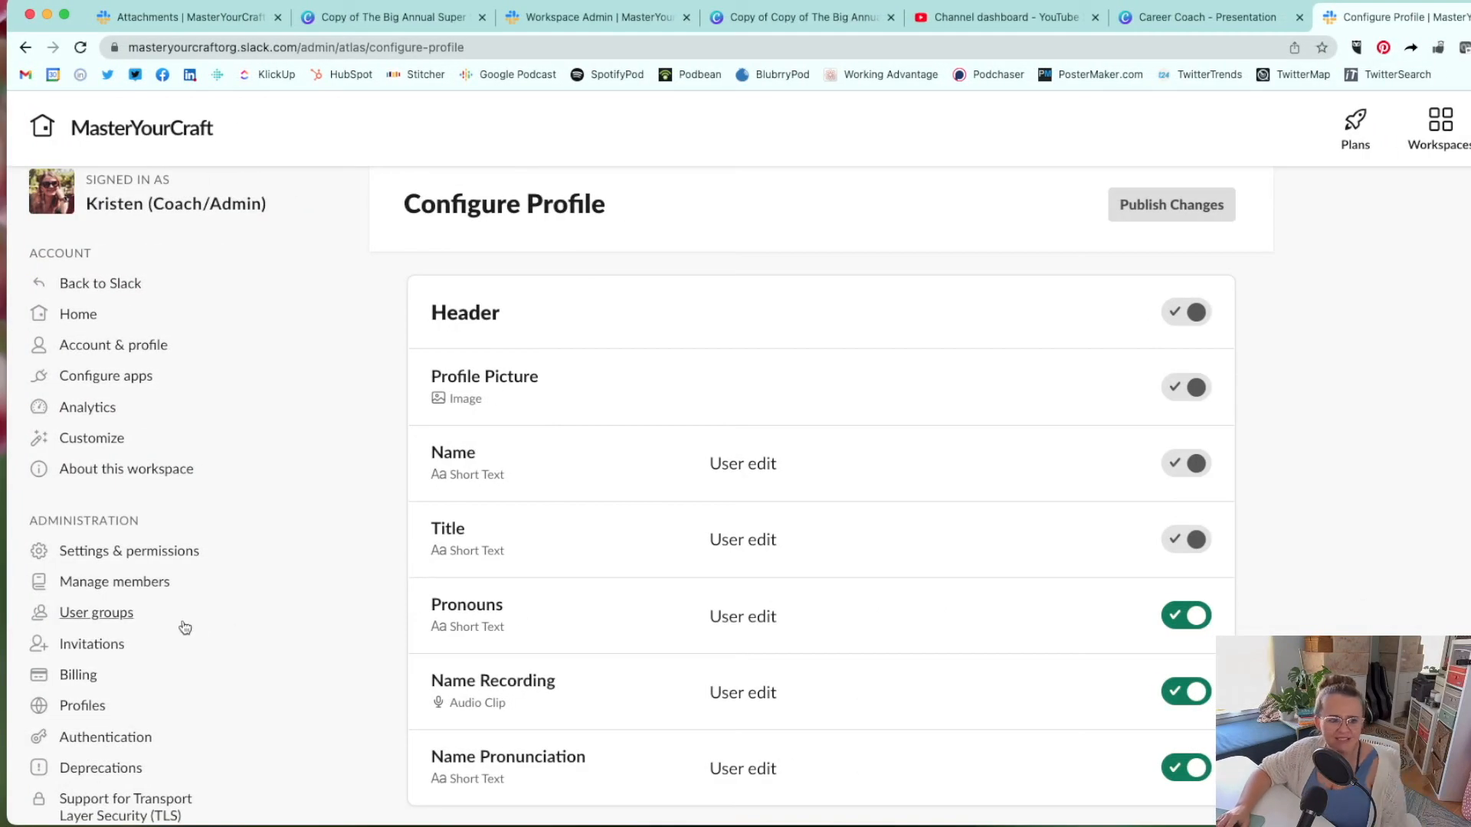
{"action": "left_click", "coordinate": [75, 709]}
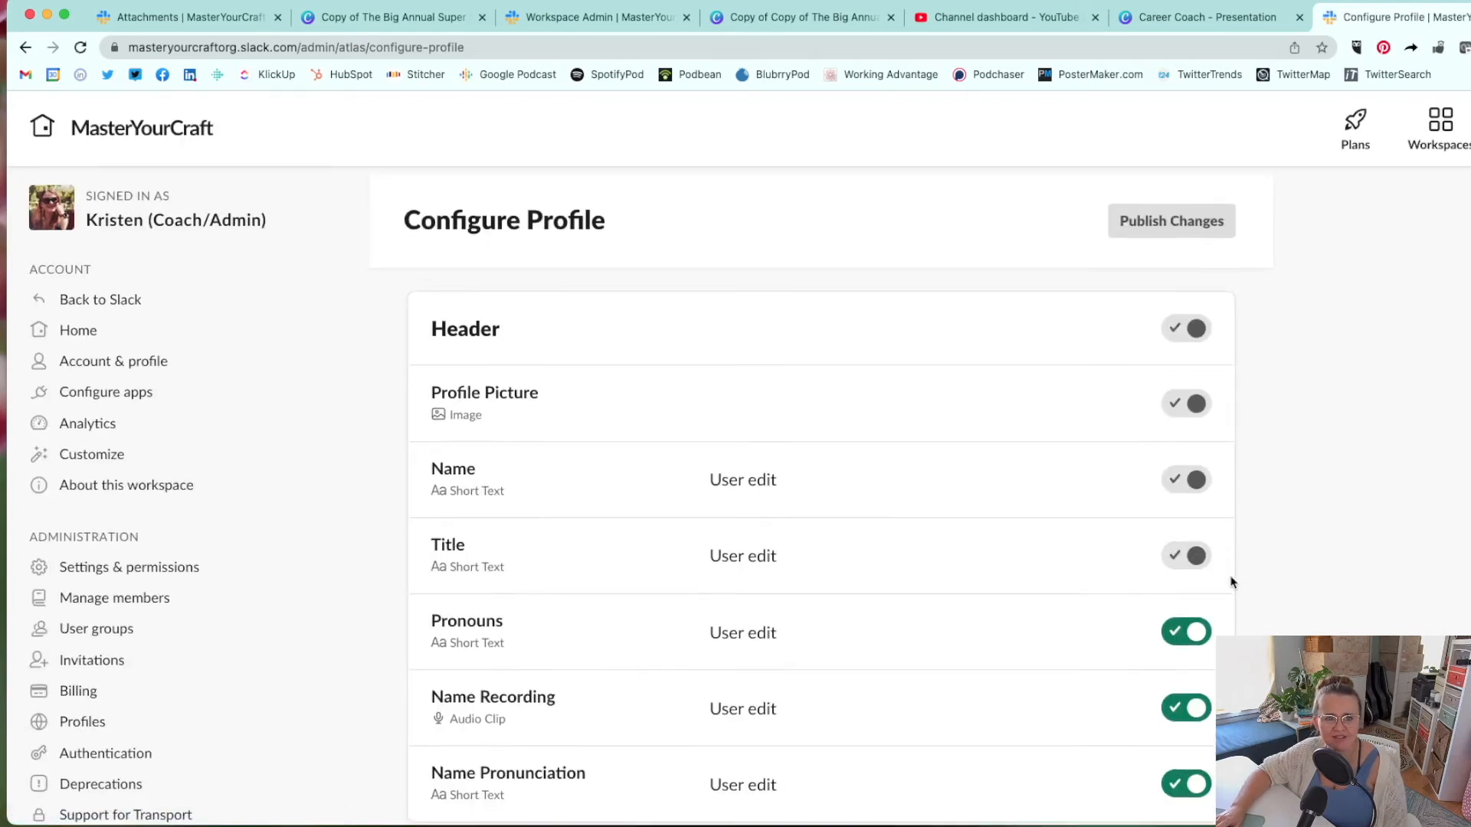
{"action": "scroll", "coordinate": [1233, 584], "scroll_direction": "down", "scroll_amount": 1}
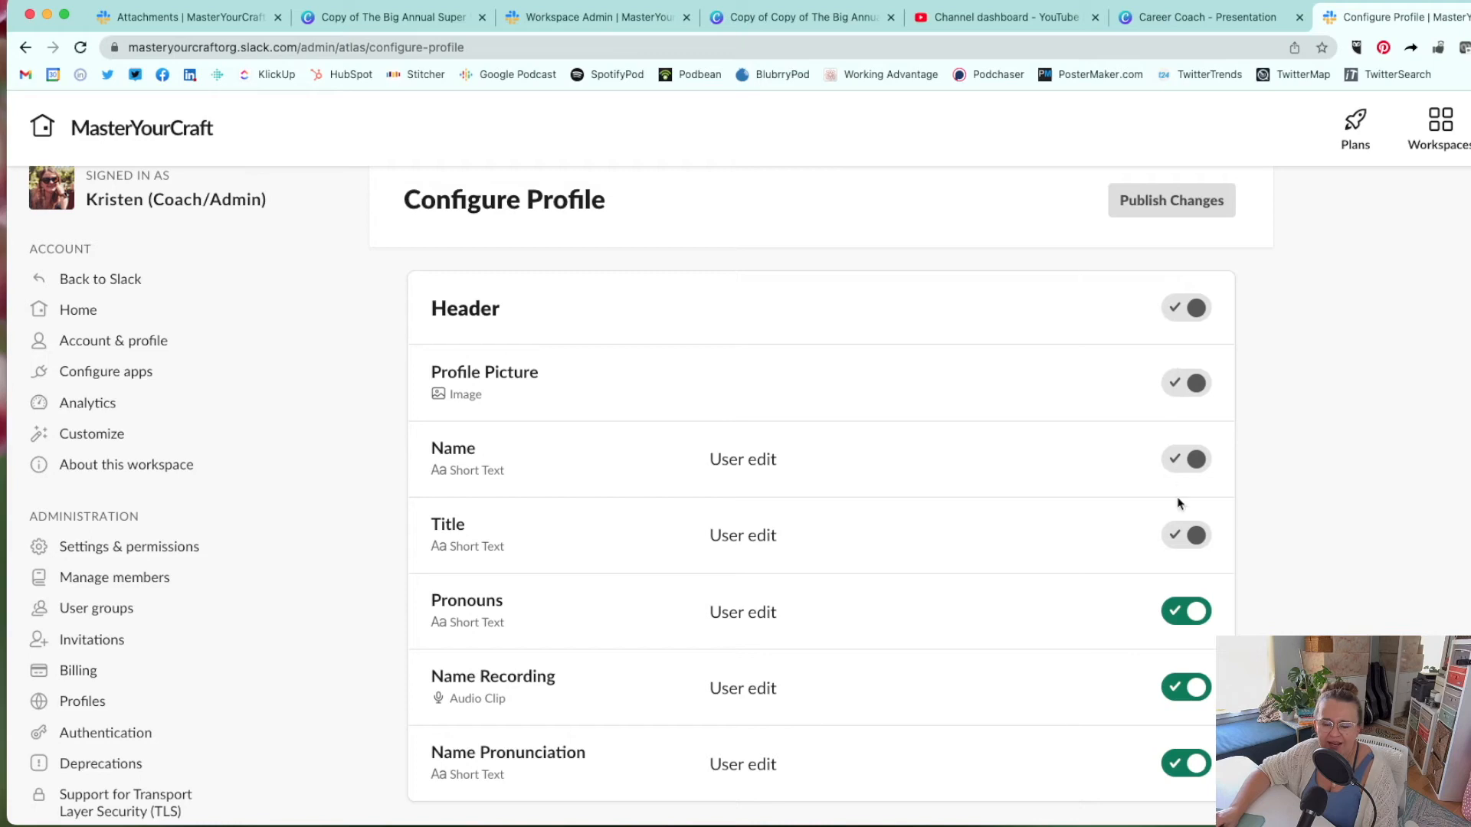
{"action": "scroll", "coordinate": [1226, 589], "scroll_direction": "down", "scroll_amount": 1}
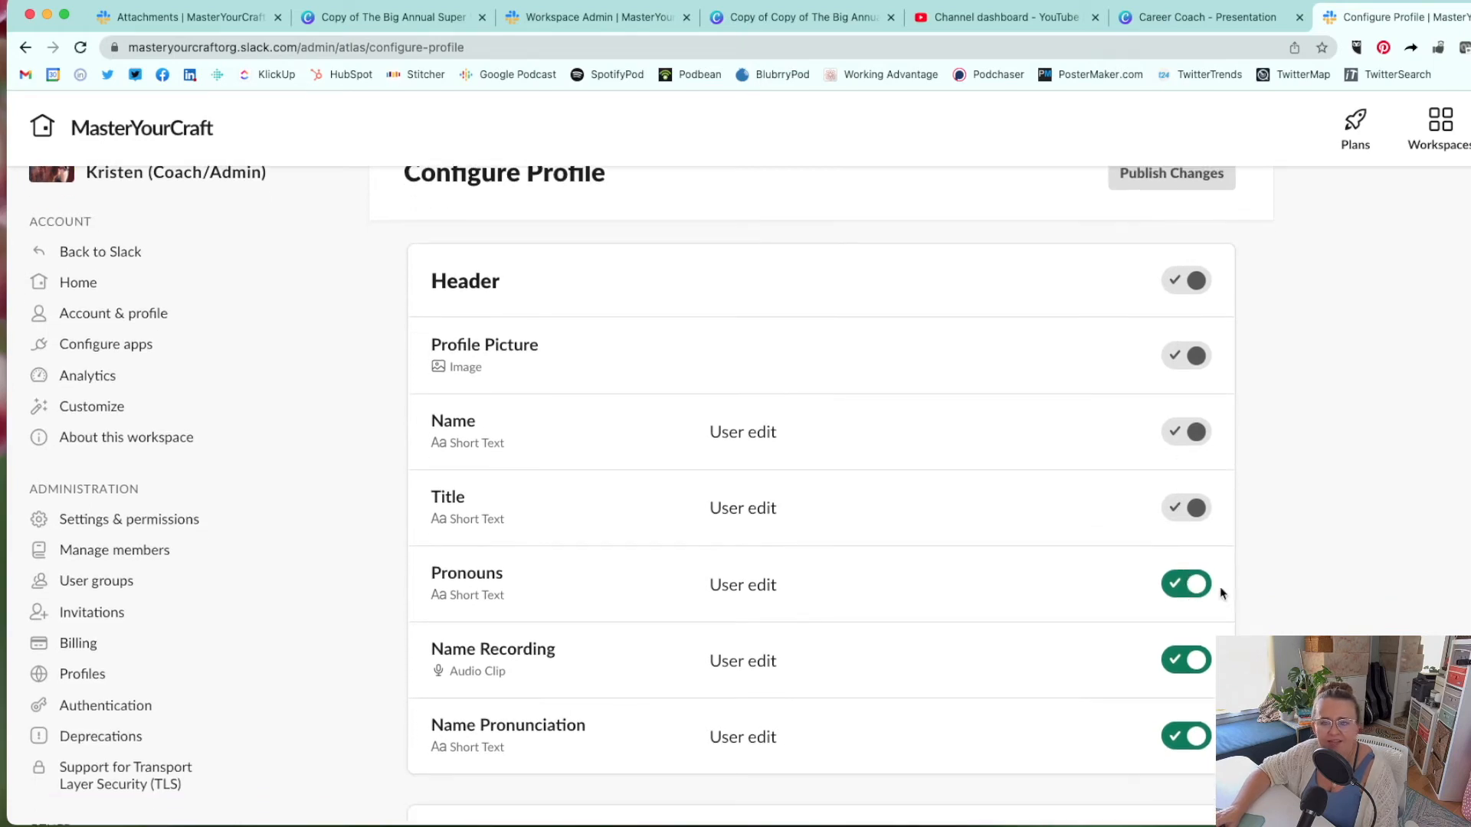
{"action": "scroll", "coordinate": [1146, 594], "scroll_direction": "down", "scroll_amount": 1}
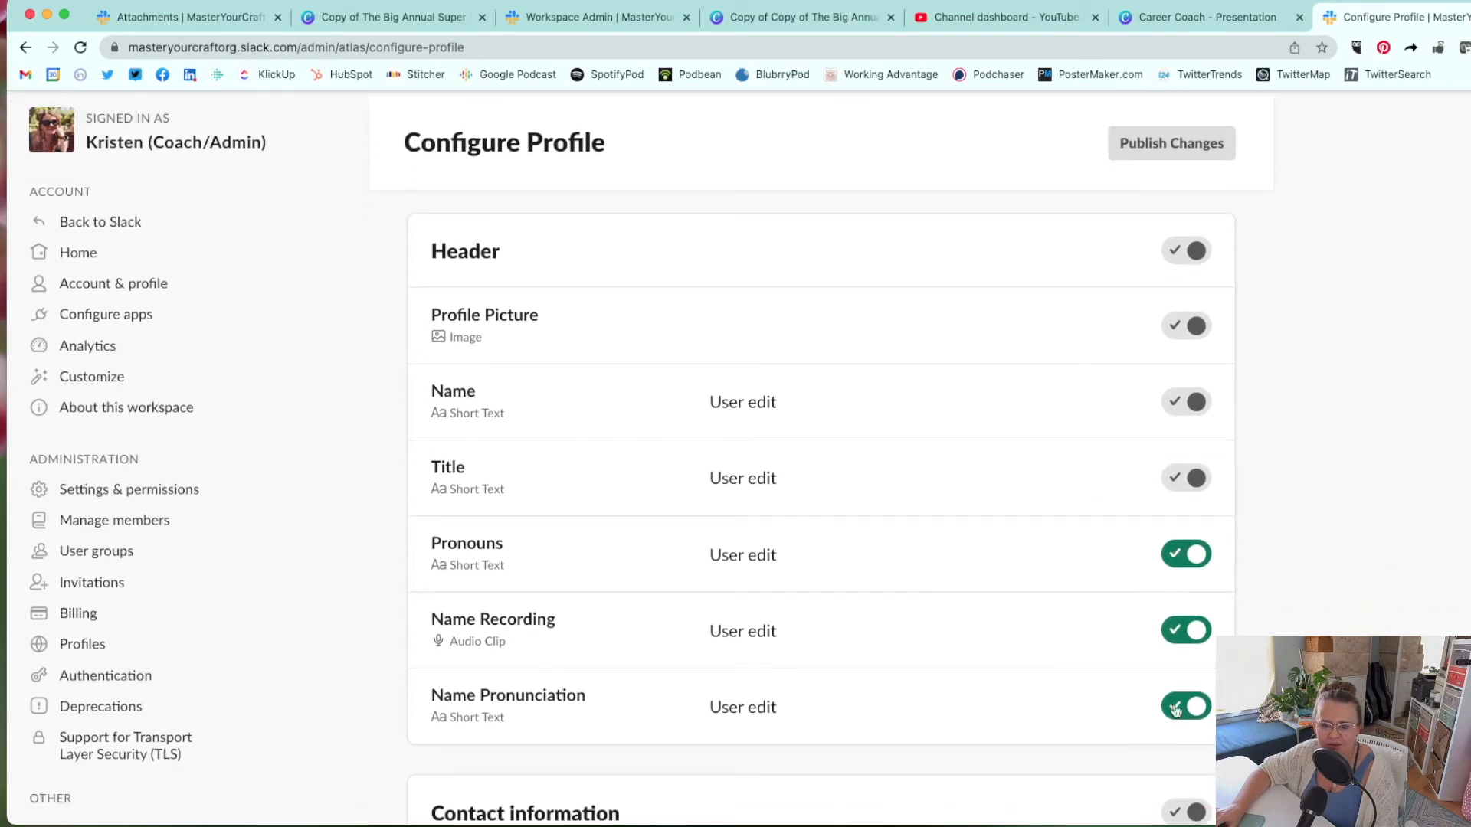
Review the Contact information, People and About me sections of the profile configuration
{"action": "scroll", "coordinate": [820, 460], "scroll_direction": "down", "scroll_amount": 10}
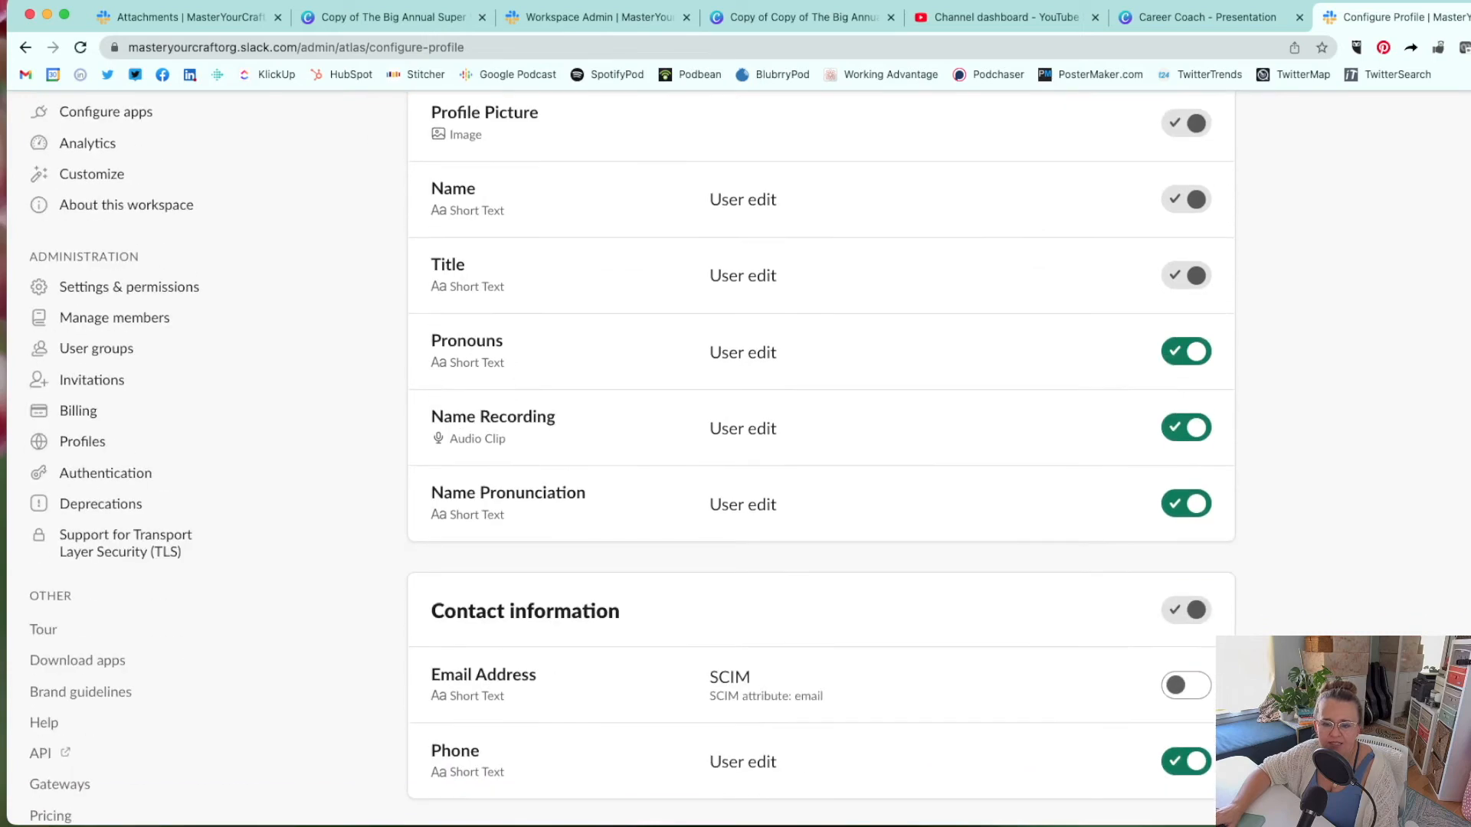
{"action": "scroll", "coordinate": [1127, 665], "scroll_direction": "down", "scroll_amount": 1}
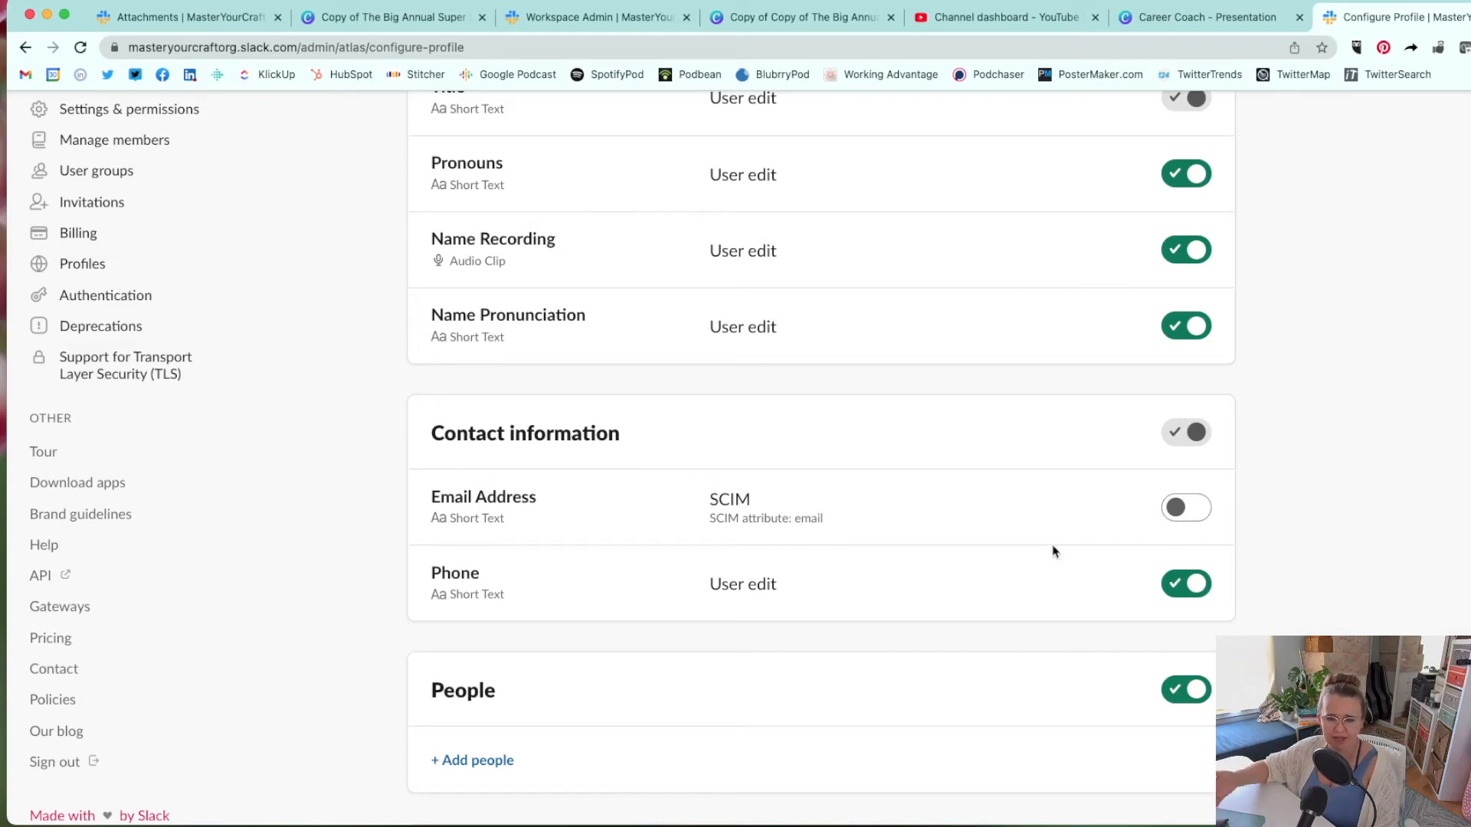
{"action": "scroll", "coordinate": [1053, 551], "scroll_direction": "down", "scroll_amount": 3}
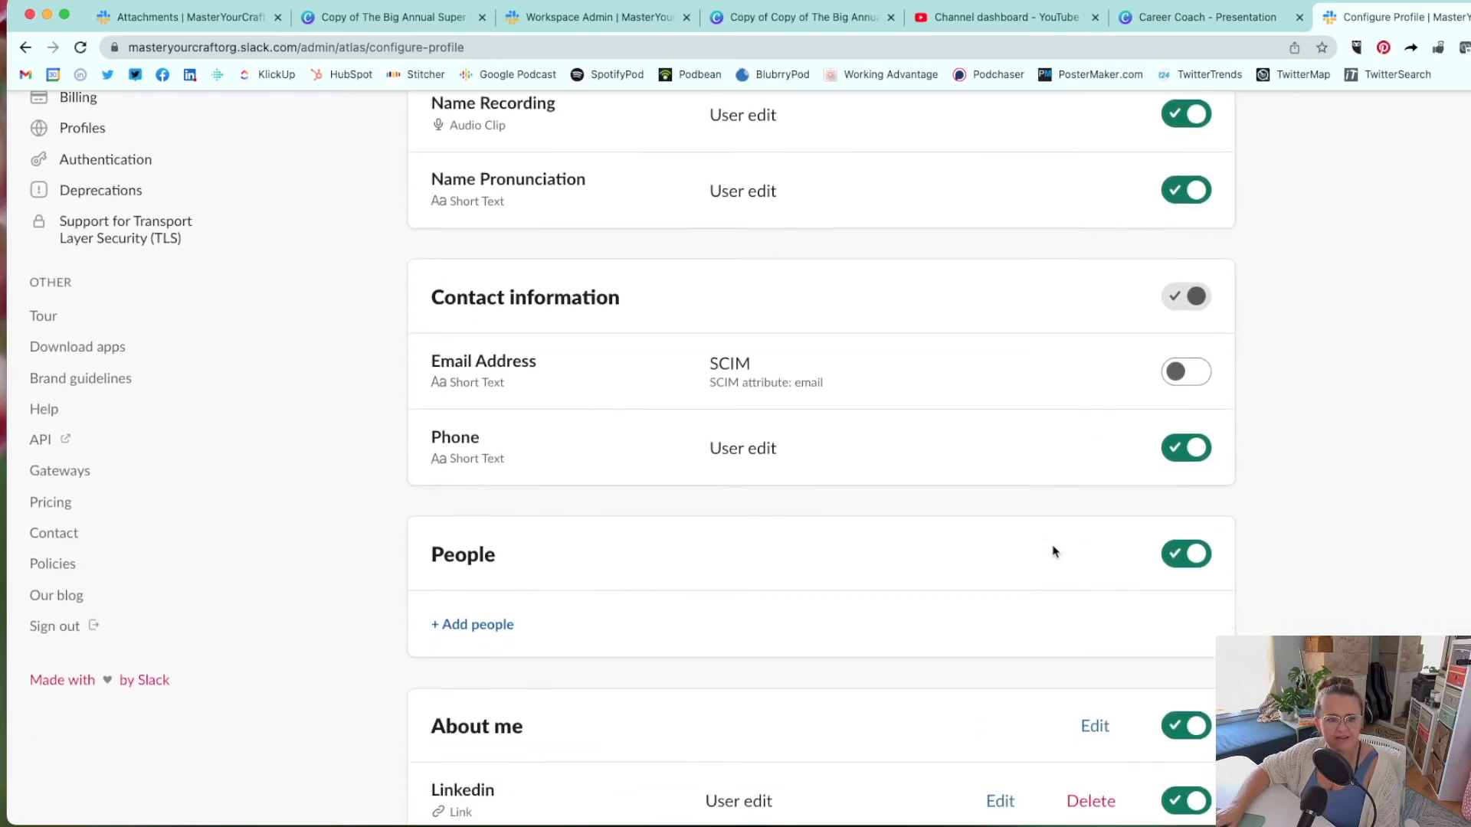
{"action": "scroll", "coordinate": [1054, 551], "scroll_direction": "down", "scroll_amount": 2}
{"action": "scroll", "coordinate": [1054, 552], "scroll_direction": "down", "scroll_amount": 3}
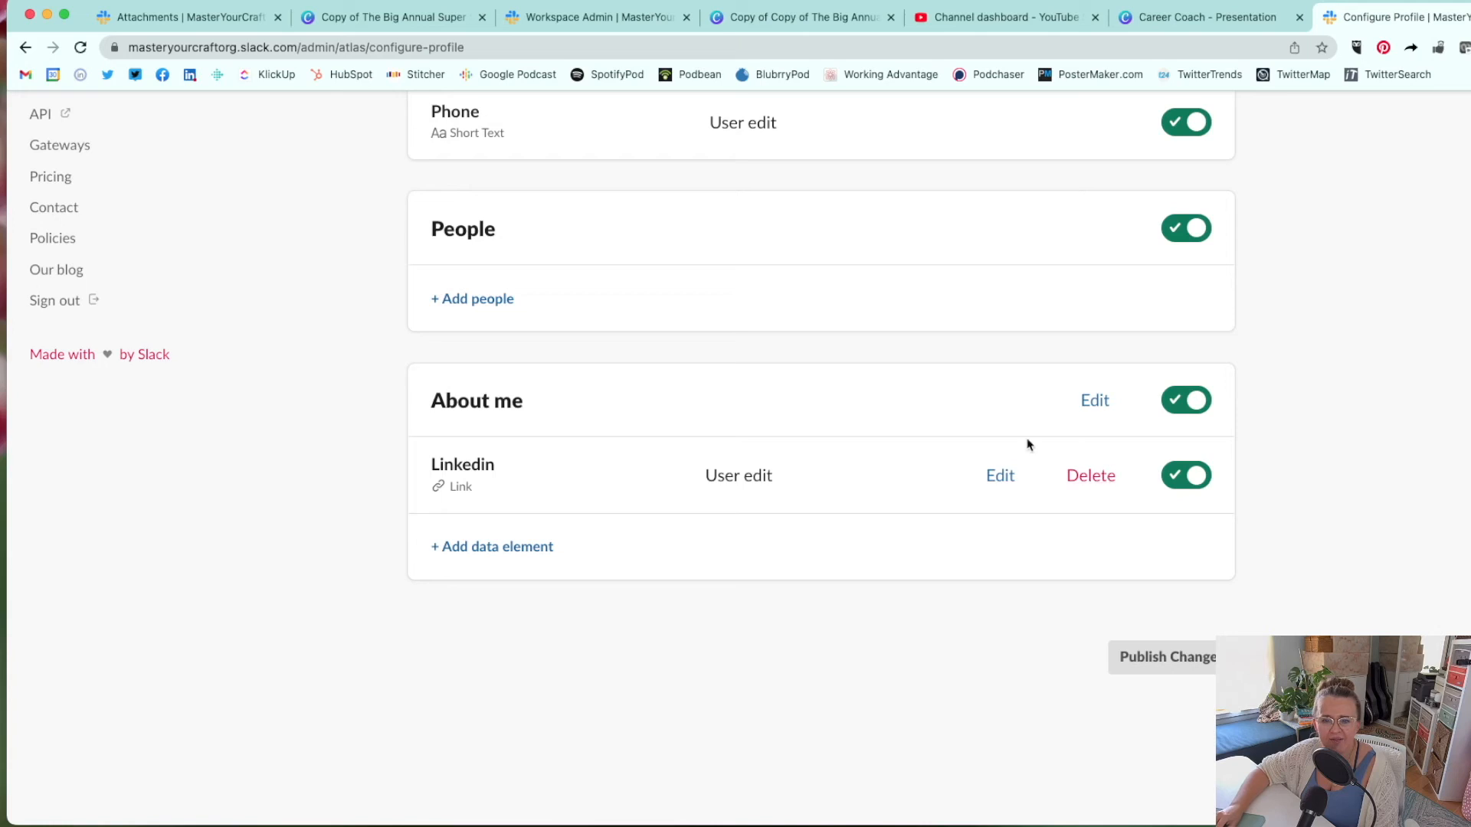
Add a user-edited short text data element labelled Linkedin to the About me section
{"action": "left_click", "coordinate": [515, 548]}
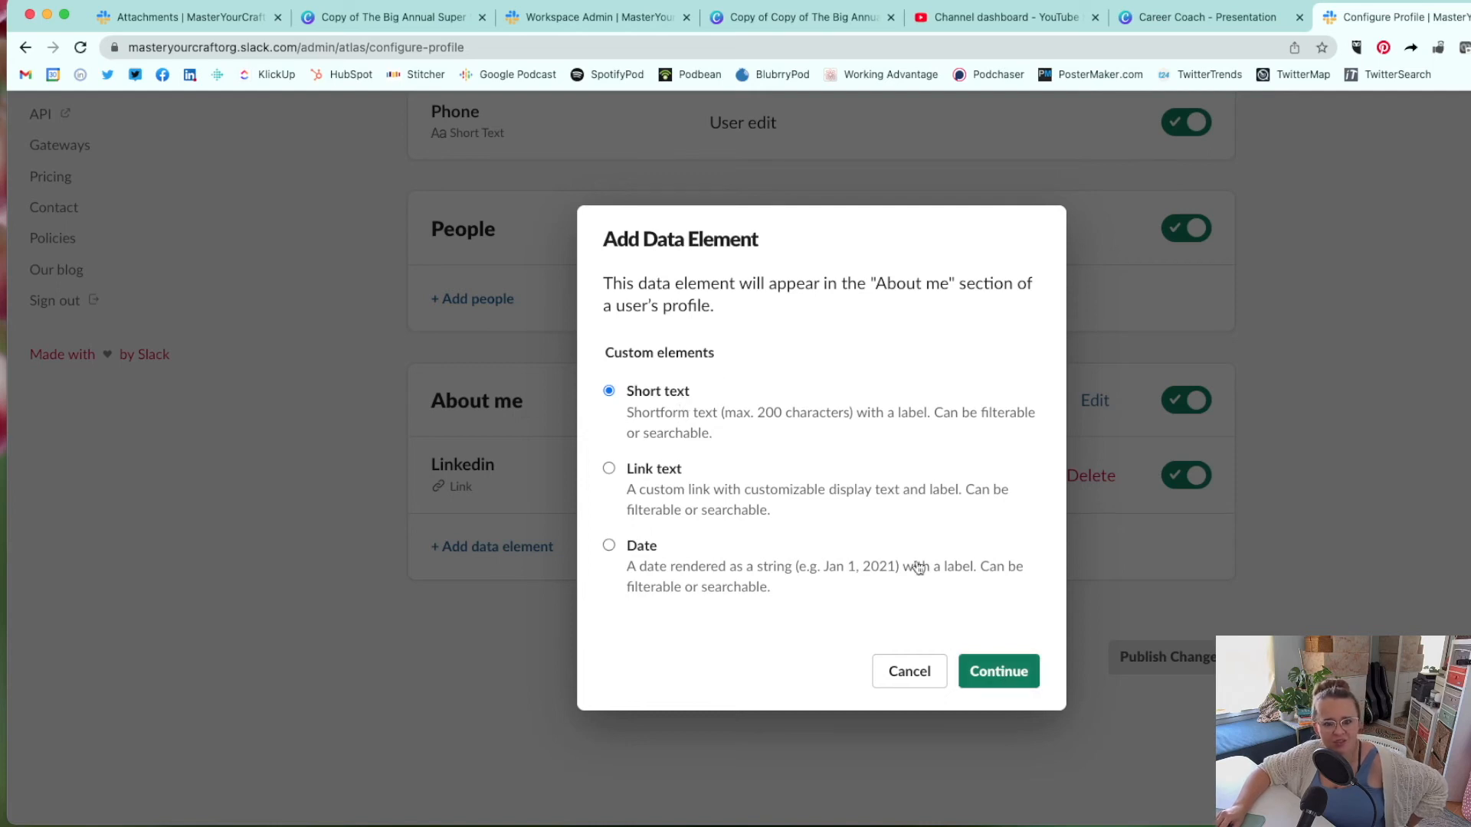
{"action": "left_click", "coordinate": [1011, 685]}
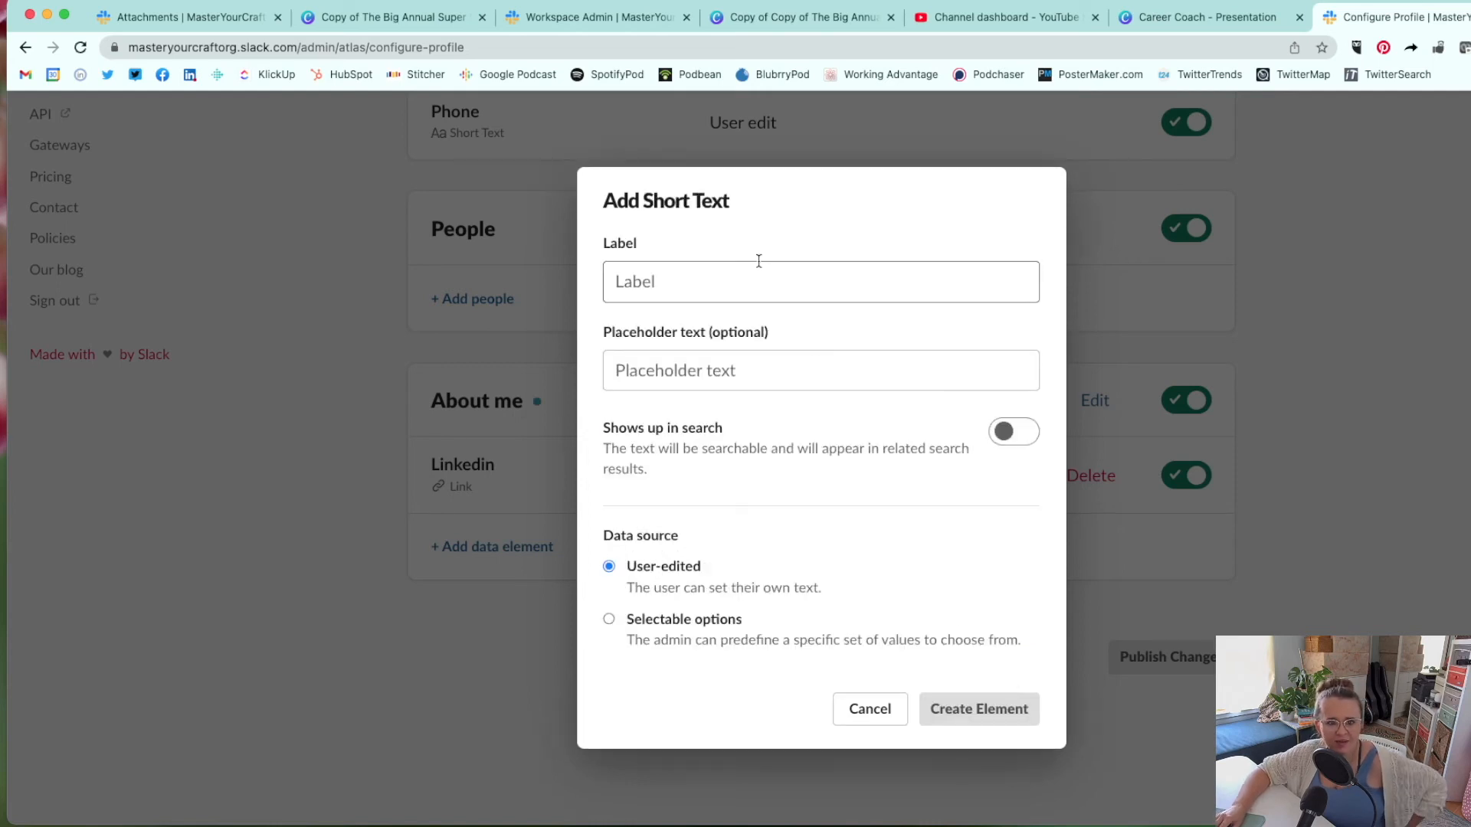
{"action": "left_click", "coordinate": [695, 281]}
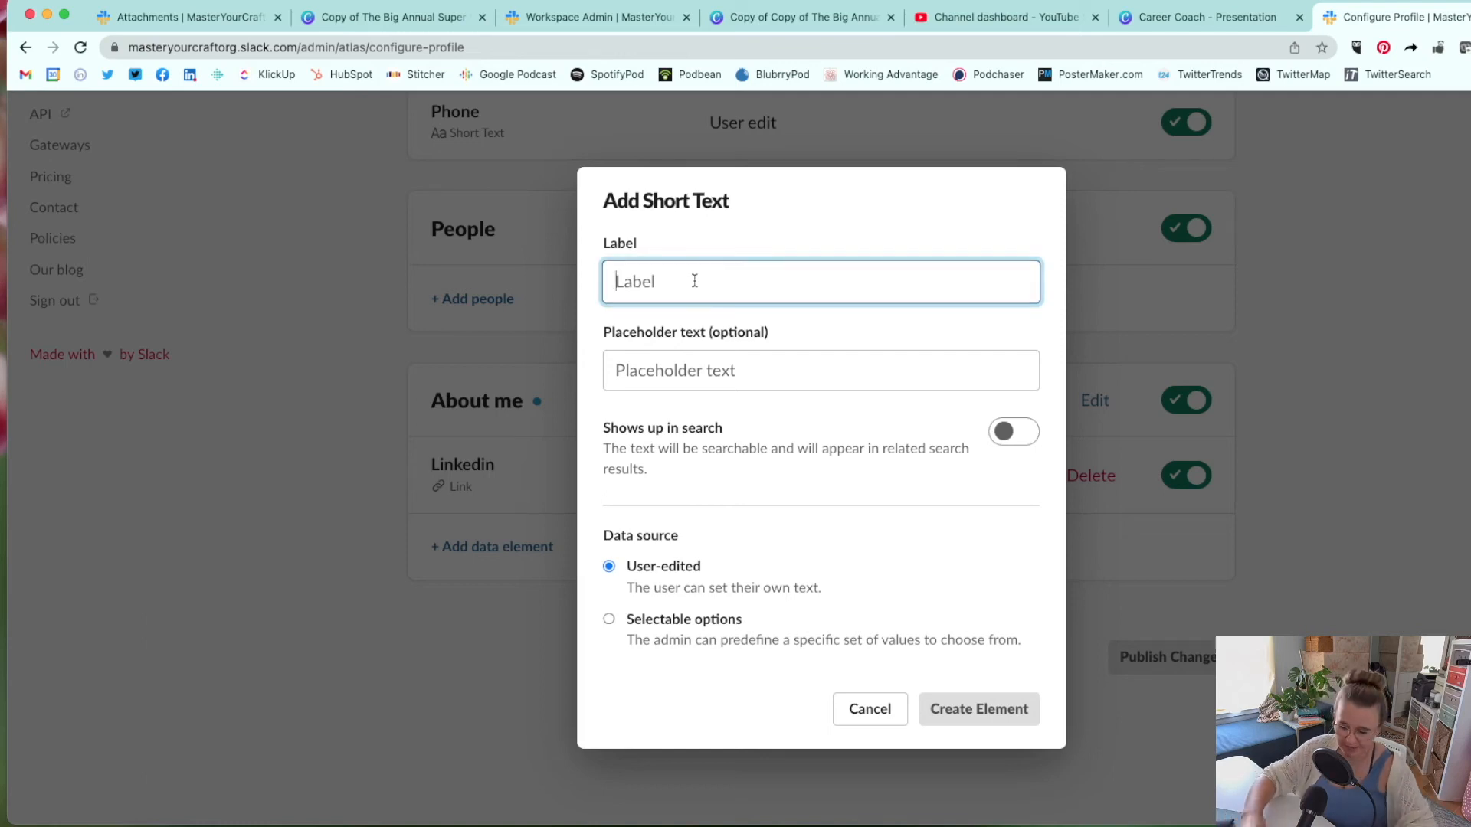
{"action": "type", "text": "Linkedin"}
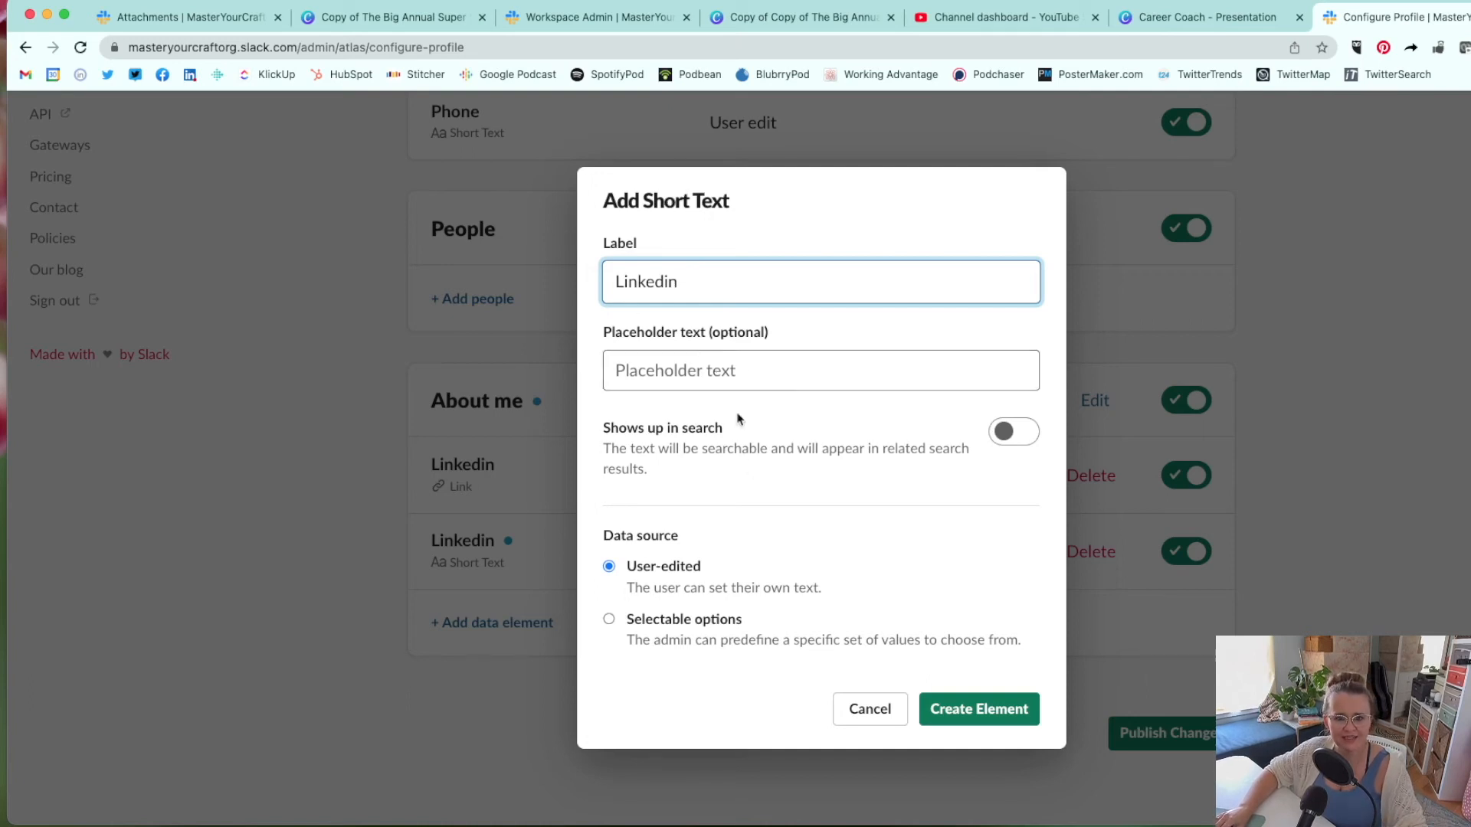
{"action": "left_click", "coordinate": [983, 719]}
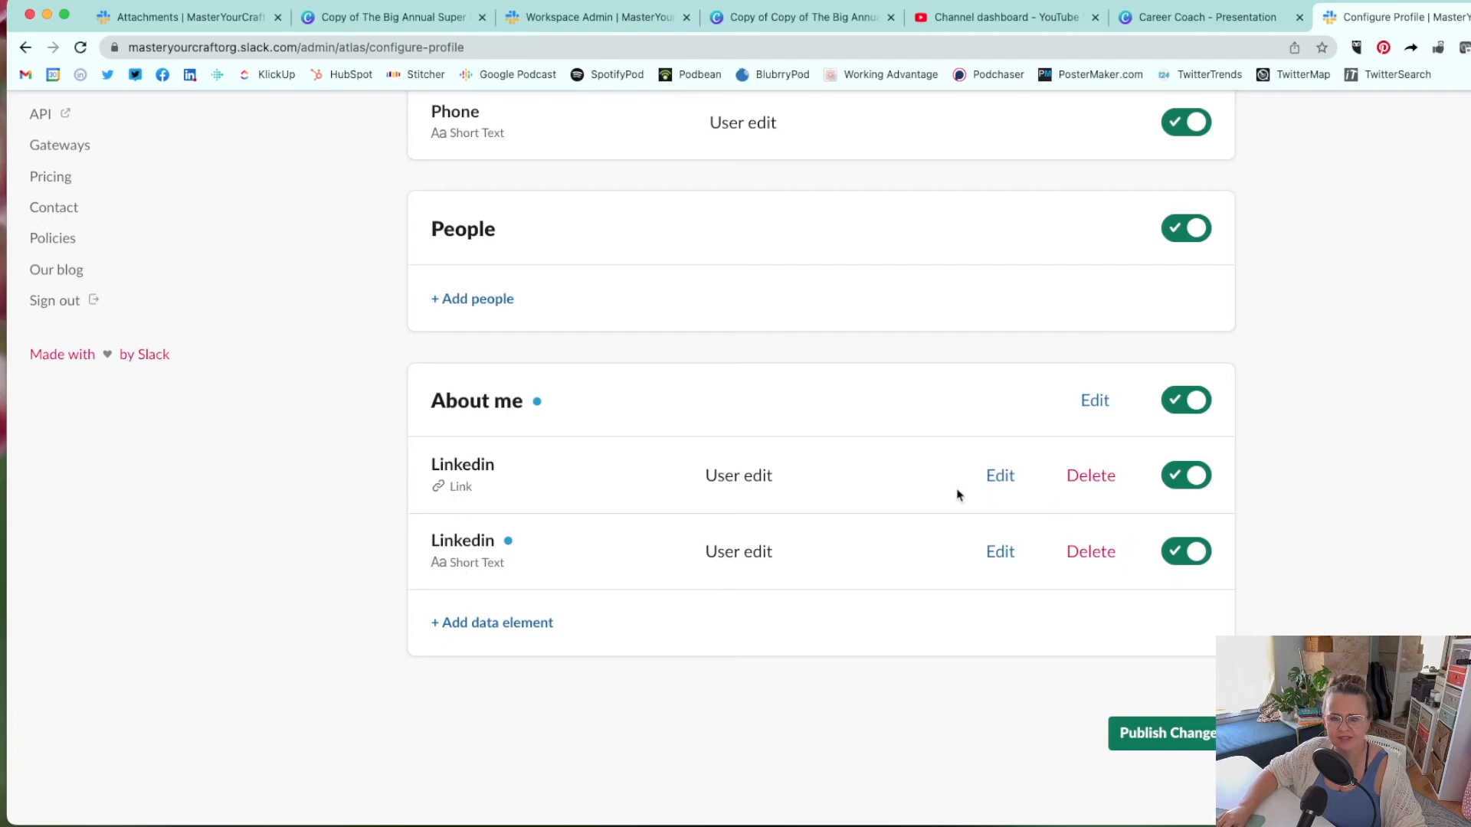
Check the edit options of the Linkedin link element, and disable and delete the duplicate Linkedin short text element
{"action": "left_click", "coordinate": [1000, 476]}
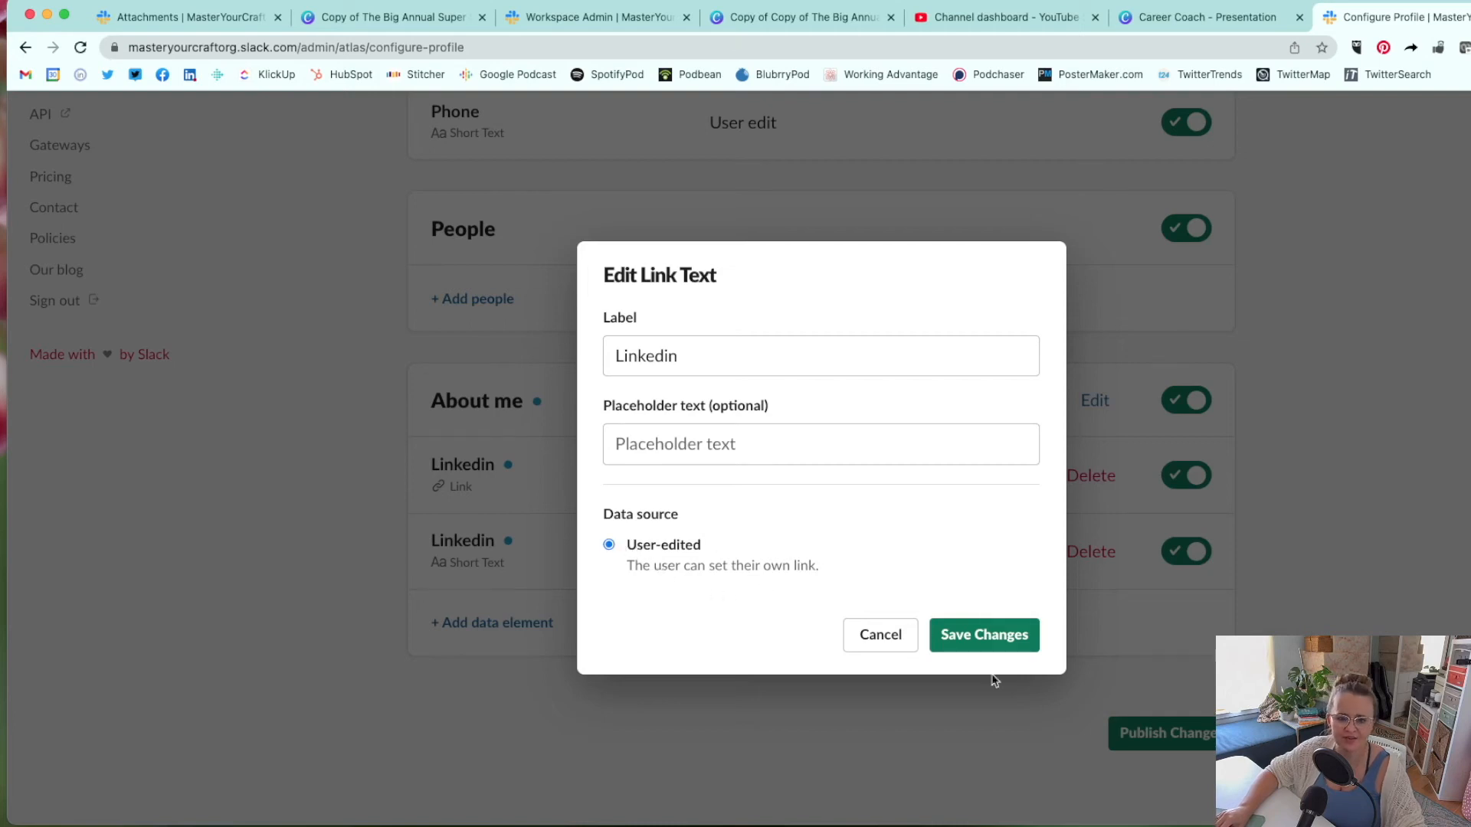
{"action": "left_click", "coordinate": [886, 645]}
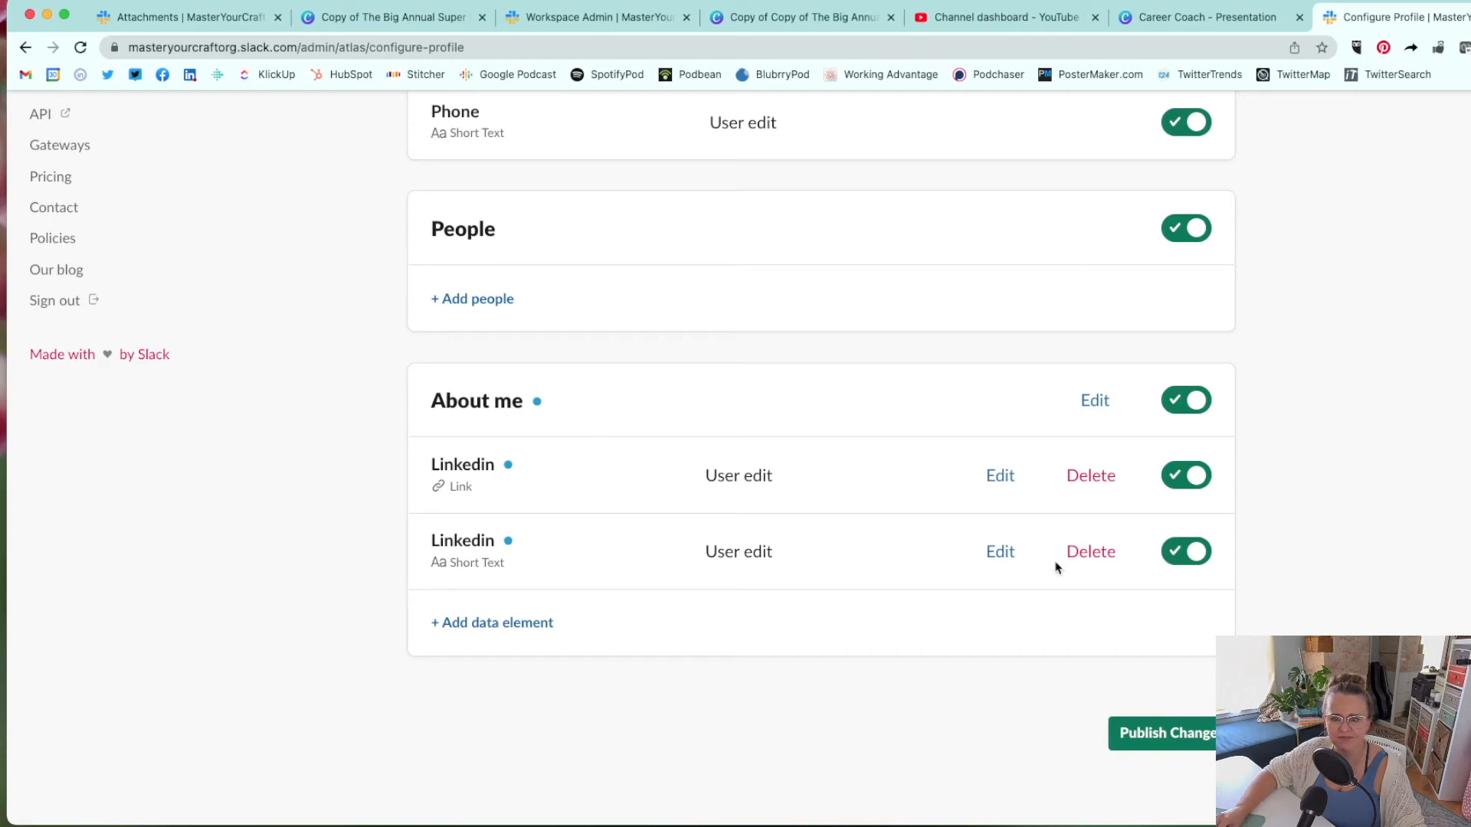
{"action": "left_click", "coordinate": [1184, 553]}
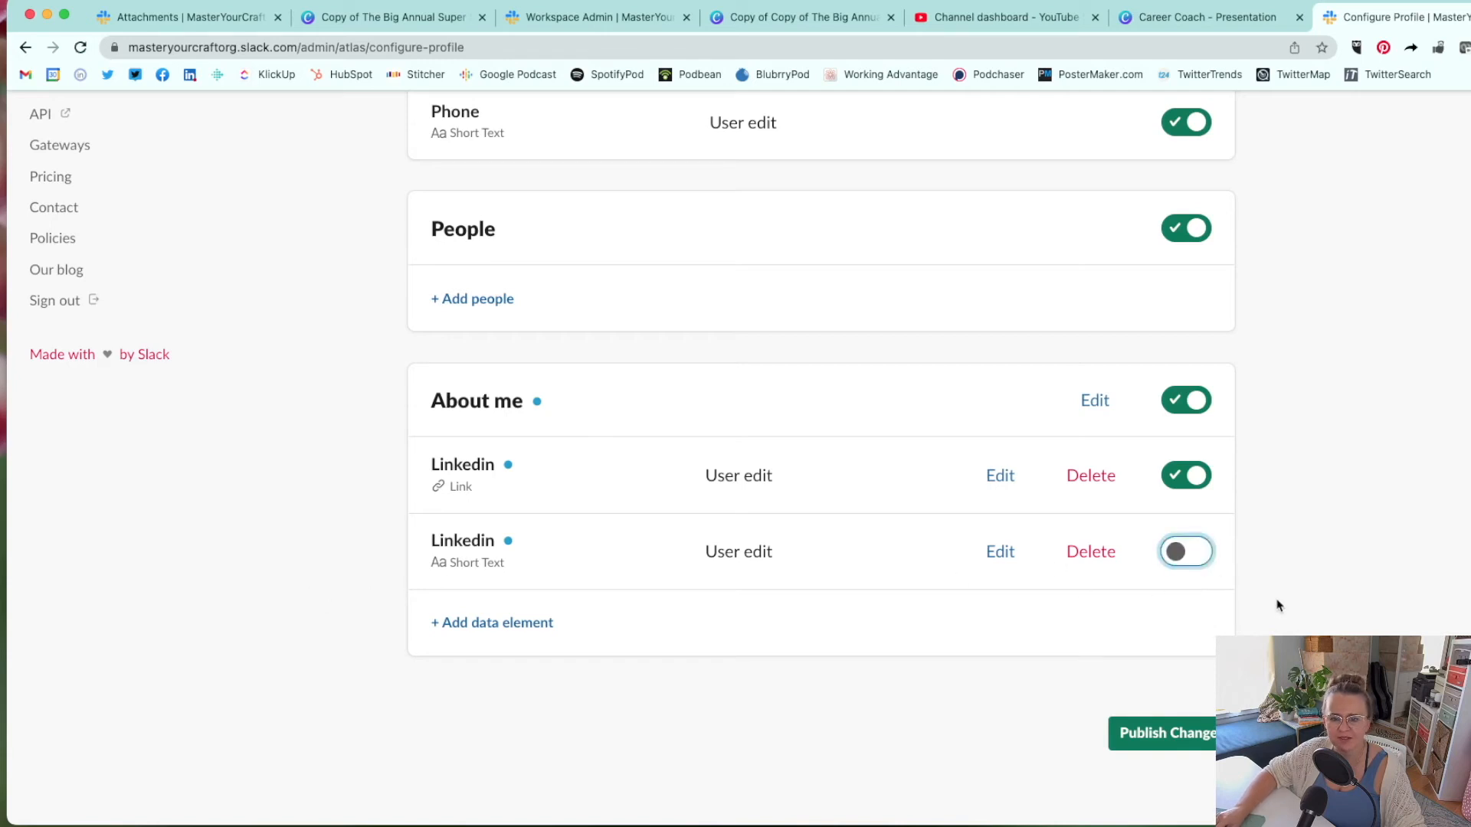
{"action": "left_click", "coordinate": [1107, 557]}
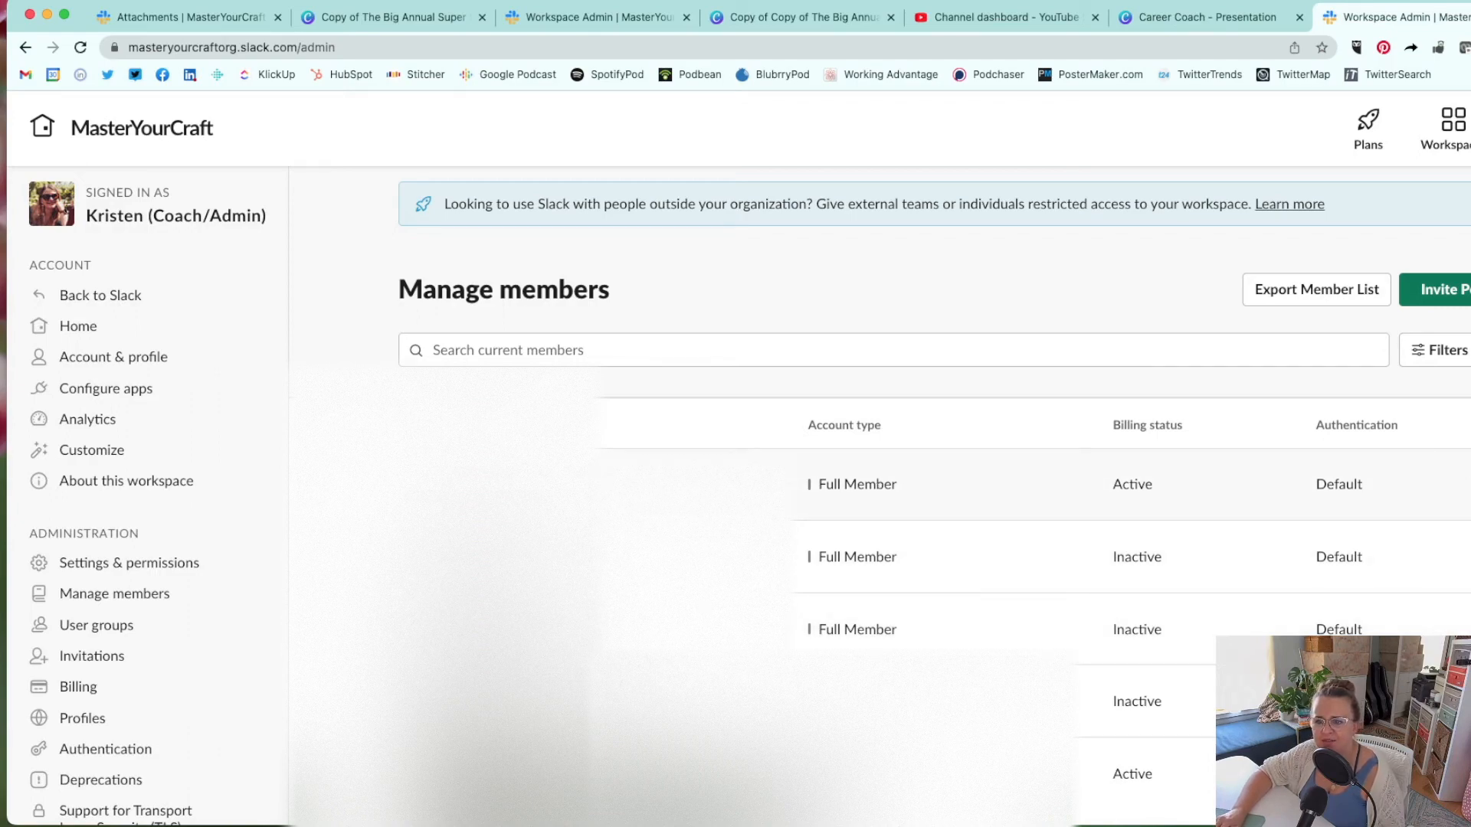
Open the account type choices for the first listed member and the help article about account types
{"action": "left_click", "coordinate": [1460, 485]}
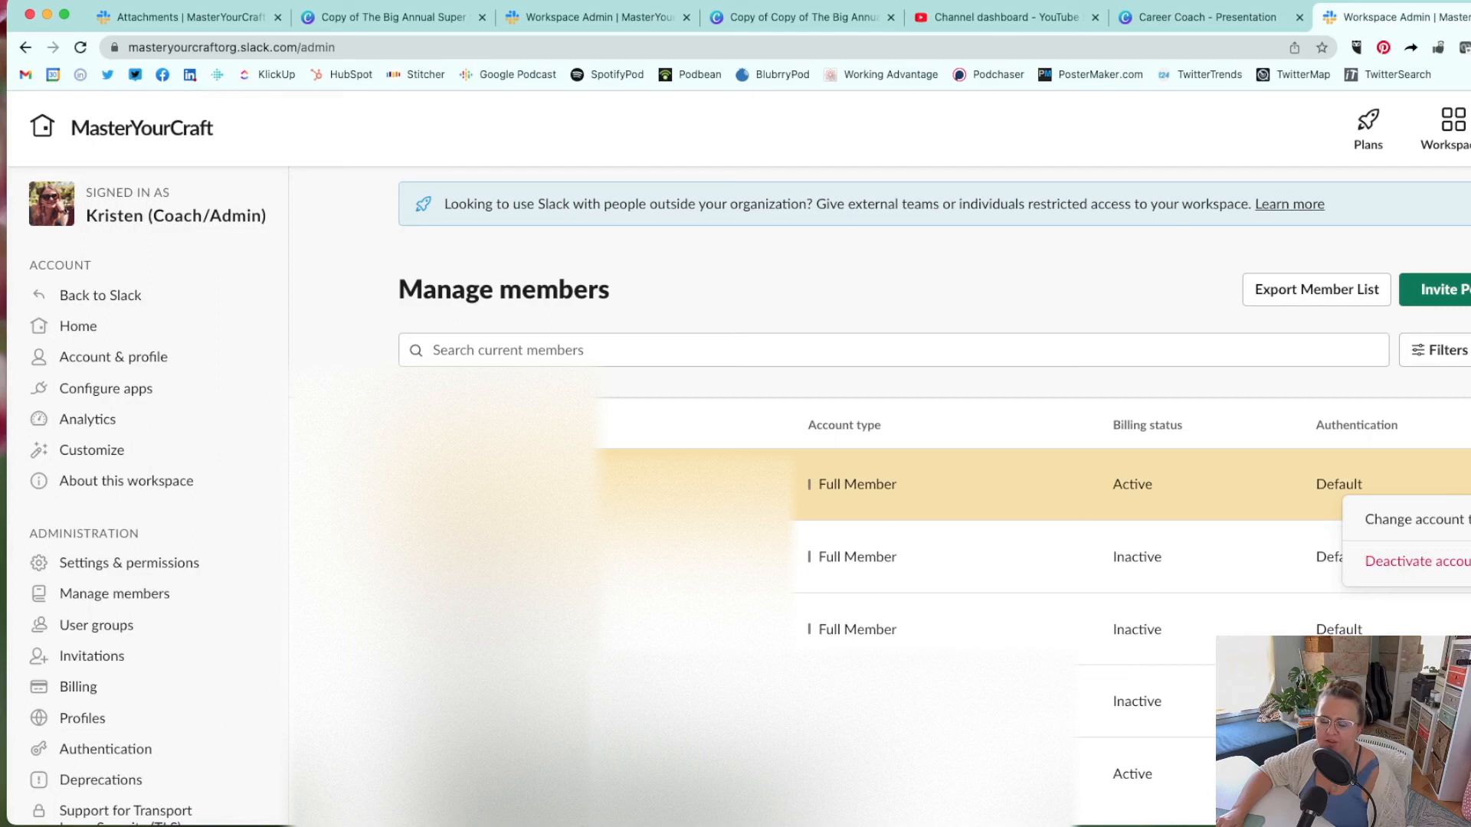
{"action": "left_click", "coordinate": [1437, 524]}
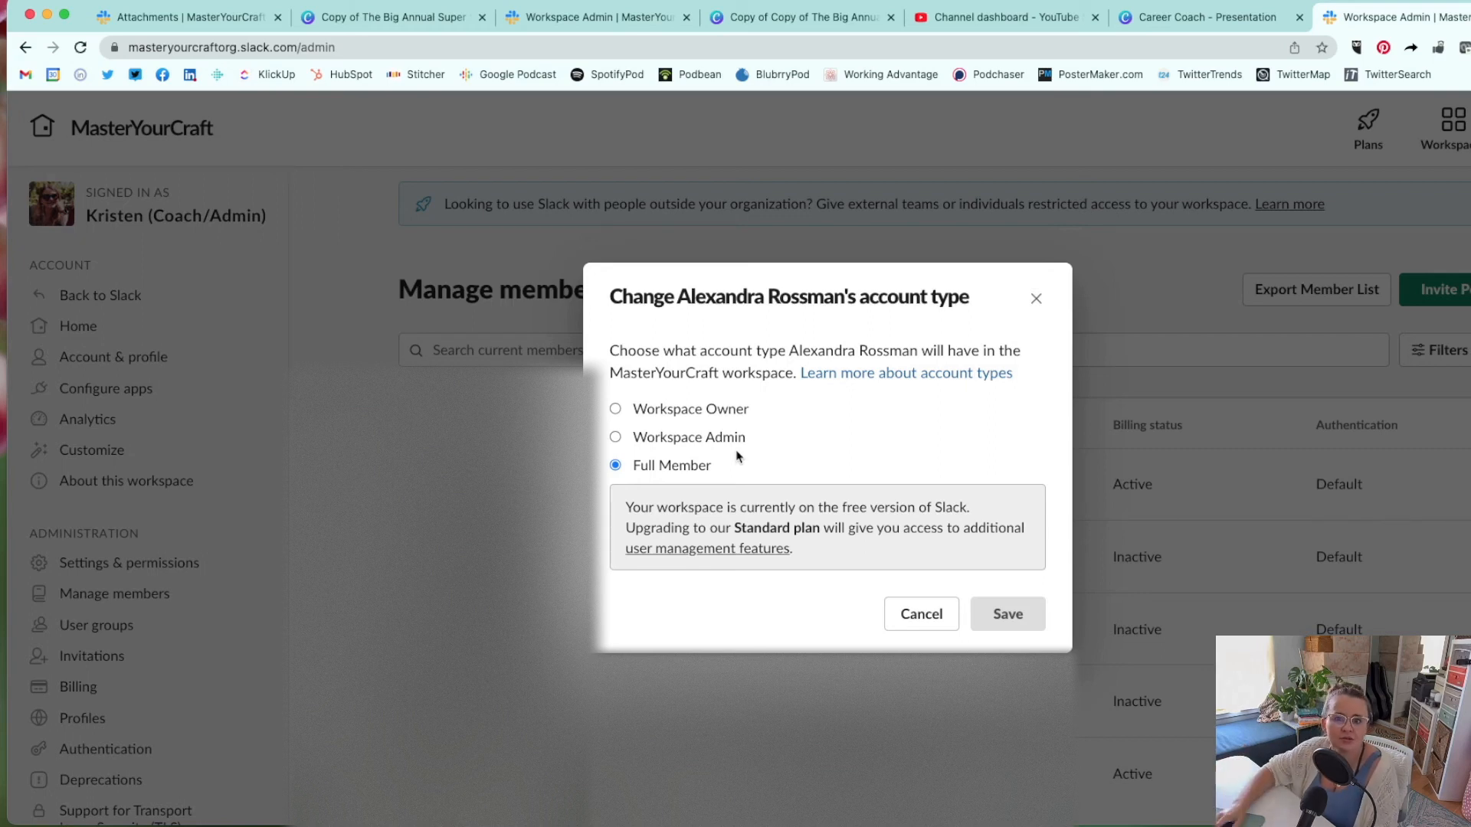
{"action": "left_click", "coordinate": [857, 376]}
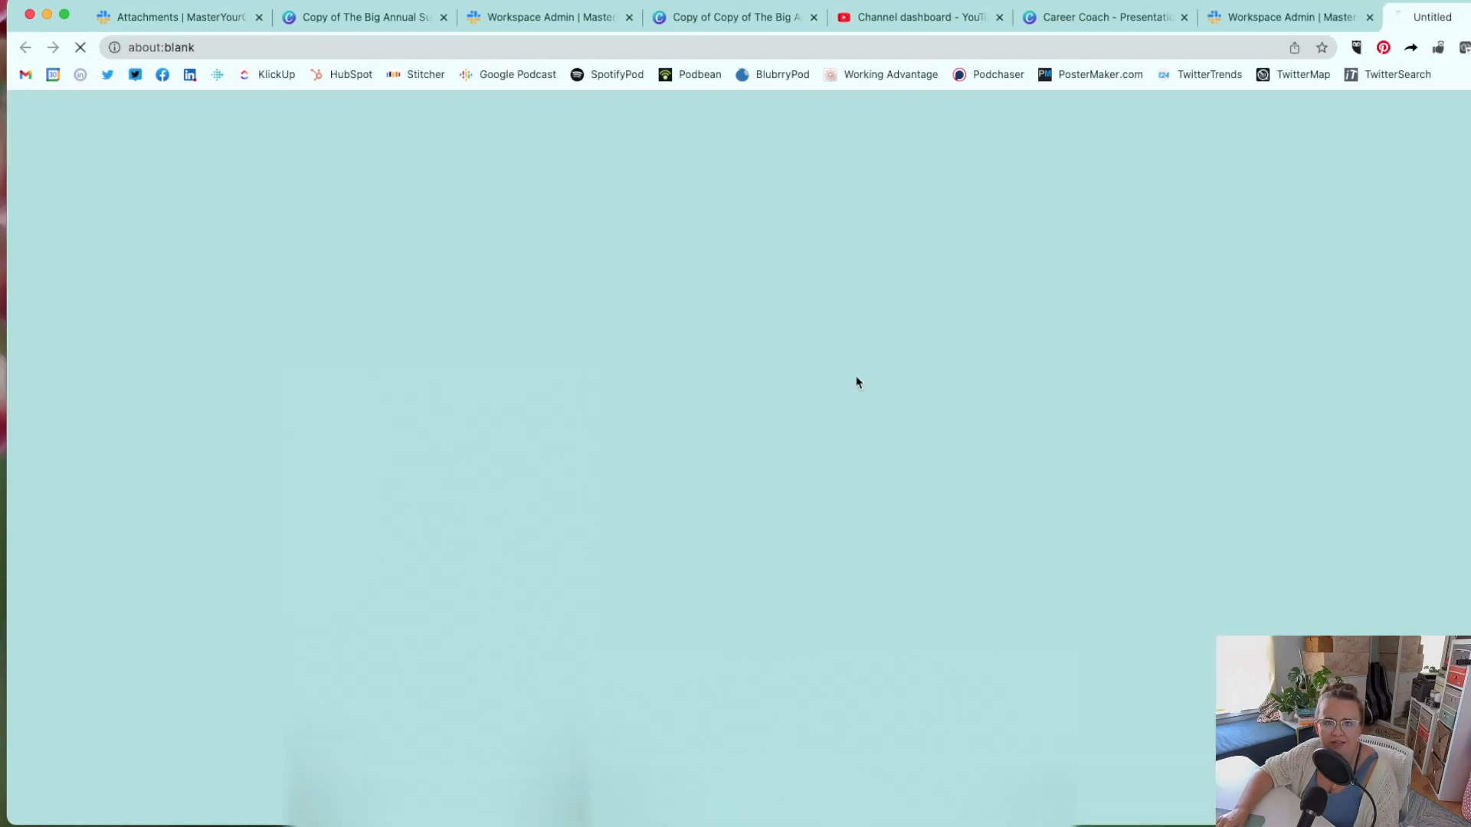
Read the Roles in Slack list in the help article, from Workspace Primary Owner to Invited members
{"action": "scroll", "coordinate": [944, 632], "scroll_direction": "down", "scroll_amount": 6}
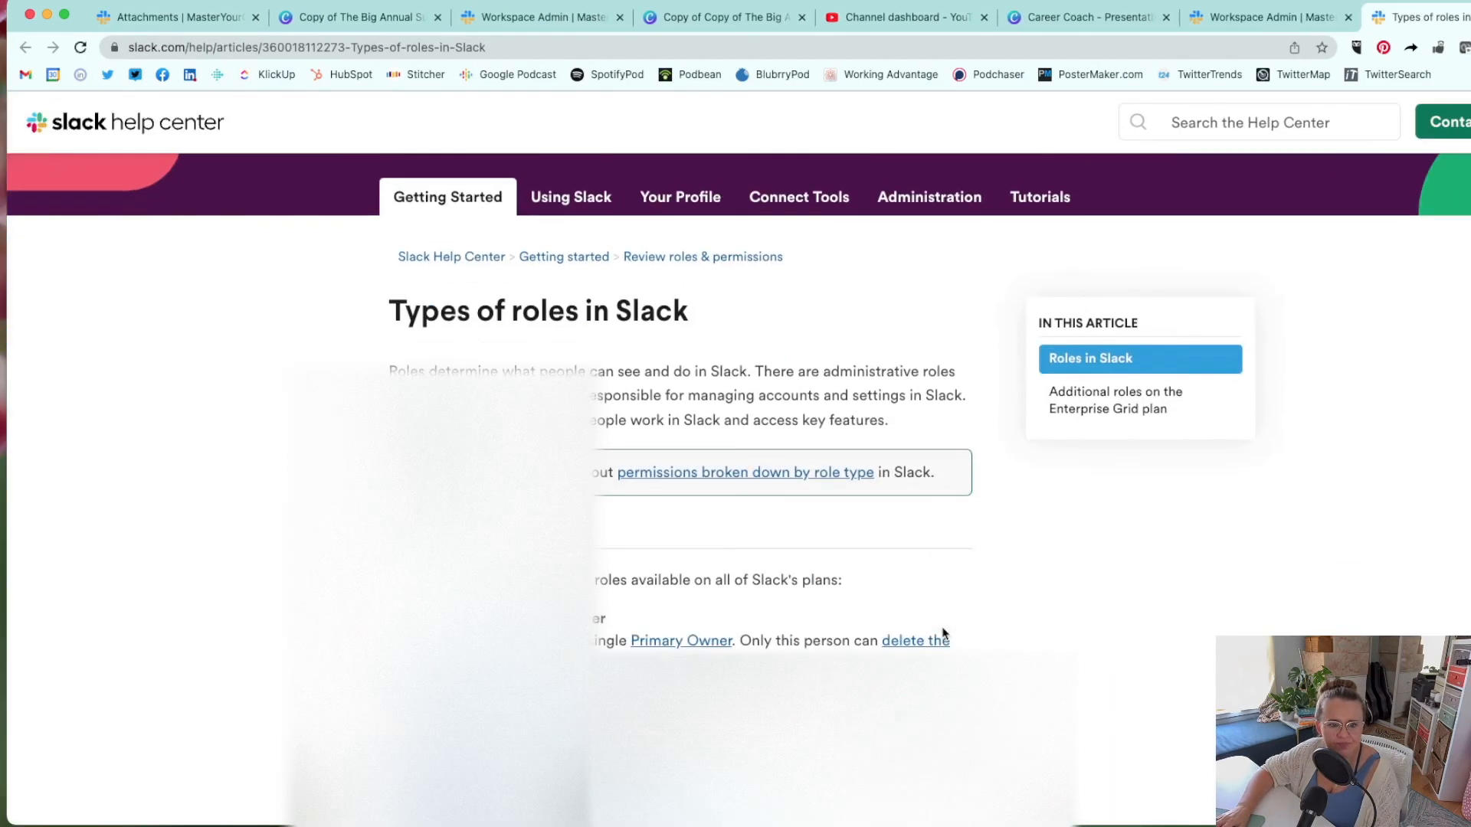
{"action": "scroll", "coordinate": [945, 633], "scroll_direction": "down", "scroll_amount": 2}
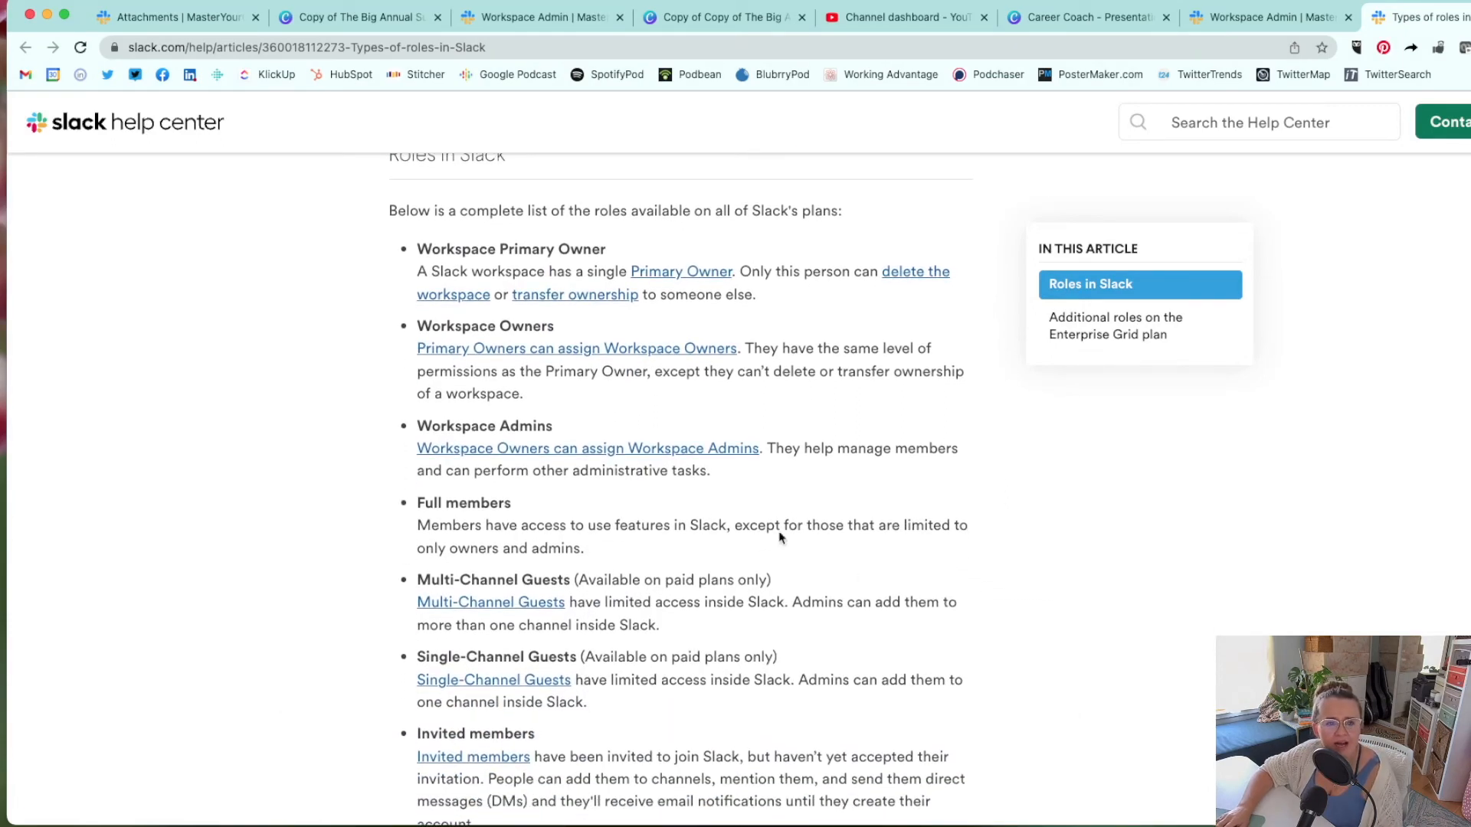
{"action": "scroll", "coordinate": [740, 493], "scroll_direction": "down", "scroll_amount": 4}
{"action": "scroll", "coordinate": [740, 491], "scroll_direction": "up", "scroll_amount": 2}
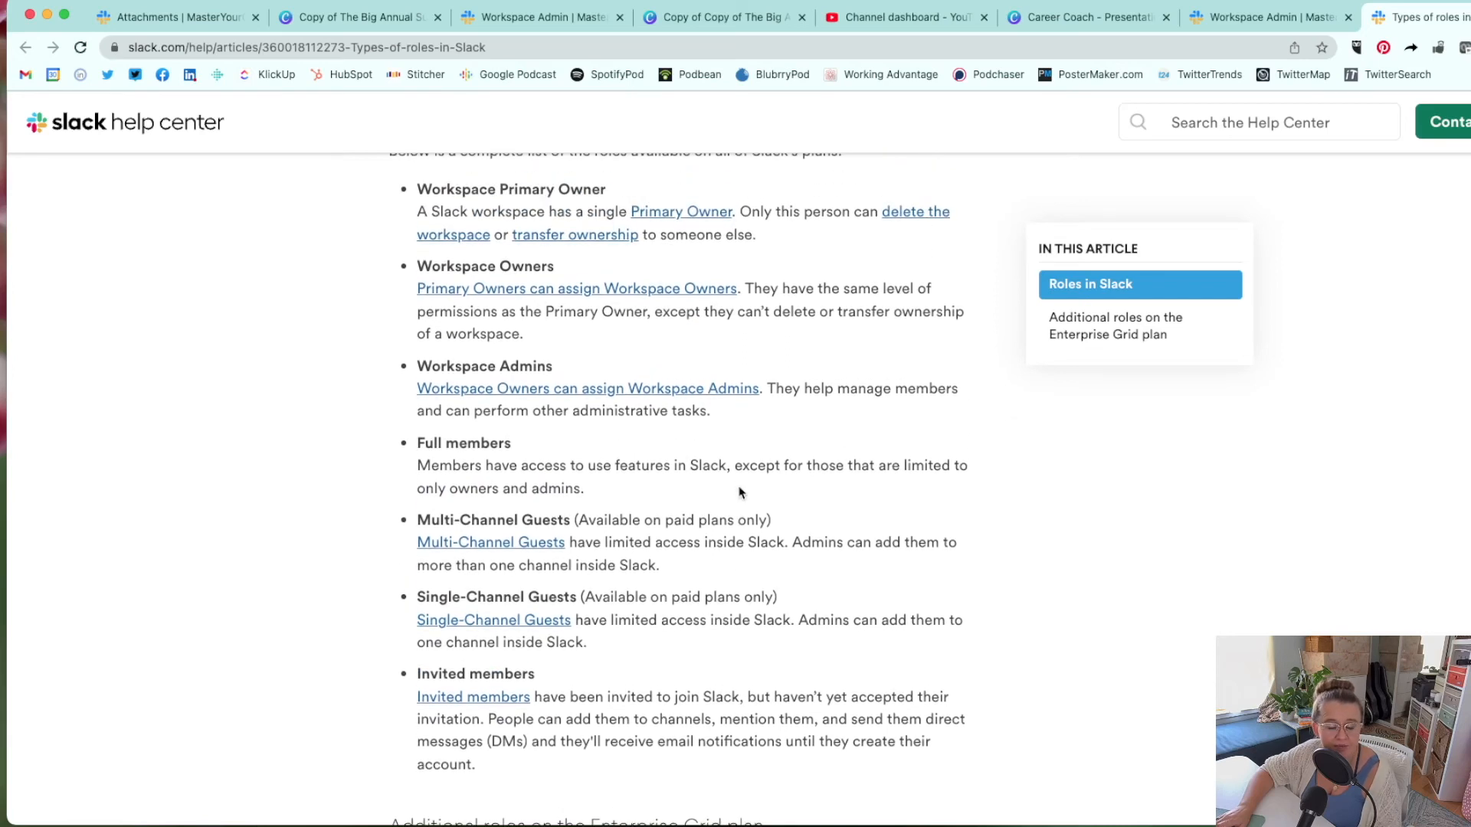
{"action": "scroll", "coordinate": [738, 490], "scroll_direction": "up", "scroll_amount": 2}
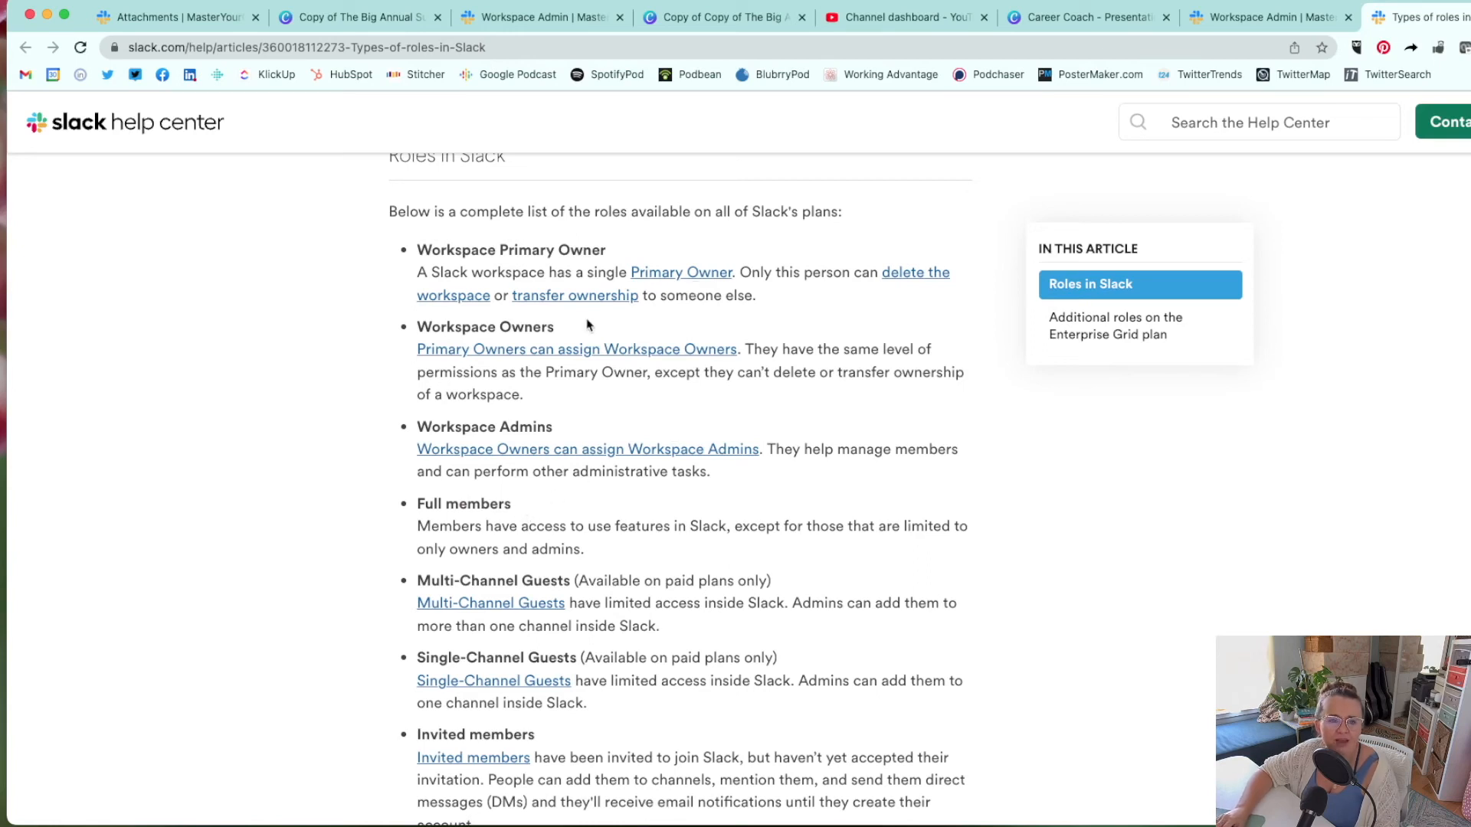
Highlight the owner, Workspace Admins, Full members and guest role entries in the article one after another
{"action": "left_click_drag", "start_coordinate": [558, 331], "coordinate": [408, 251]}
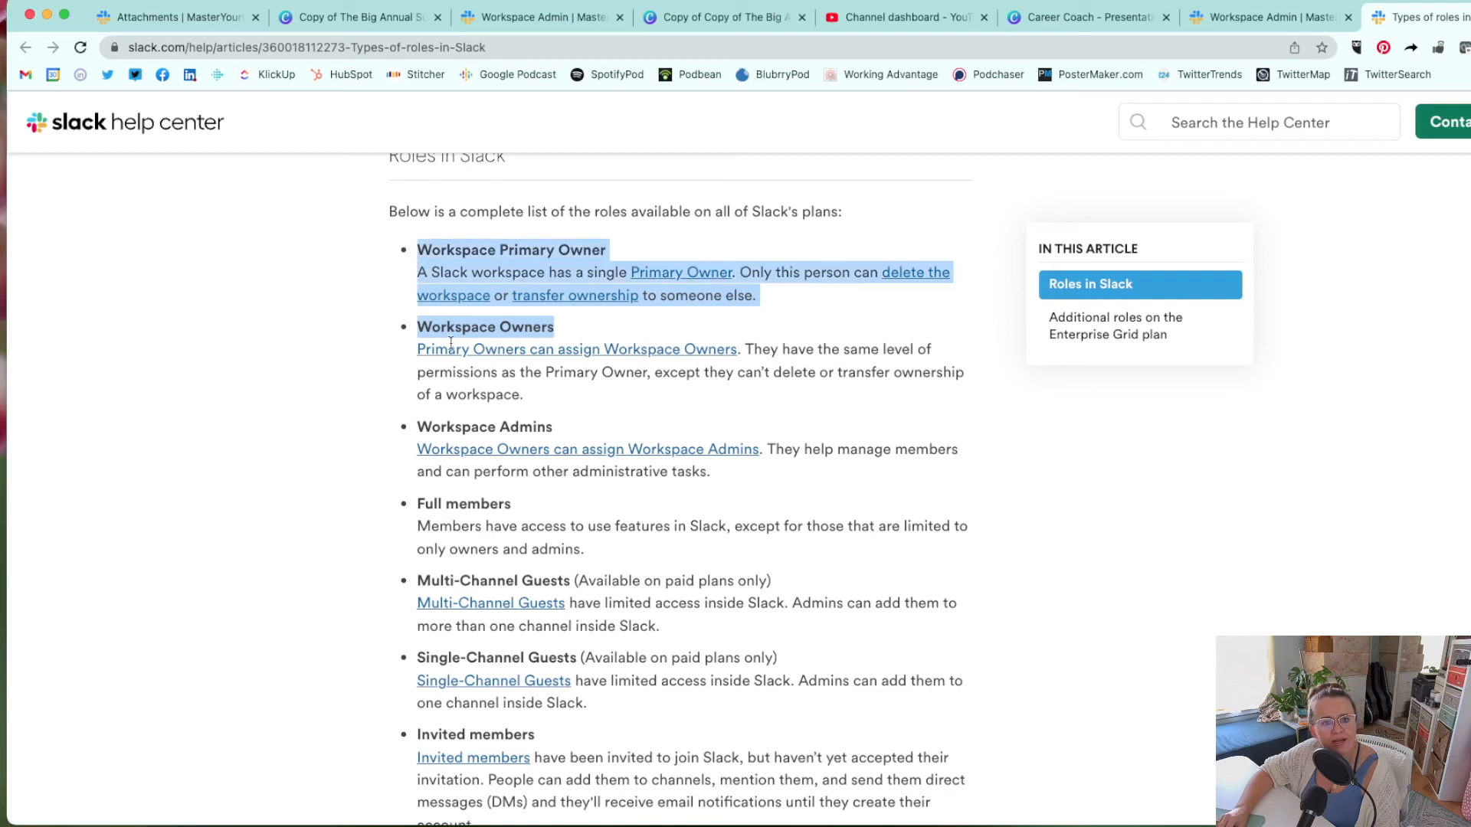
{"action": "left_click_drag", "start_coordinate": [536, 410], "coordinate": [398, 250]}
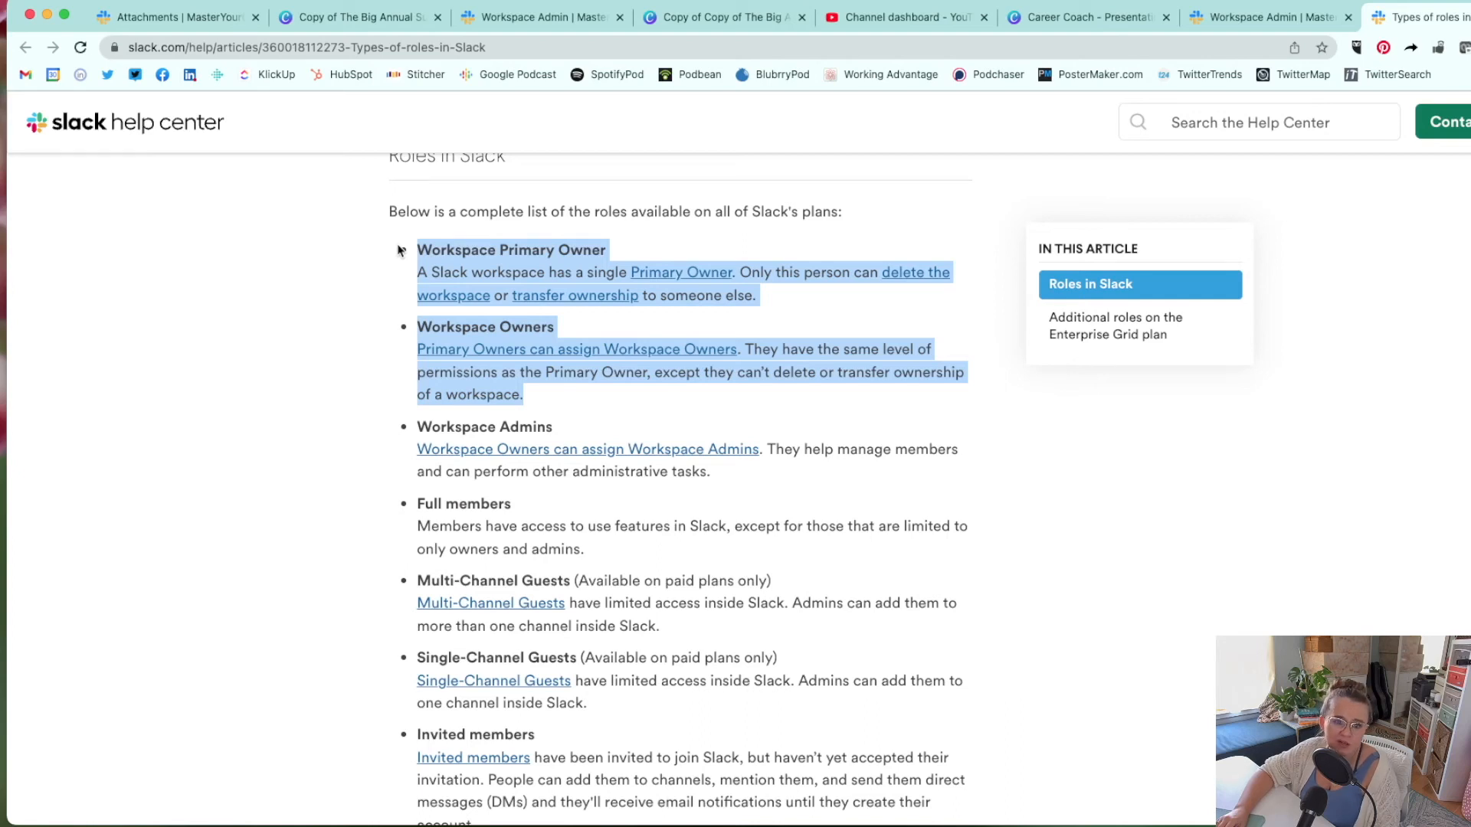
{"action": "left_click_drag", "start_coordinate": [576, 417], "coordinate": [423, 425]}
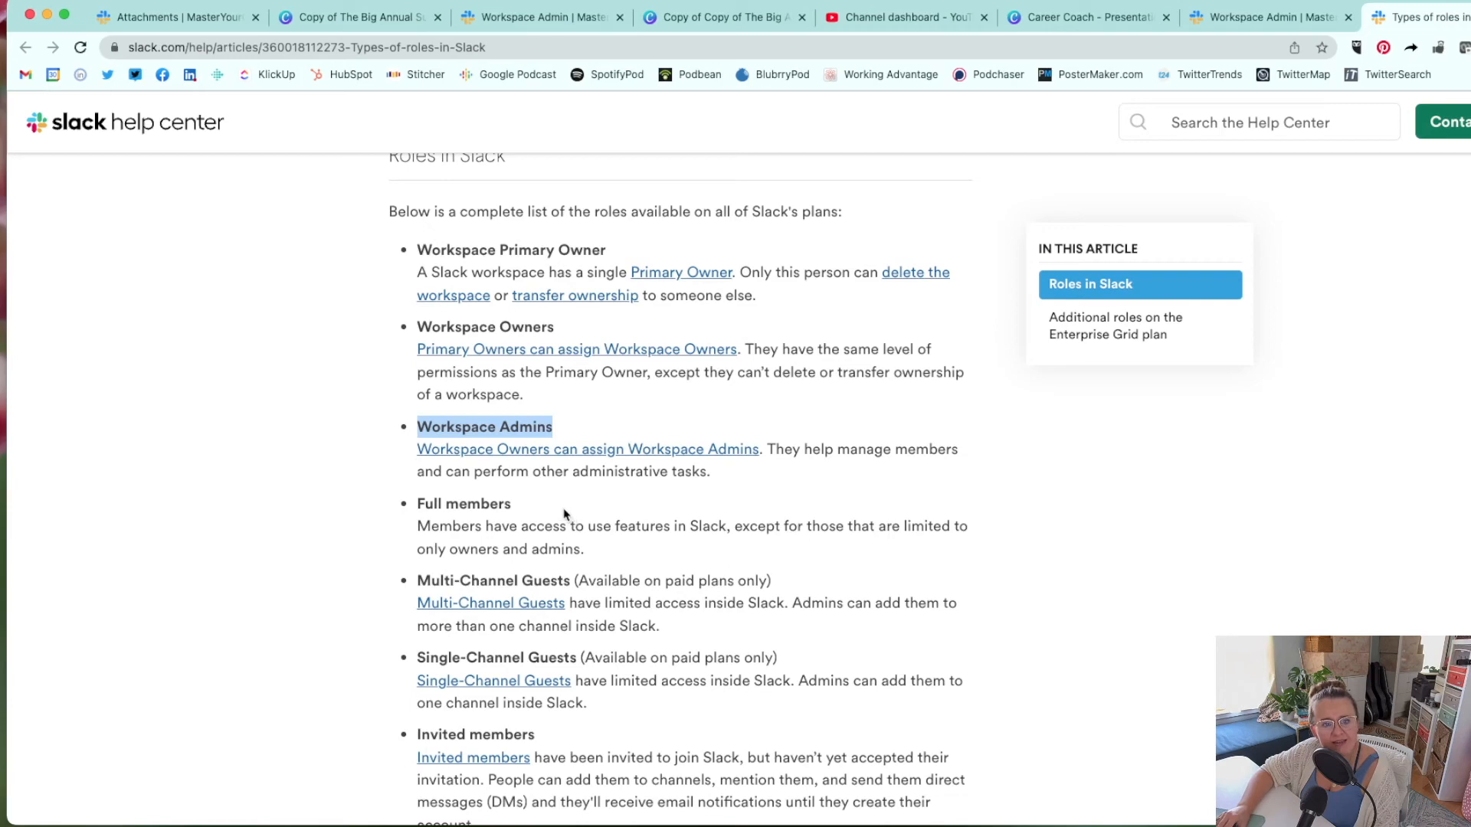
{"action": "left_click_drag", "start_coordinate": [568, 512], "coordinate": [411, 512]}
{"action": "left_click_drag", "start_coordinate": [418, 576], "coordinate": [620, 649]}
Skim the Additional roles on the Enterprise Grid plan and System roles sections, and return to the main roles list
{"action": "scroll", "coordinate": [618, 713], "scroll_direction": "down", "scroll_amount": 8}
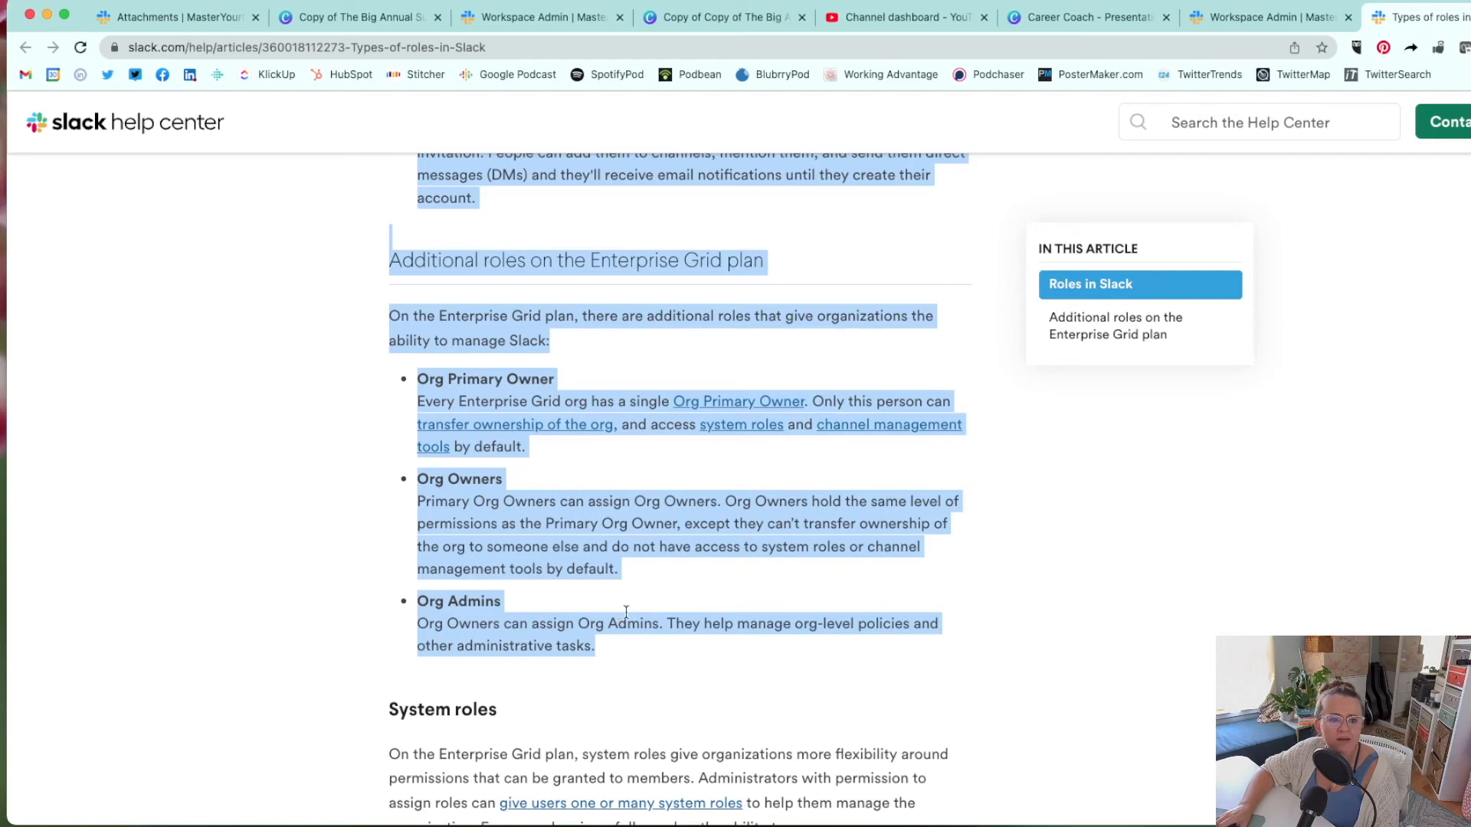
{"action": "scroll", "coordinate": [625, 613], "scroll_direction": "up", "scroll_amount": 4}
{"action": "scroll", "coordinate": [625, 612], "scroll_direction": "up", "scroll_amount": 3}
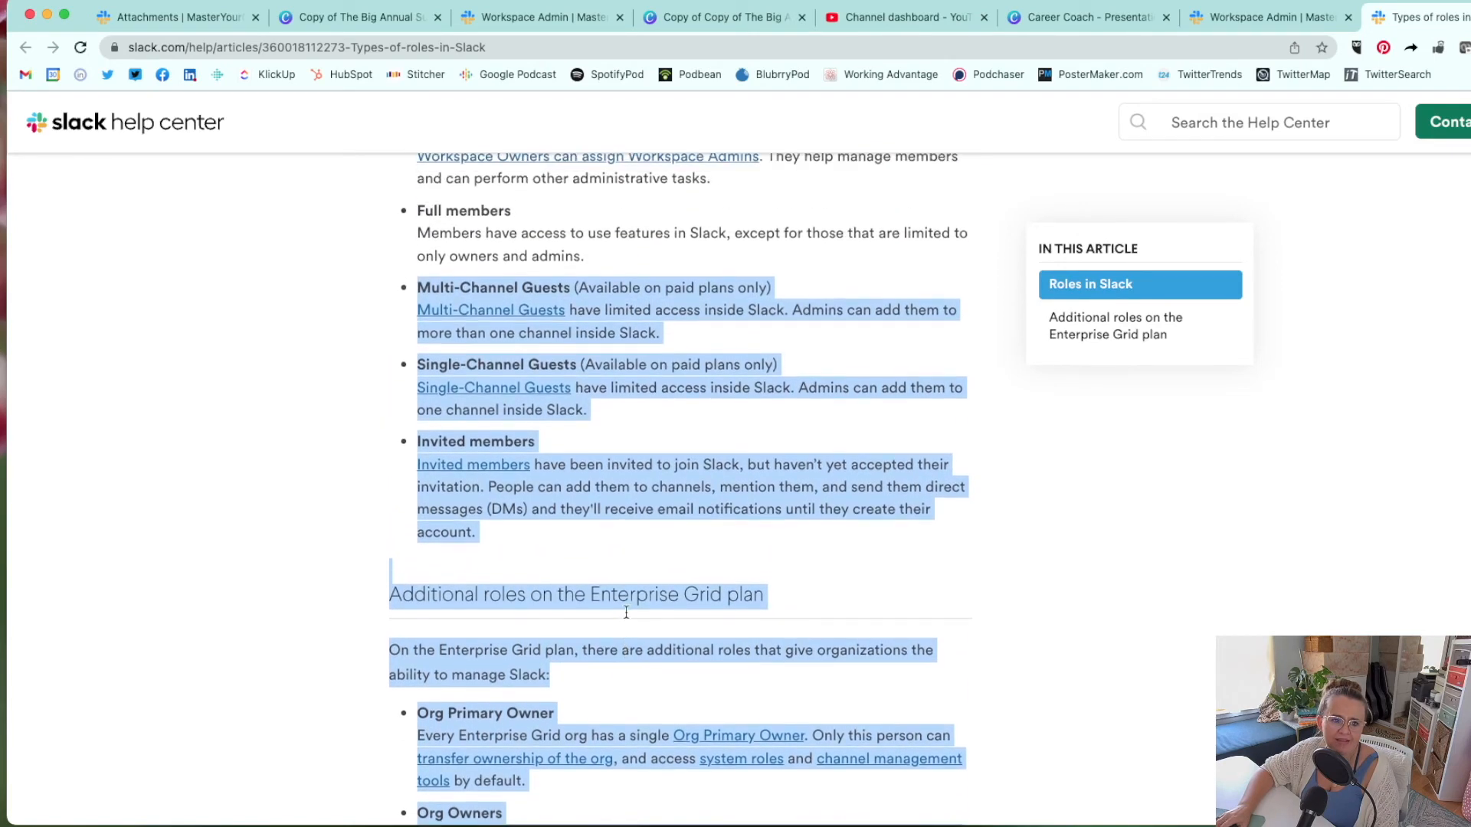
{"action": "scroll", "coordinate": [626, 612], "scroll_direction": "up", "scroll_amount": 3}
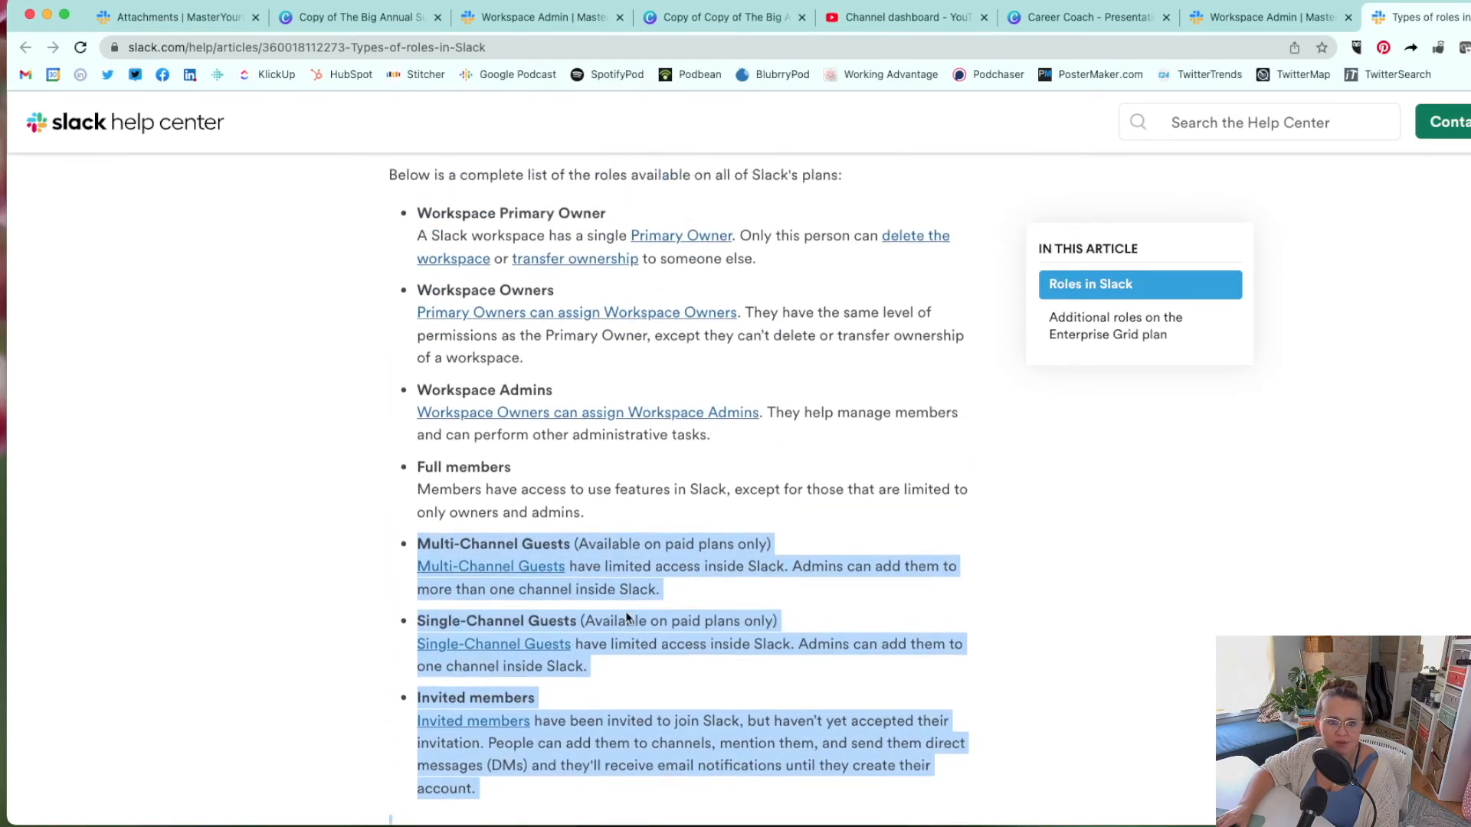
{"action": "left_click", "coordinate": [629, 617]}
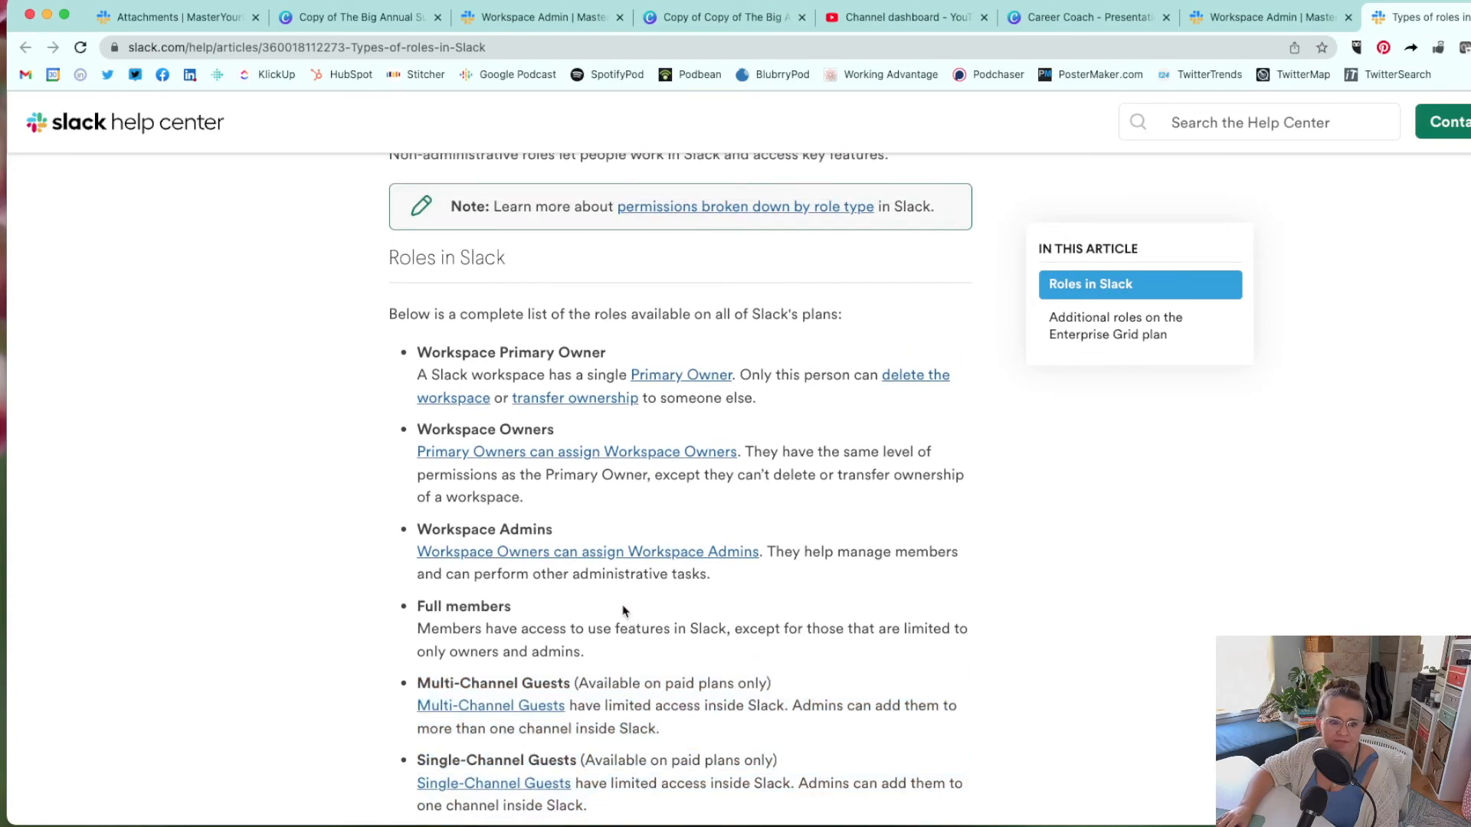
{"action": "scroll", "coordinate": [624, 610], "scroll_direction": "down", "scroll_amount": 8}
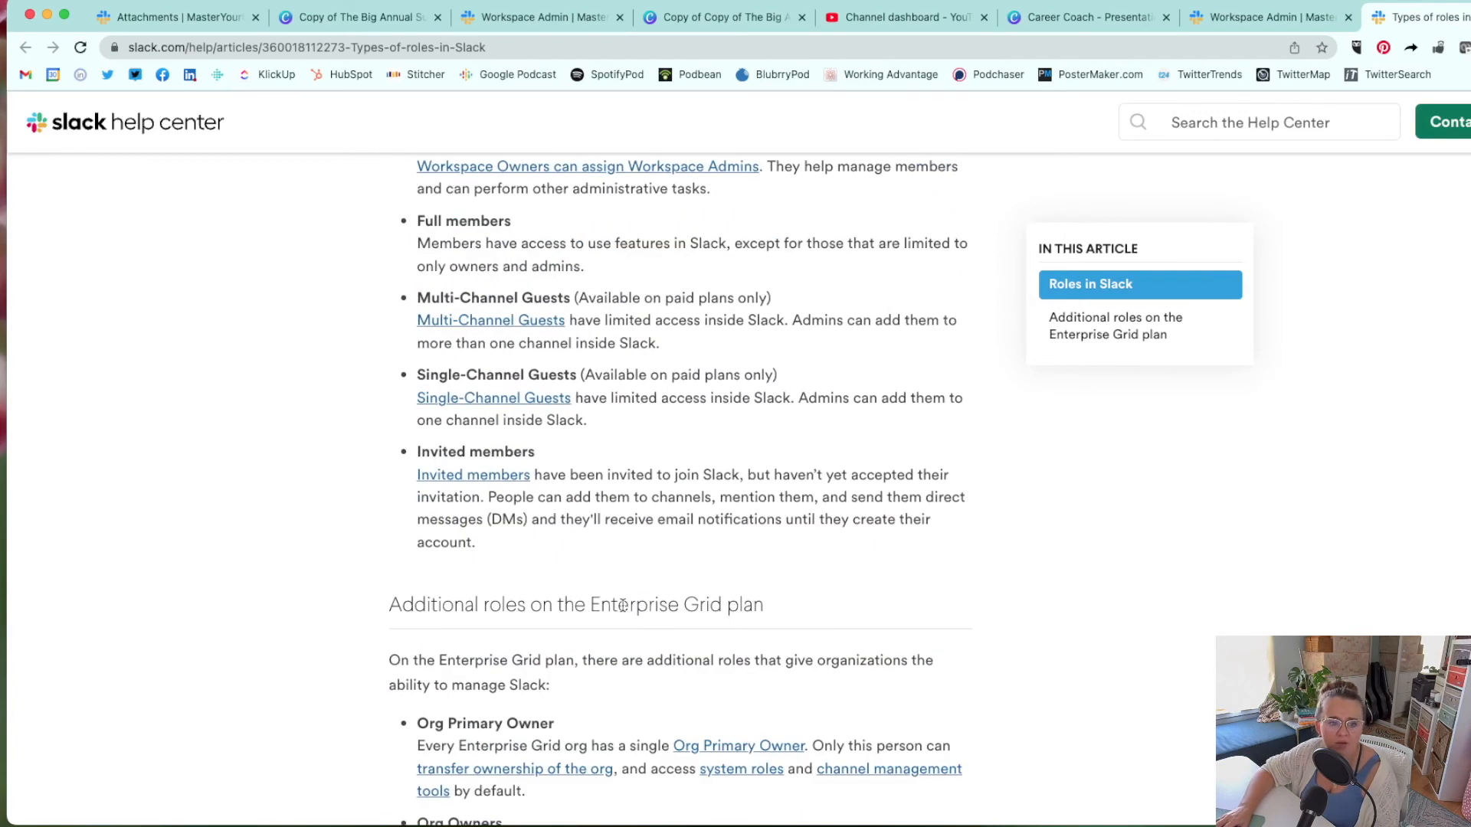
{"action": "scroll", "coordinate": [623, 606], "scroll_direction": "down", "scroll_amount": 5}
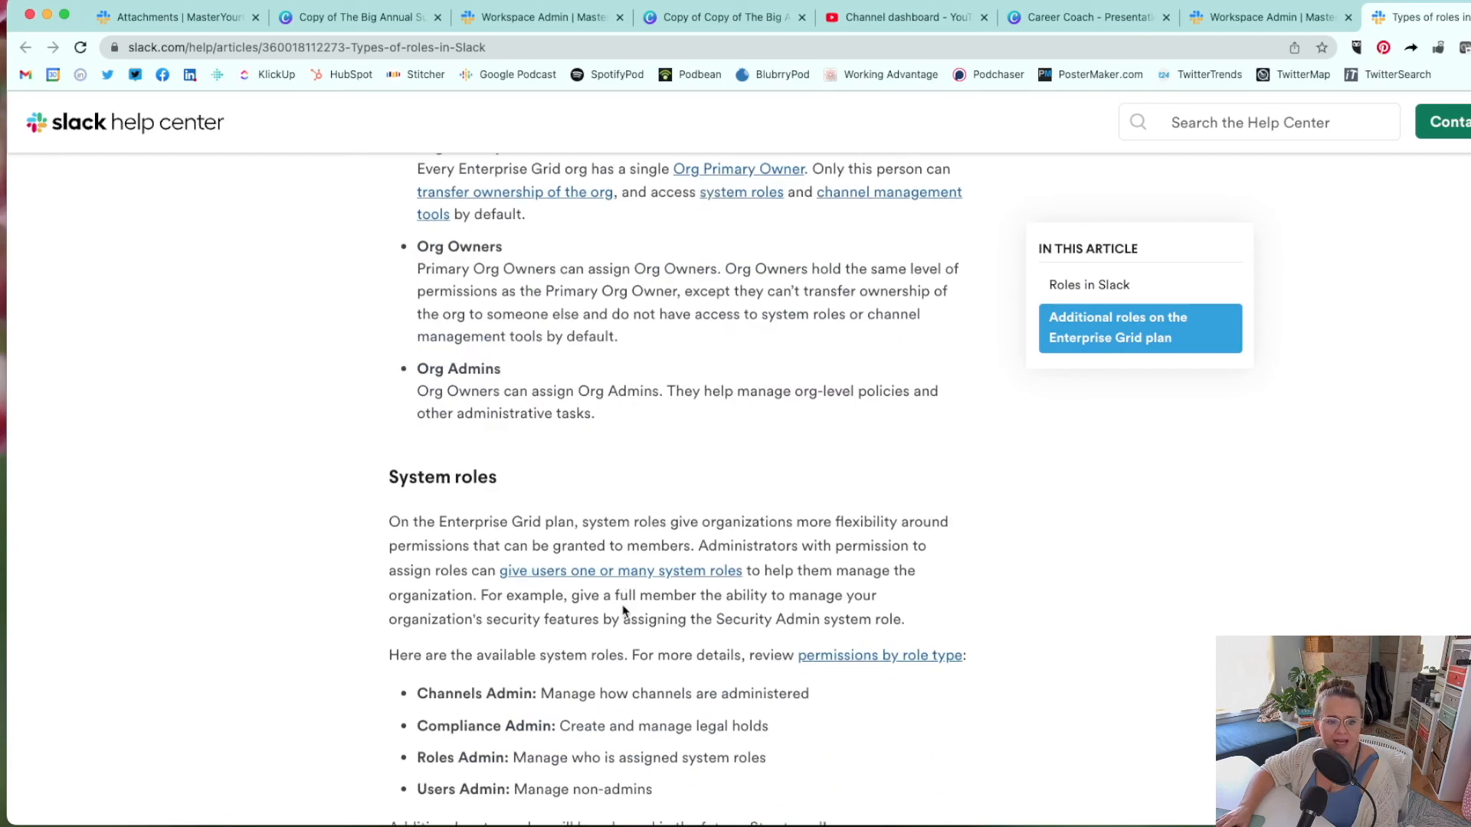
{"action": "scroll", "coordinate": [623, 610], "scroll_direction": "down", "scroll_amount": 3}
{"action": "scroll", "coordinate": [623, 611], "scroll_direction": "up", "scroll_amount": 7}
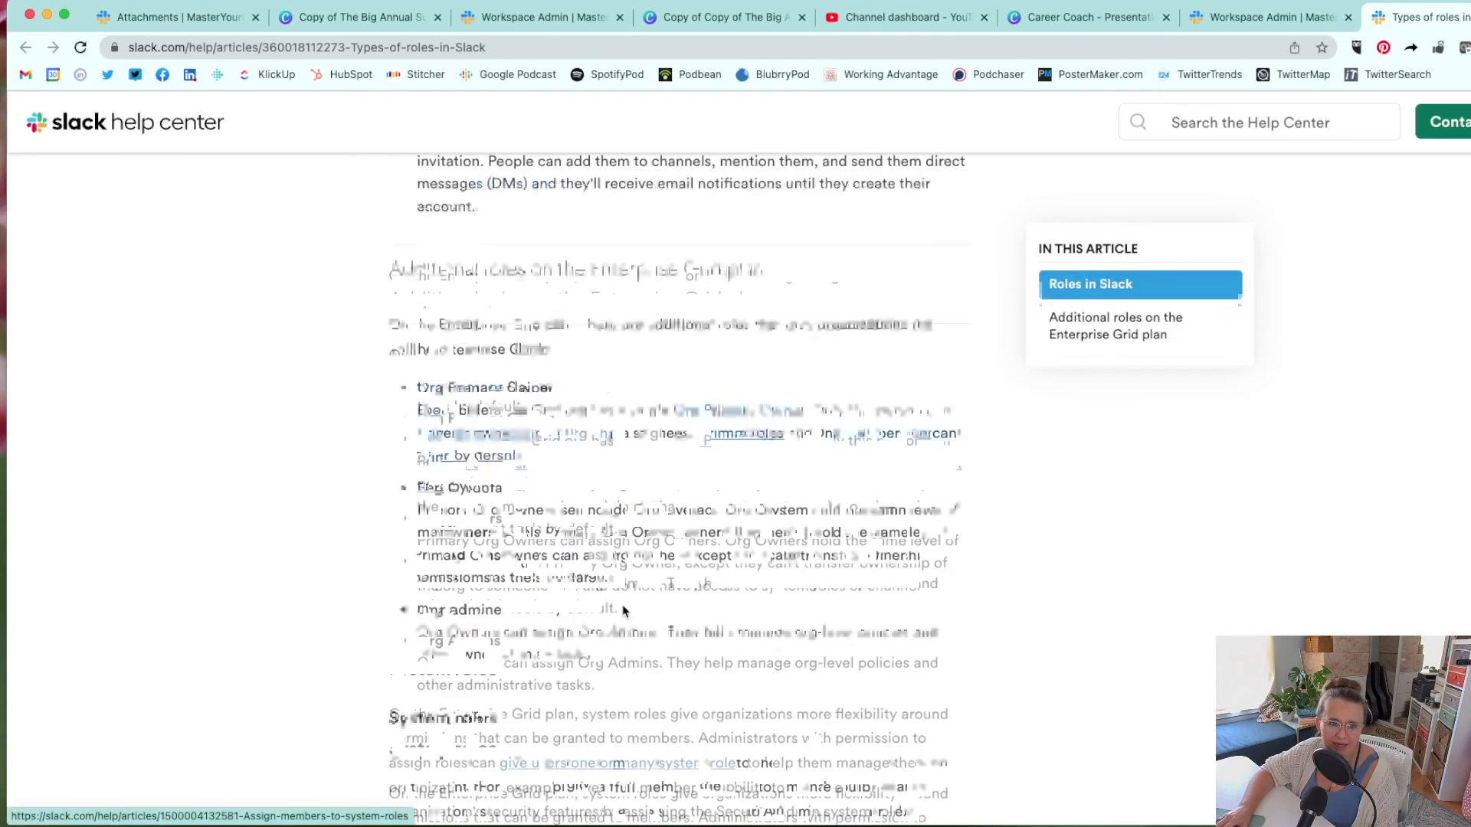
{"action": "scroll", "coordinate": [623, 611], "scroll_direction": "up", "scroll_amount": 8}
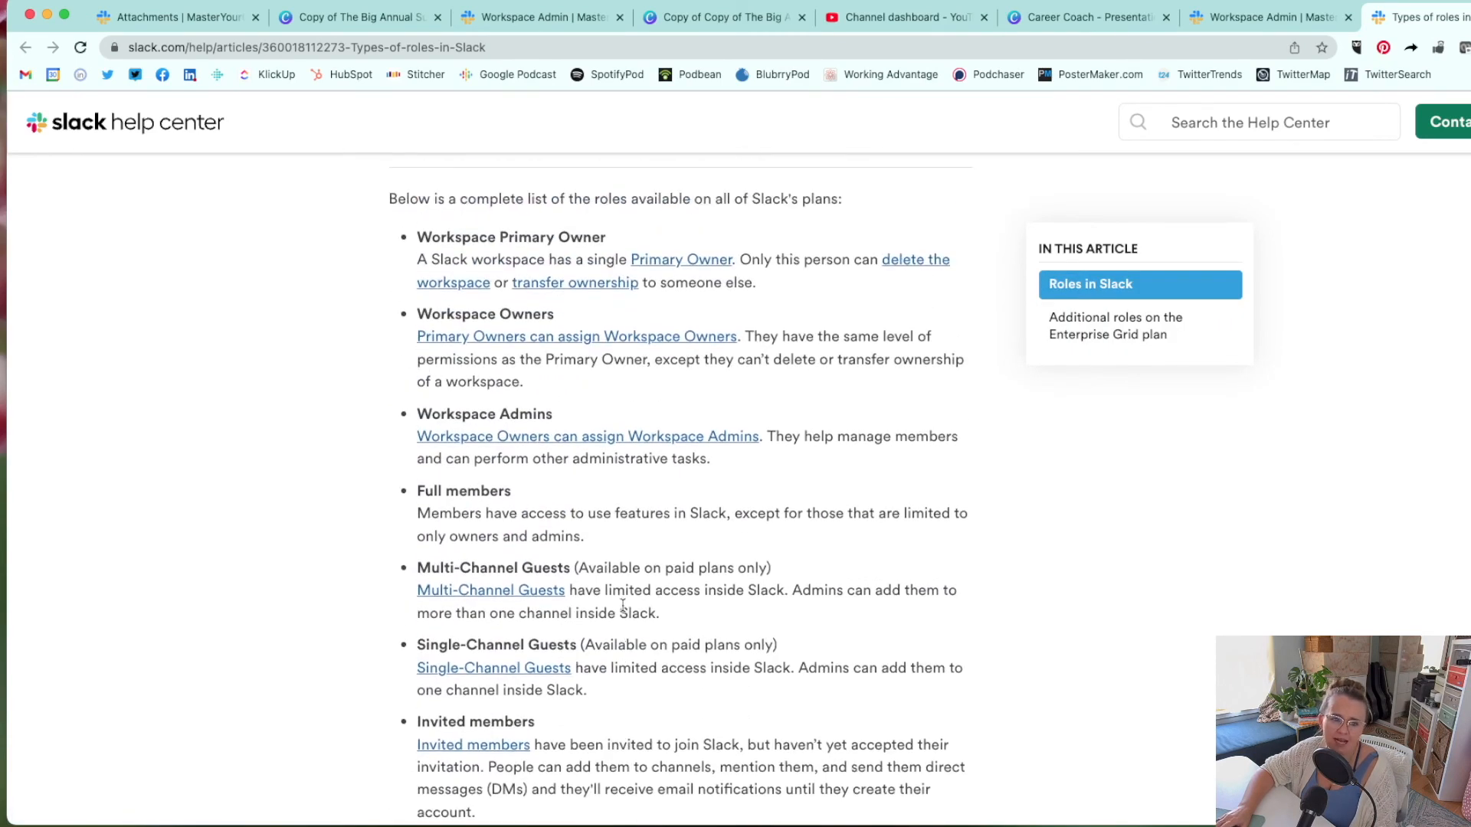
{"action": "scroll", "coordinate": [622, 606], "scroll_direction": "up", "scroll_amount": 3}
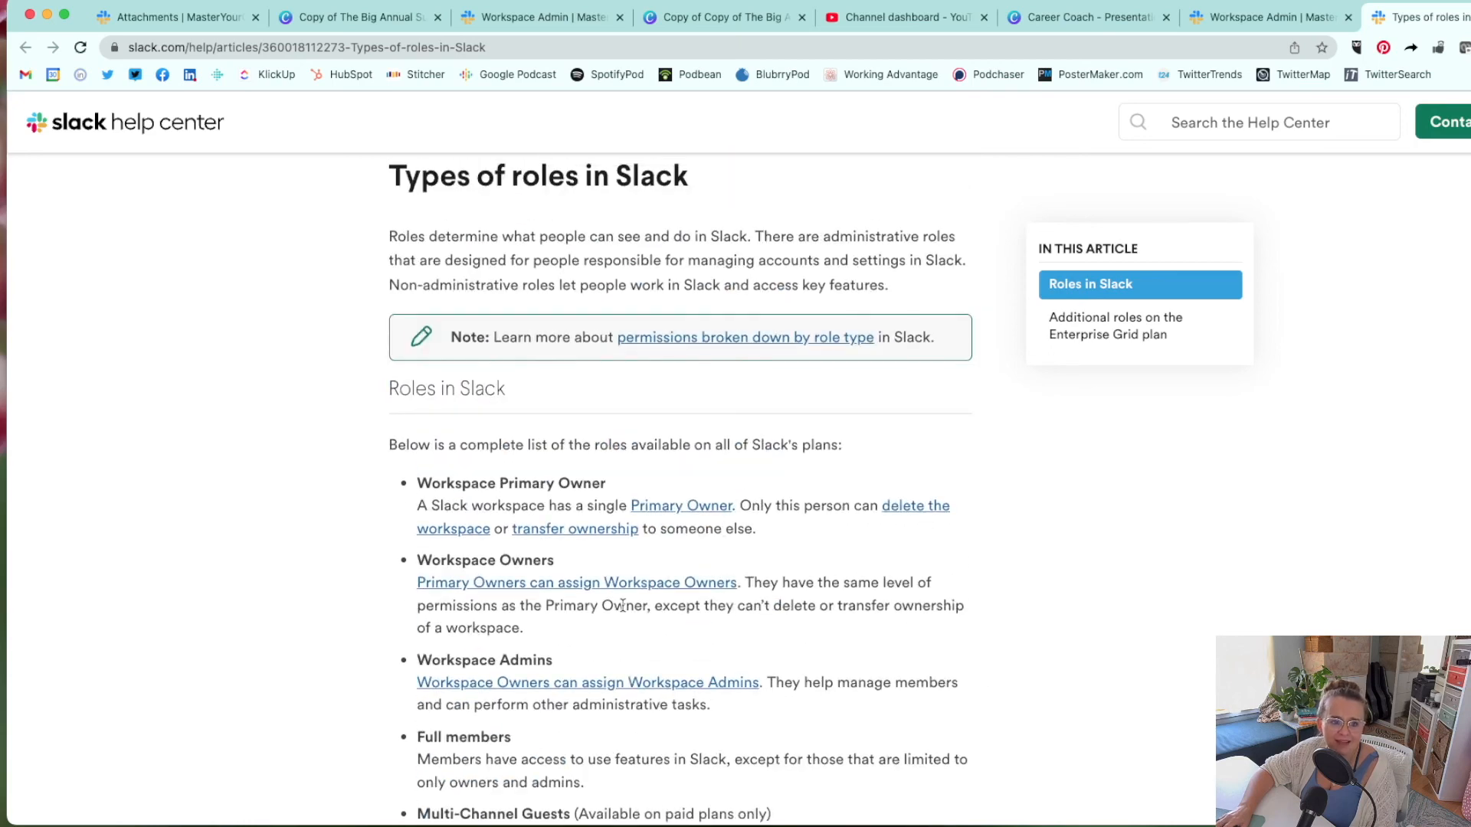
{"action": "scroll", "coordinate": [623, 605], "scroll_direction": "down", "scroll_amount": 2}
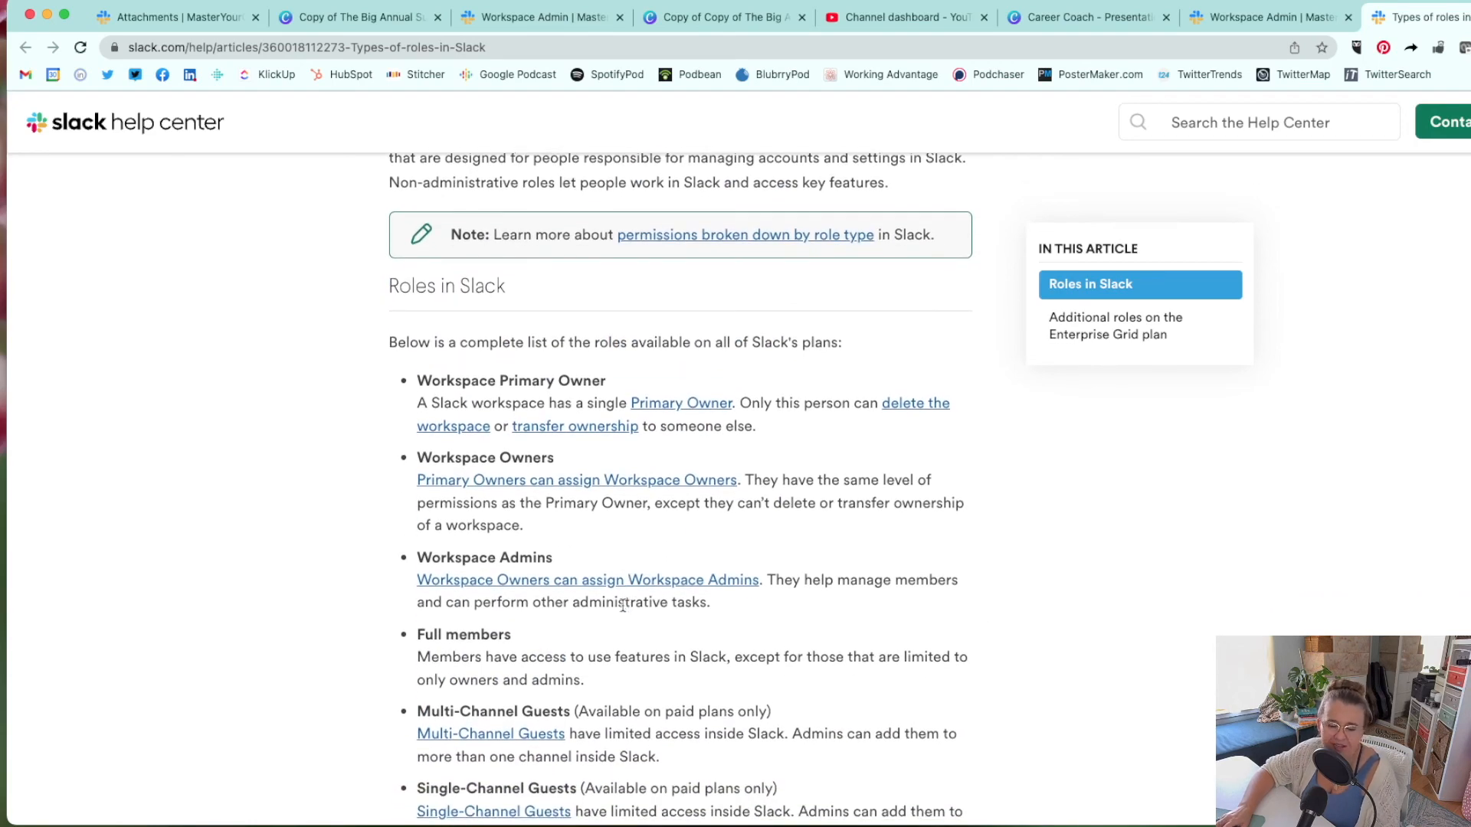
{"action": "scroll", "coordinate": [623, 606], "scroll_direction": "down", "scroll_amount": 1}
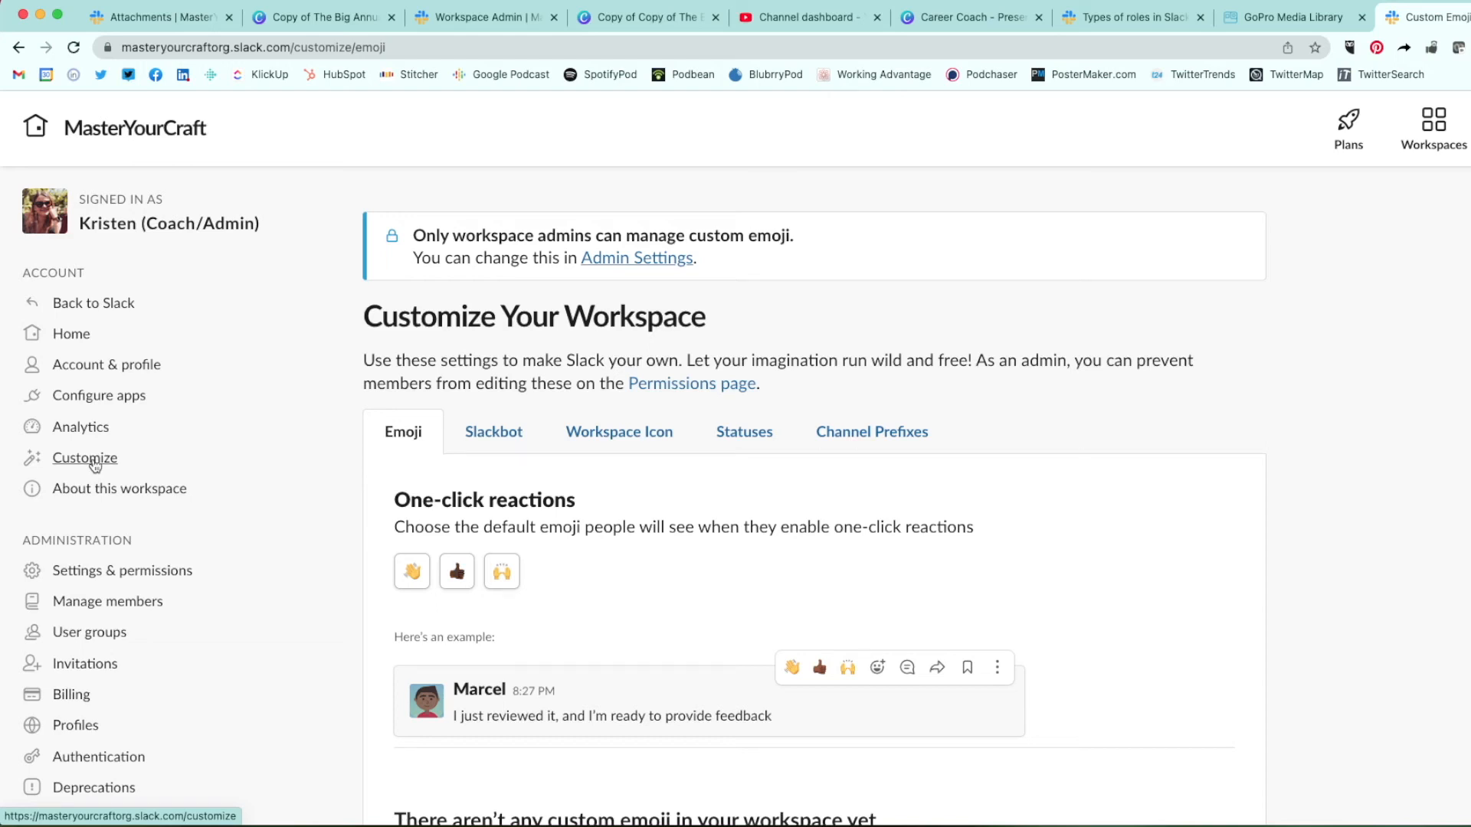
Open the workspace customization page and review the One-click reactions and custom emoji options
{"action": "left_click", "coordinate": [94, 464]}
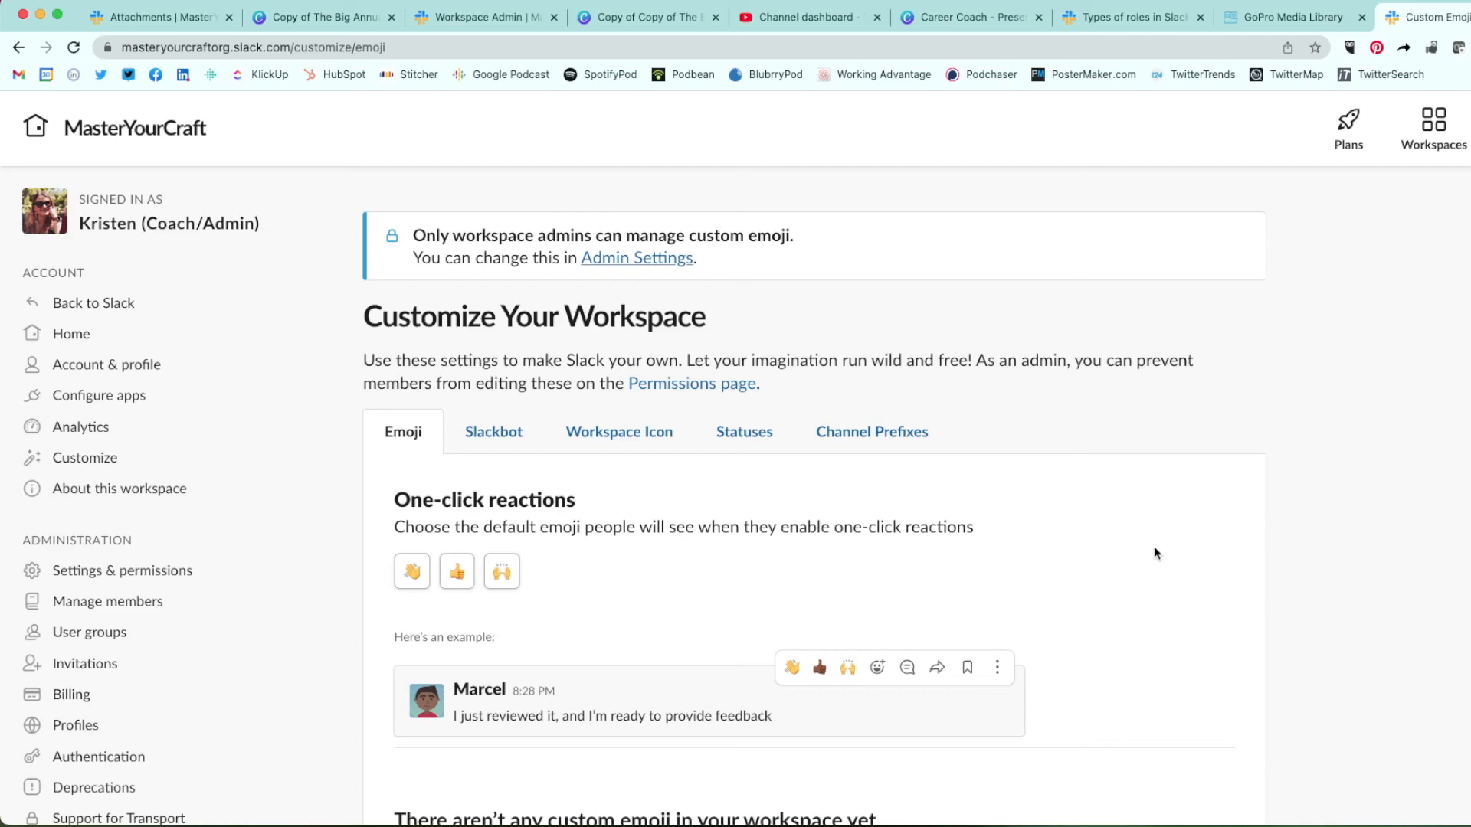
{"action": "scroll", "coordinate": [1157, 553], "scroll_direction": "down", "scroll_amount": 3}
{"action": "scroll", "coordinate": [1157, 553], "scroll_direction": "up", "scroll_amount": 3}
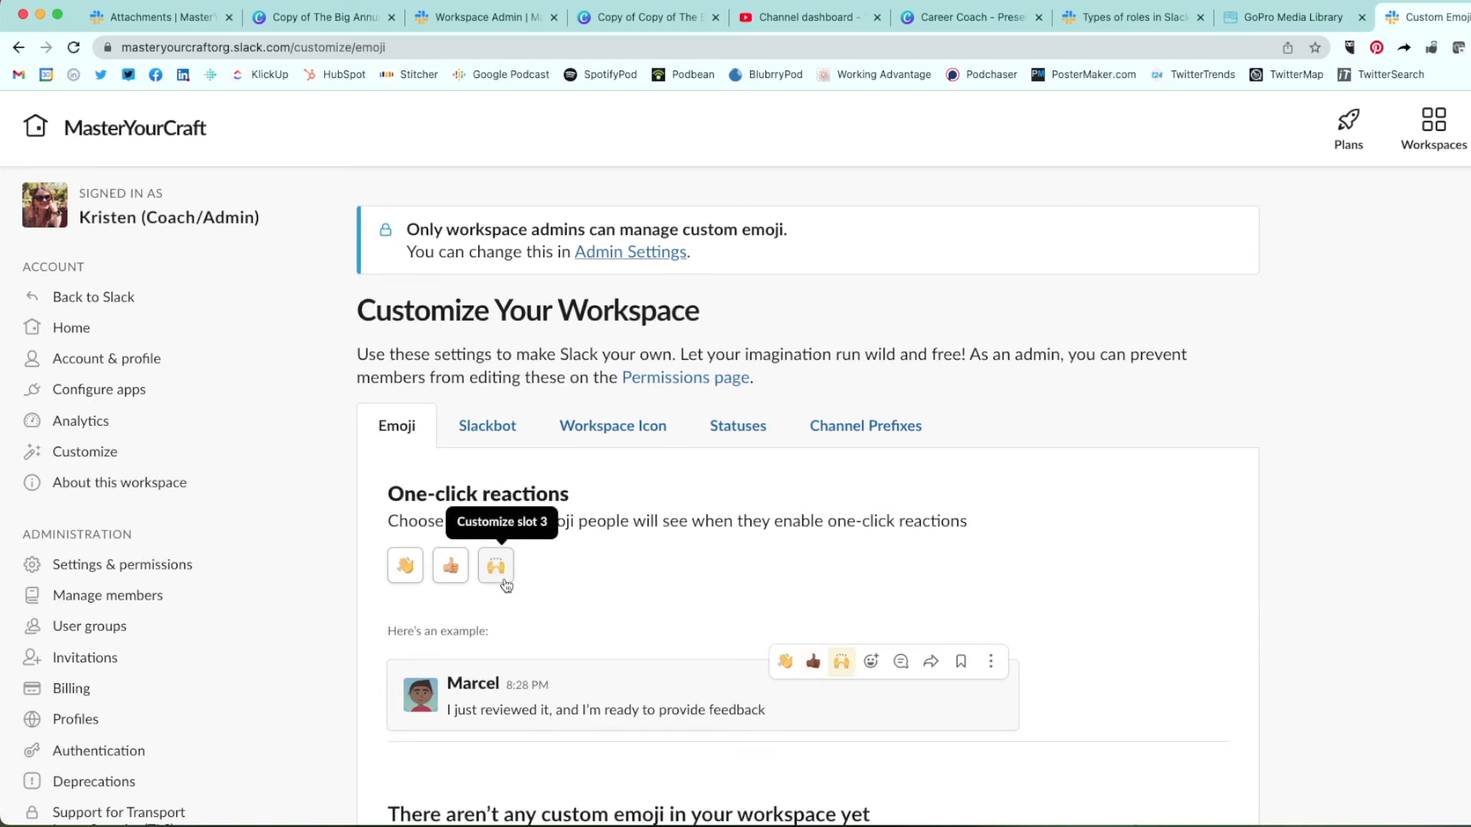
{"action": "scroll", "coordinate": [508, 595], "scroll_direction": "down", "scroll_amount": 5}
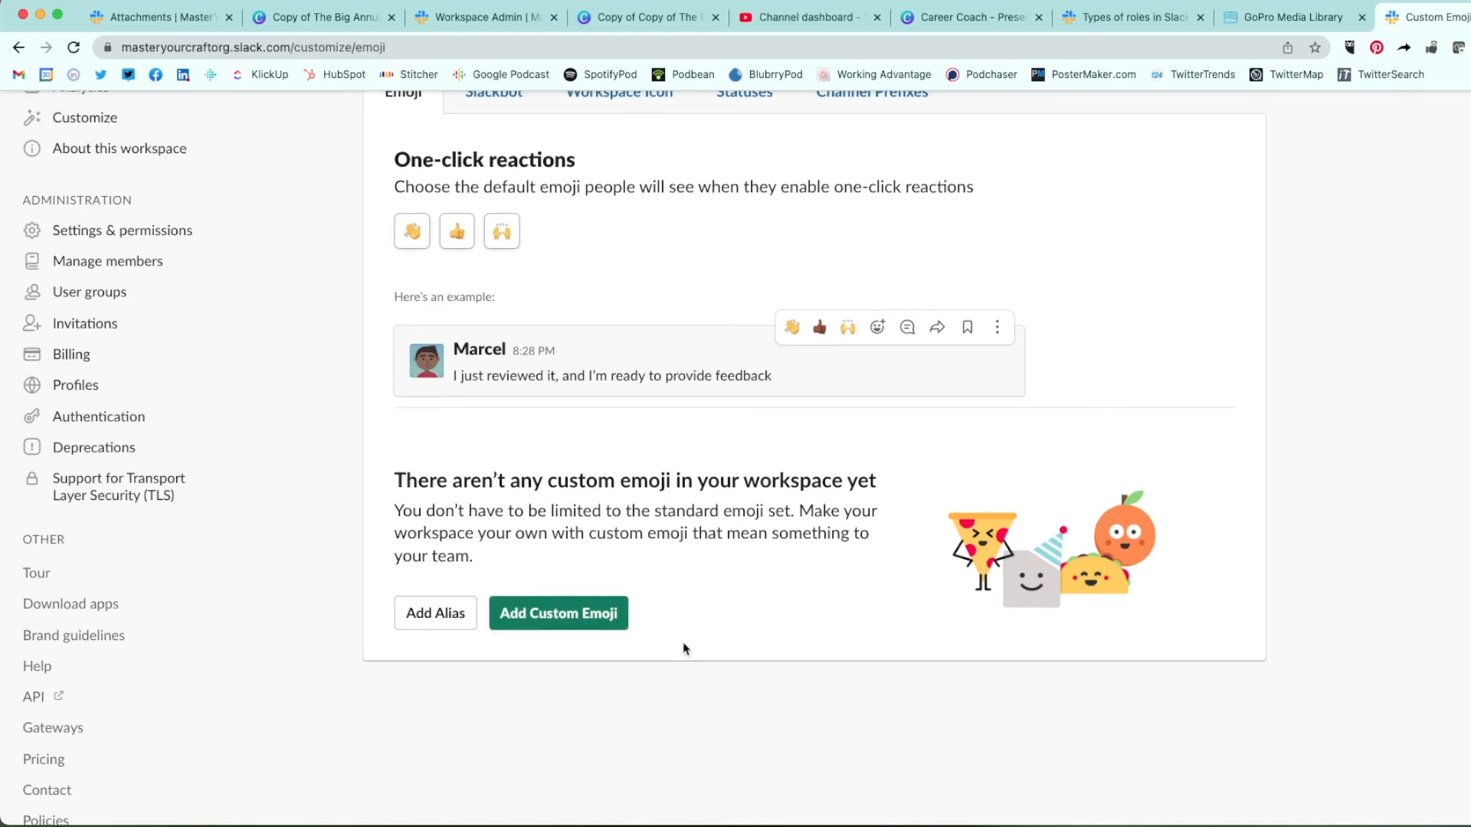
{"action": "scroll", "coordinate": [607, 496], "scroll_direction": "up", "scroll_amount": 3}
Open the Slackbot customization and start a new custom response at its When someone says phrase
{"action": "left_click", "coordinate": [500, 338]}
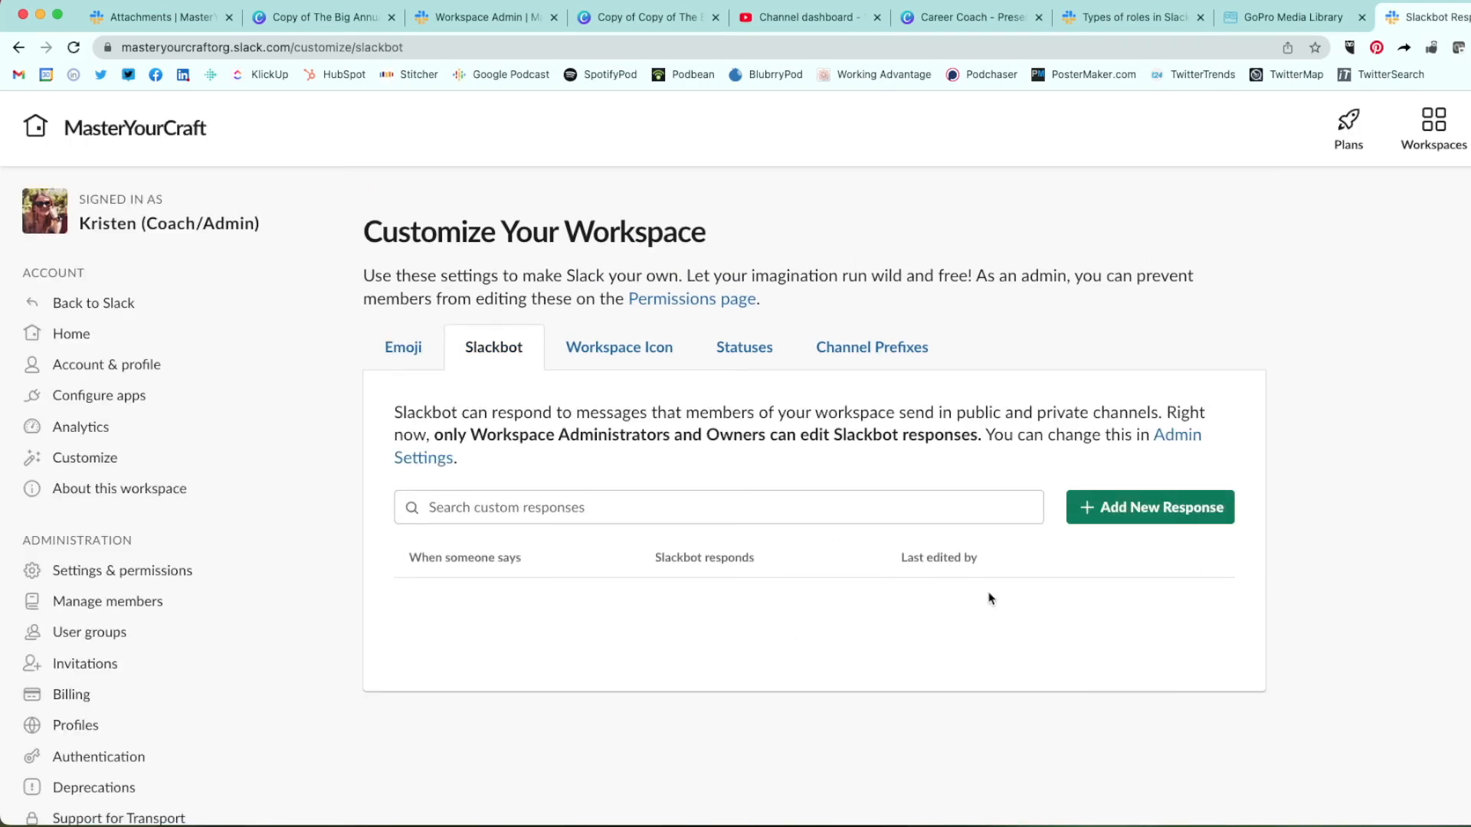
{"action": "left_click", "coordinate": [1202, 521]}
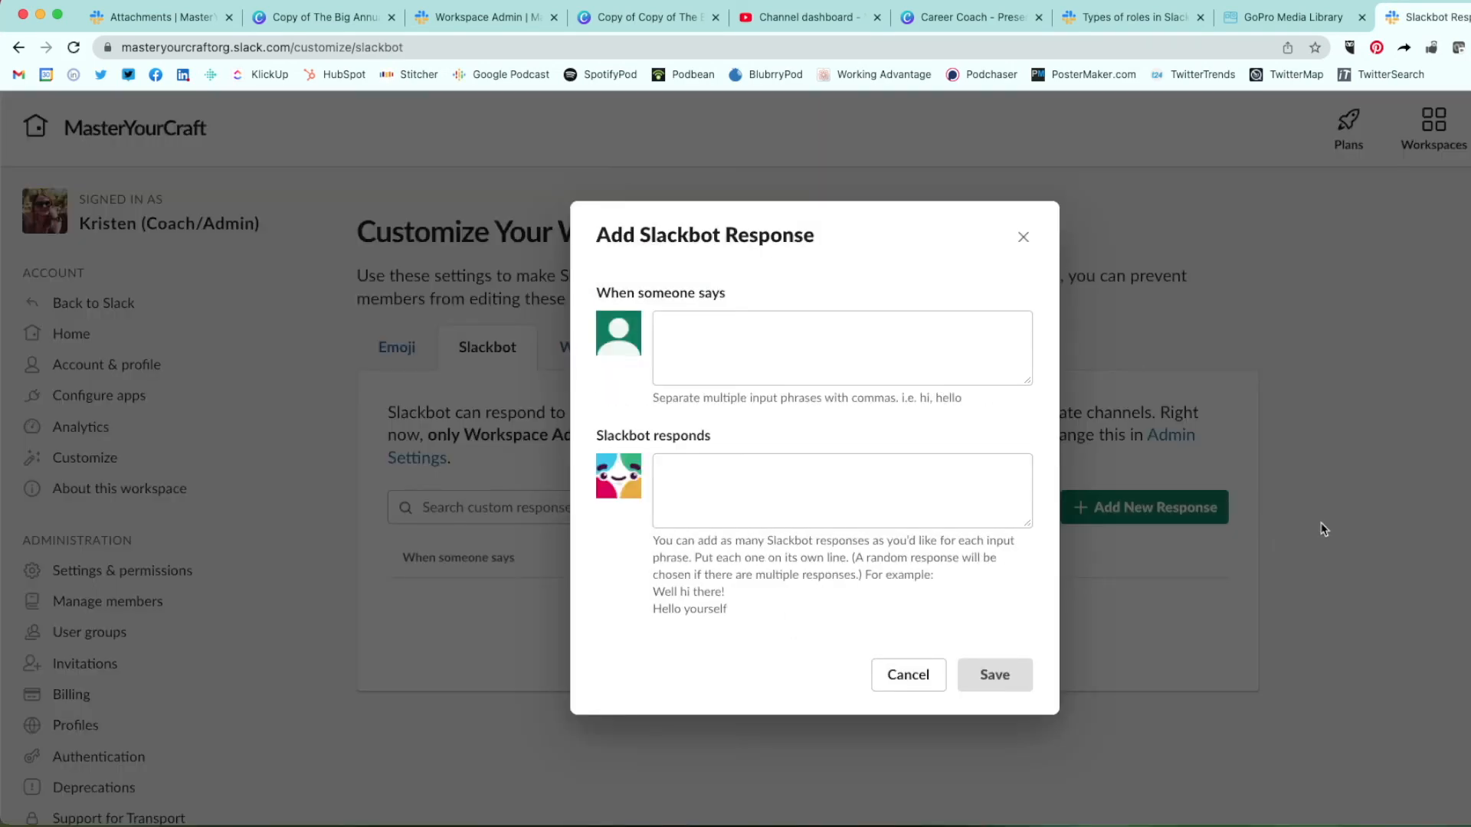
{"action": "left_click", "coordinate": [693, 332]}
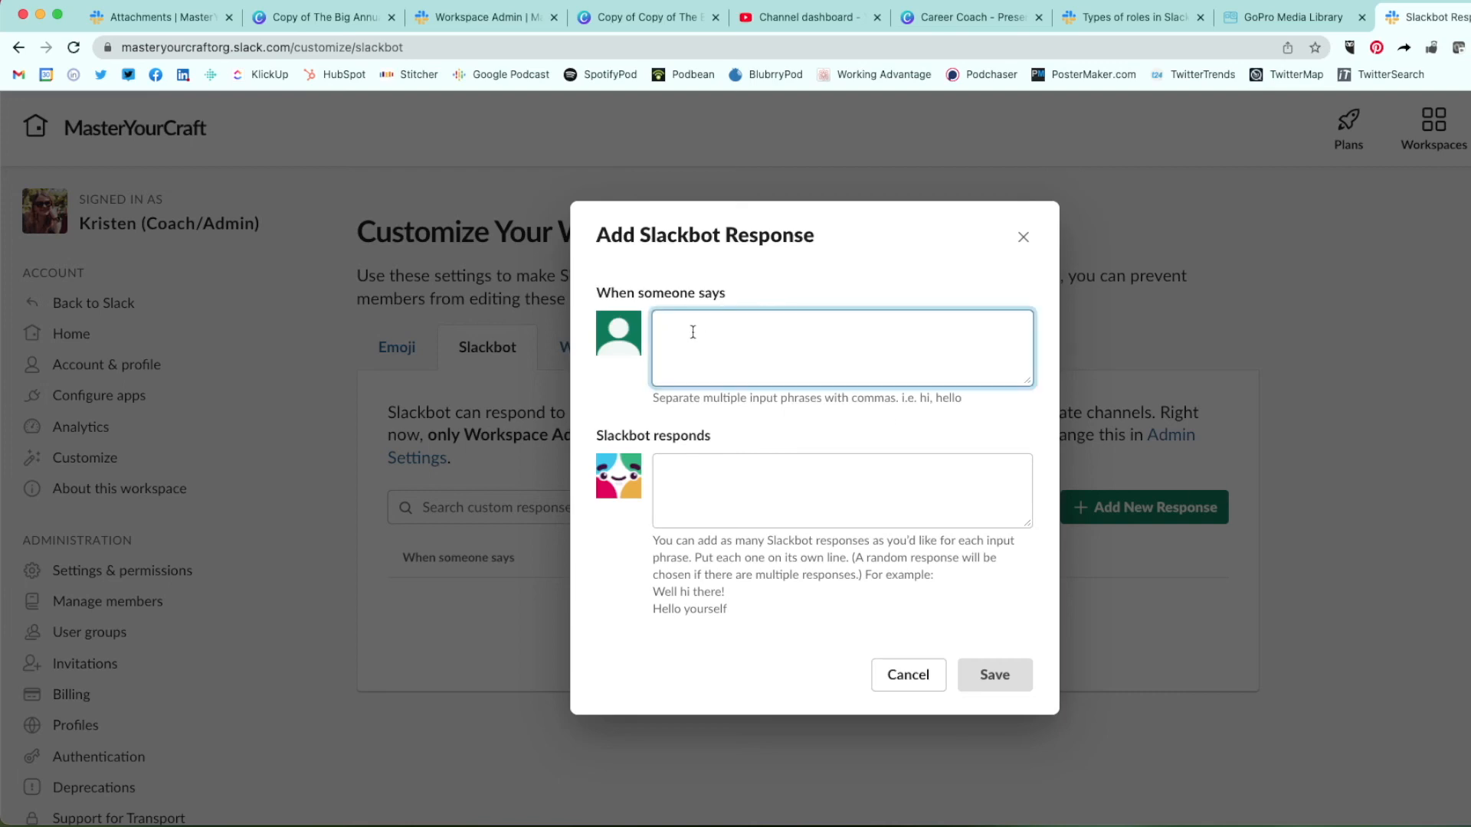